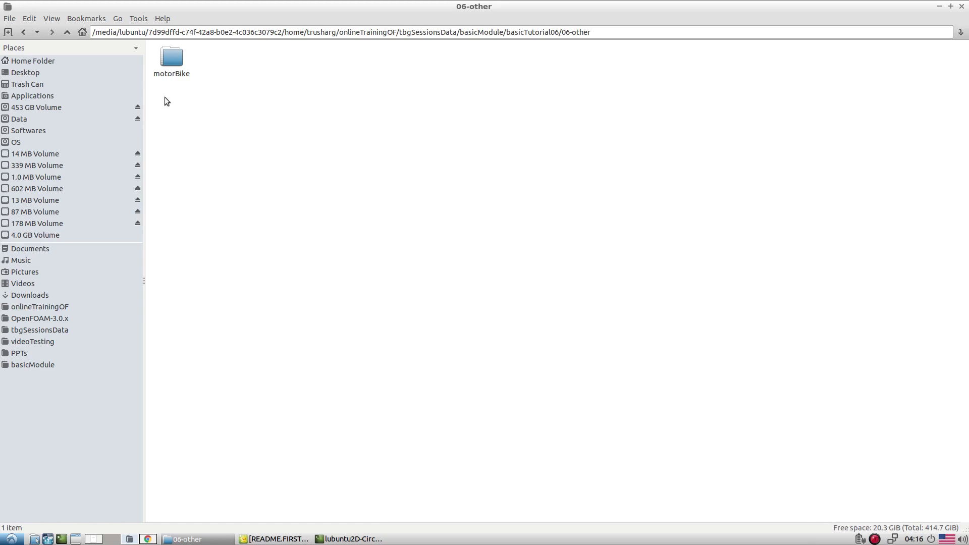
# Change the terminal's working directory to the 06-other/motorBike case folder, using the path copied from the file manager
pyautogui.tripleClick(358, 33)
pyautogui.hotkey('ctrl', 'c')
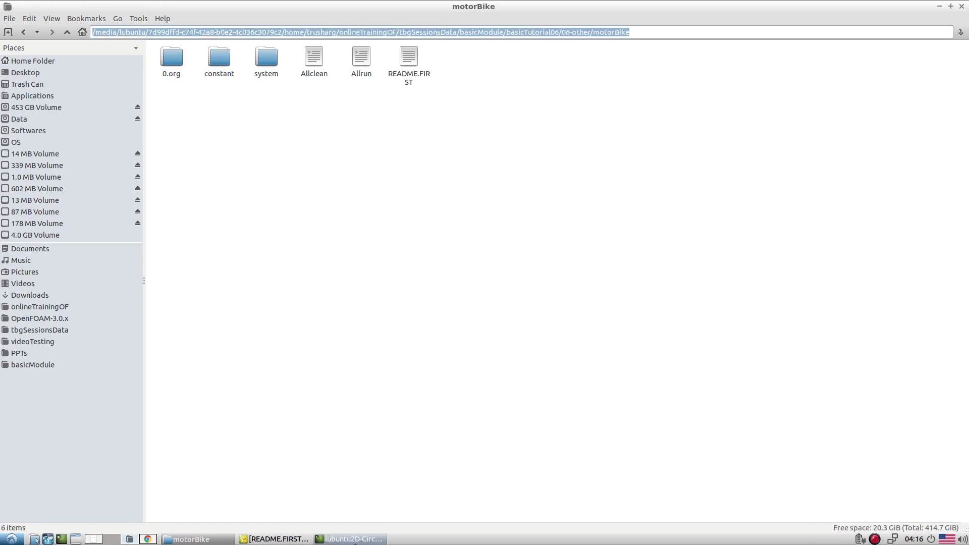
pyautogui.click(348, 540)
pyautogui.write('cd')
pyautogui.middleClick(421, 274)
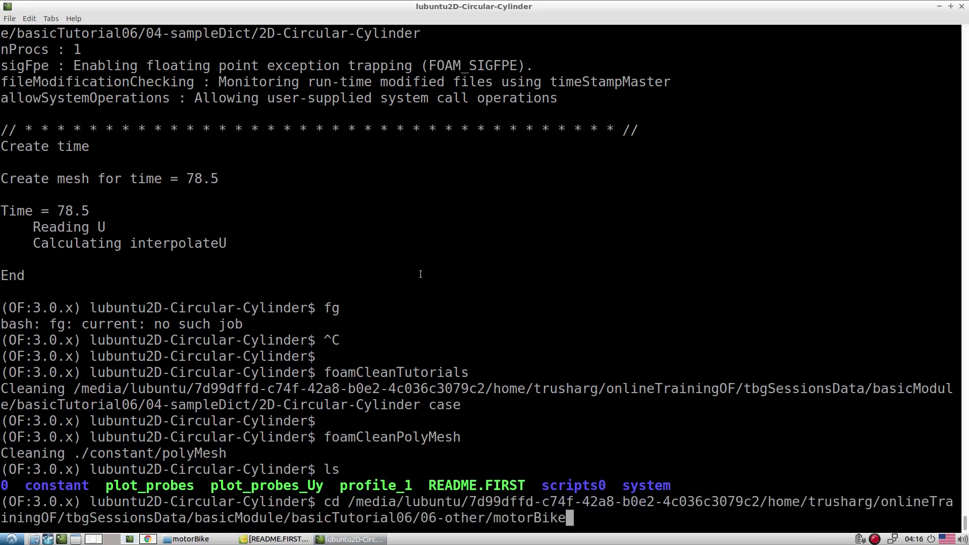
pyautogui.press('Return')
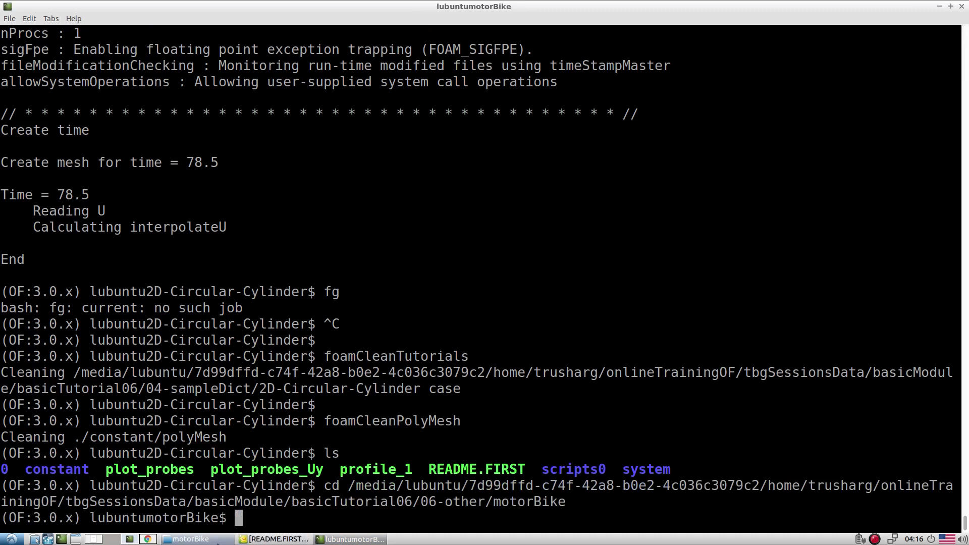
# Open the motorBike case's README.FIRST file from the file manager in Geany
pyautogui.click(191, 539)
pyautogui.rightClick(392, 78)
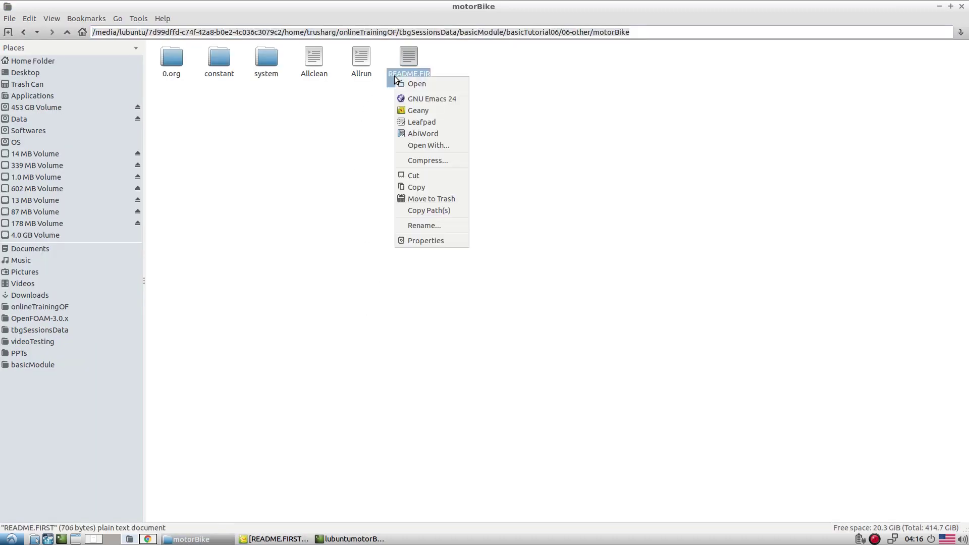
pyautogui.click(416, 110)
# Read through the README.FIRST steps for meshing, running, visualizing and parallelizing the motorBike case
pyautogui.click(409, 269)
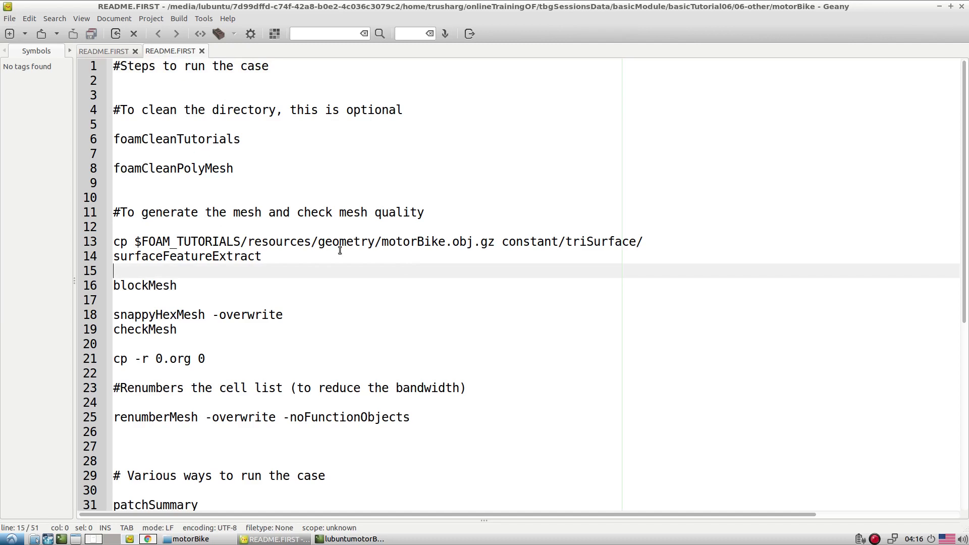
pyautogui.tripleClick(181, 316)
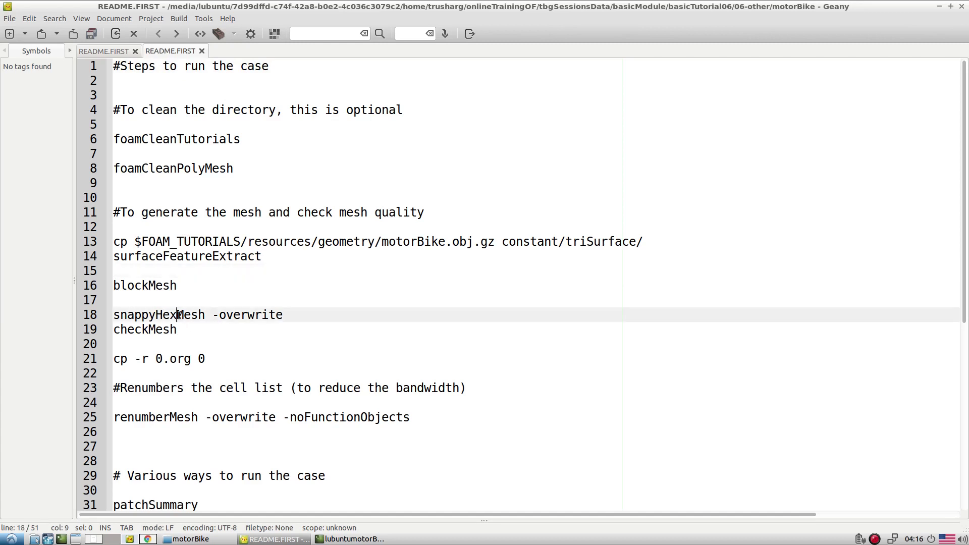
pyautogui.click(234, 373)
pyautogui.moveTo(190, 338); pyautogui.dragTo(135, 314)
pyautogui.click(191, 284)
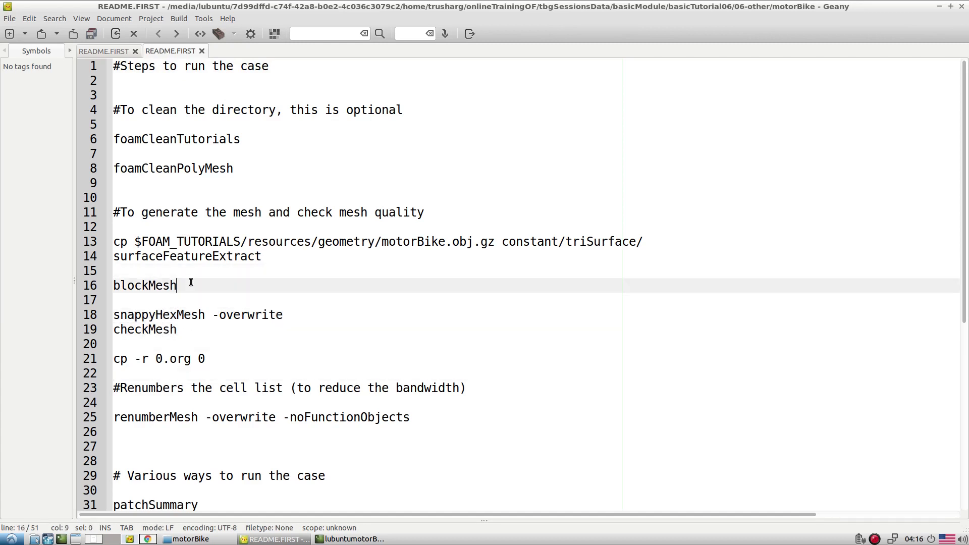
pyautogui.scroll(-3, 232, 338)
pyautogui.scroll(-5, 231, 338)
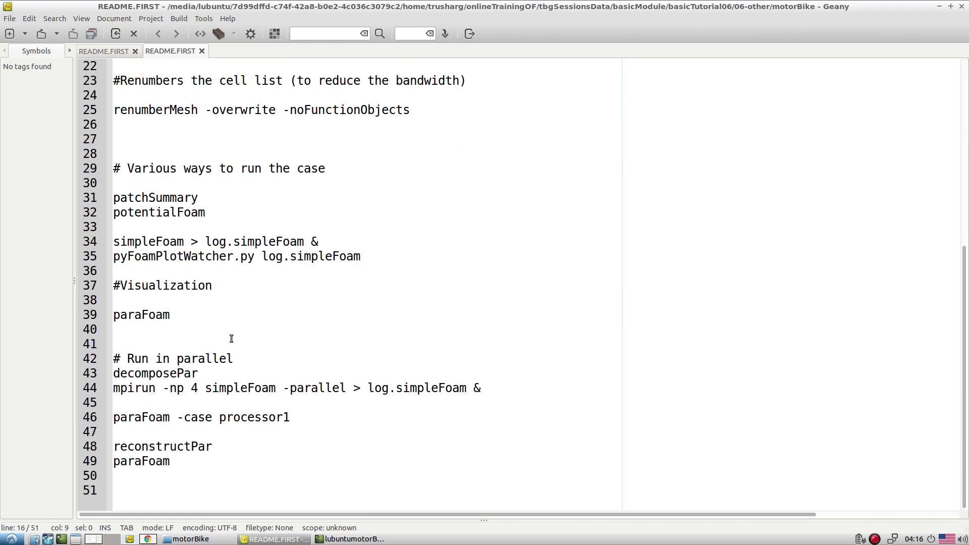
pyautogui.scroll(2, 232, 338)
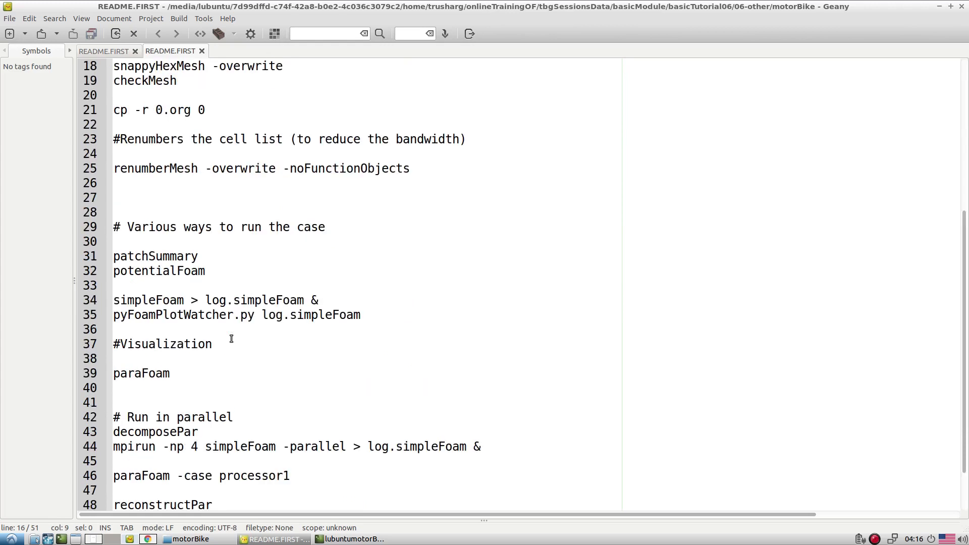
# Clean the motorBike case in the terminal with the README commands foamCleanTutorials and foamCleanPolyMesh
pyautogui.scroll(6, 231, 339)
pyautogui.moveTo(247, 169); pyautogui.dragTo(97, 140)
pyautogui.hotkey('ctrl', 'c')
pyautogui.click(320, 541)
pyautogui.hotkey('ctrl', 'shift', 'v')
pyautogui.press('Return')
# Run the README command that copies $FOAM_TUTORIALS/resources/geometry/motorBike.obj.gz to constant/triSurface/ in the terminal
pyautogui.click(276, 540)
pyautogui.tripleClick(212, 242)
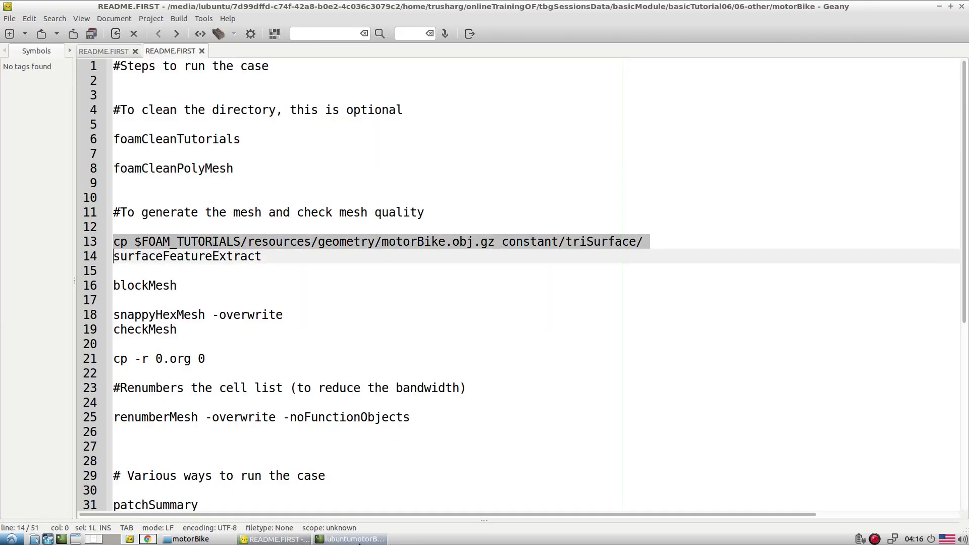
pyautogui.click(349, 539)
pyautogui.write('cp $FOAM_TUTORIALS/resources/geometry/motorBike.obj.gz constant/triSurface/')
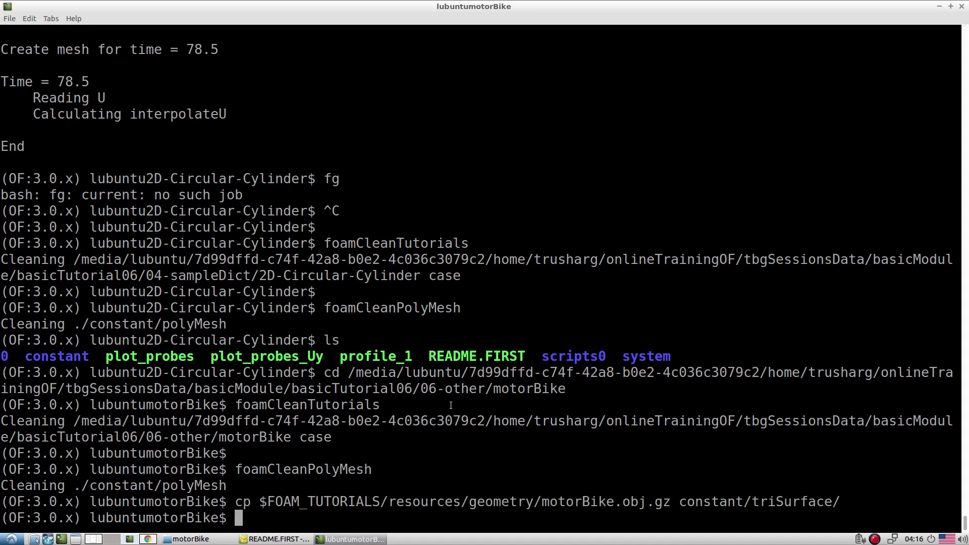
# Run surfaceFeatureExtract from the README in the terminal to extract the motorbike's surface feature edges
pyautogui.click(267, 540)
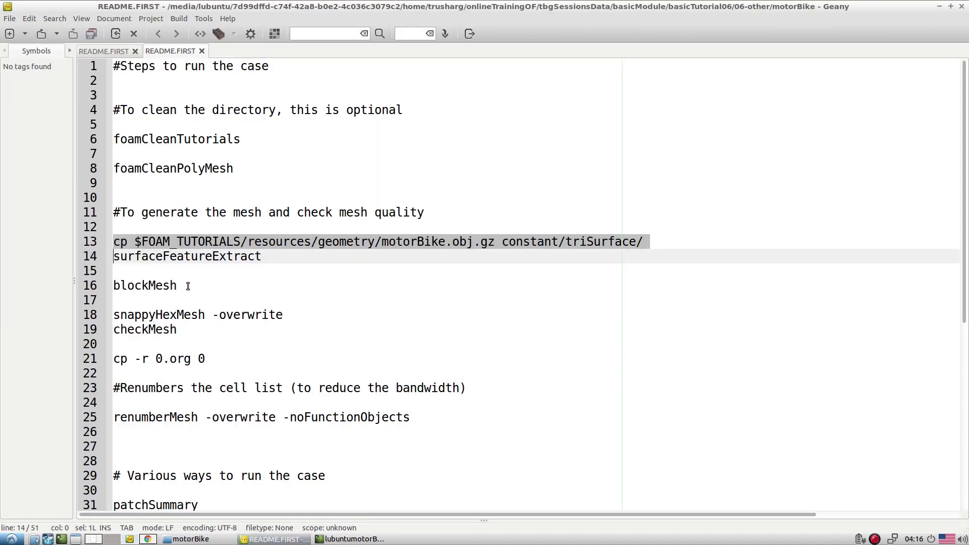
pyautogui.doubleClick(198, 260)
pyautogui.click(374, 540)
pyautogui.write('surfaceFeatureExtract')
pyautogui.press('Return')
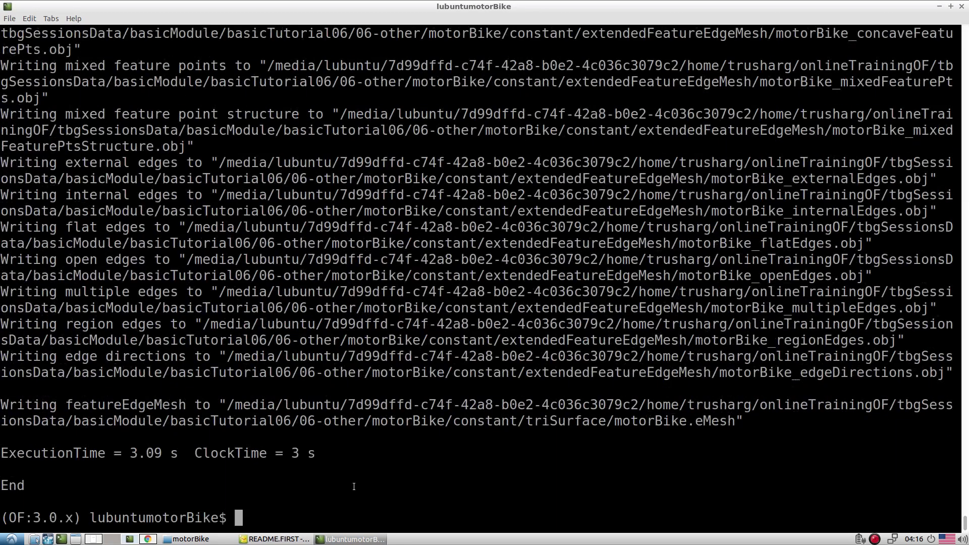
# Generate the background mesh by running the README's blockMesh command in the terminal
pyautogui.click(191, 539)
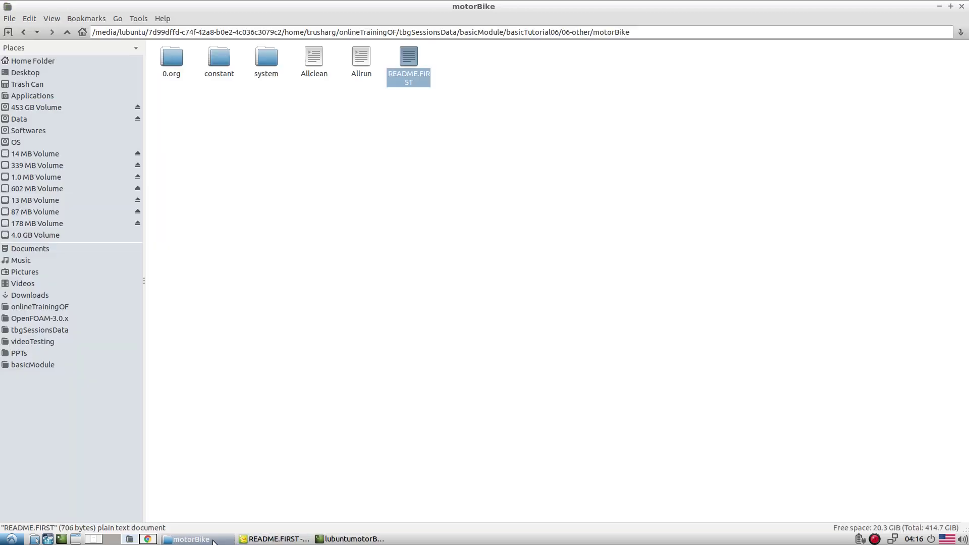
pyautogui.click(255, 539)
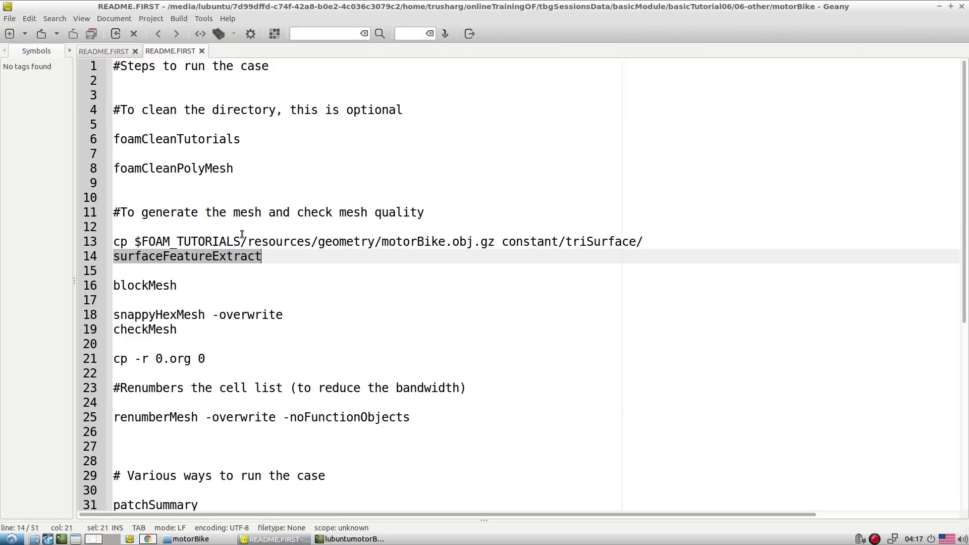
pyautogui.doubleClick(144, 285)
pyautogui.click(351, 539)
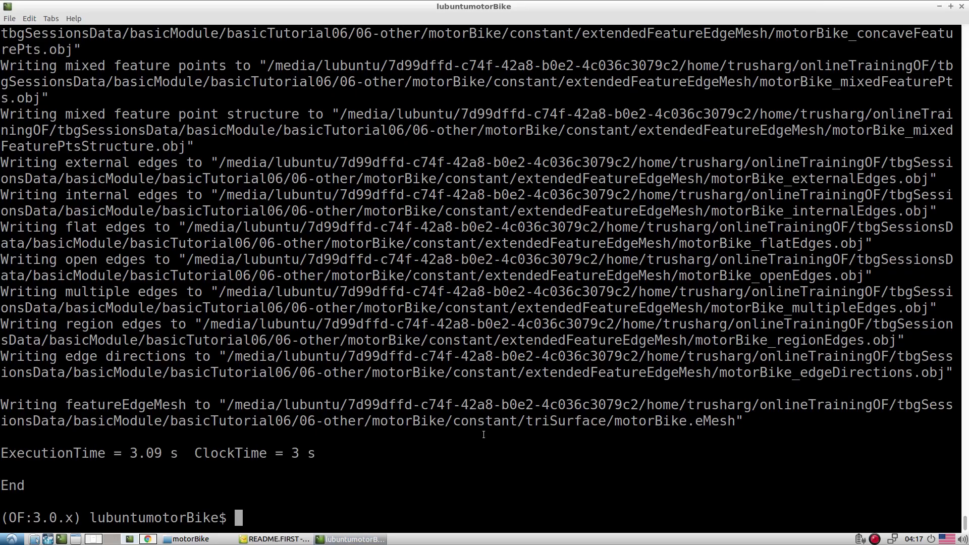
pyautogui.middleClick(499, 427)
pyautogui.press('Return')
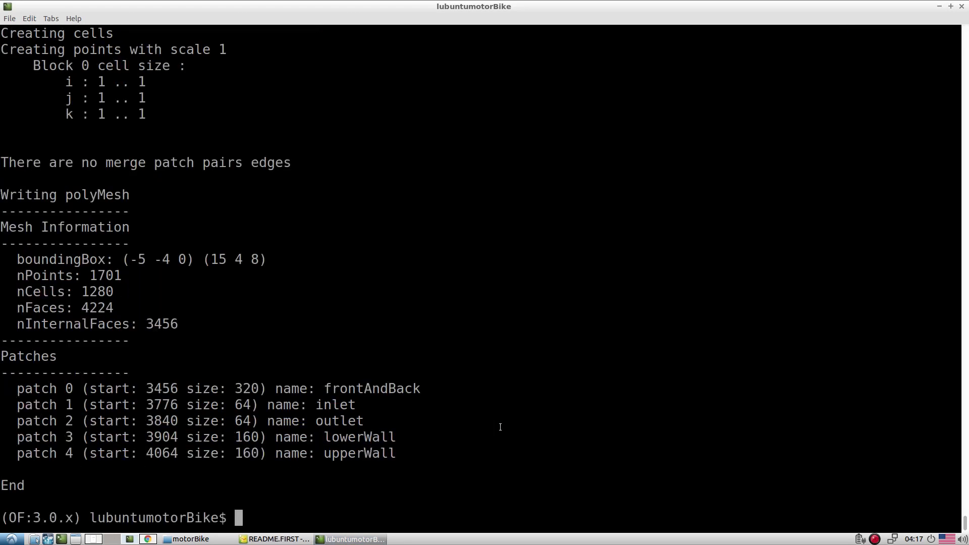
# Start the motorbike meshing in the terminal with the README command snappyHexMesh -overwrite
pyautogui.click(275, 539)
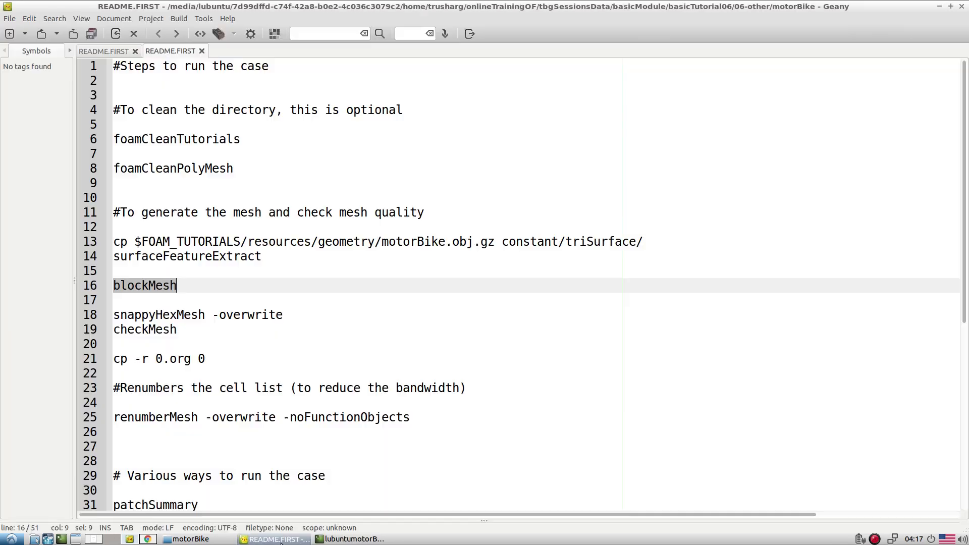
pyautogui.tripleClick(168, 317)
pyautogui.click(350, 539)
pyautogui.middleClick(523, 394)
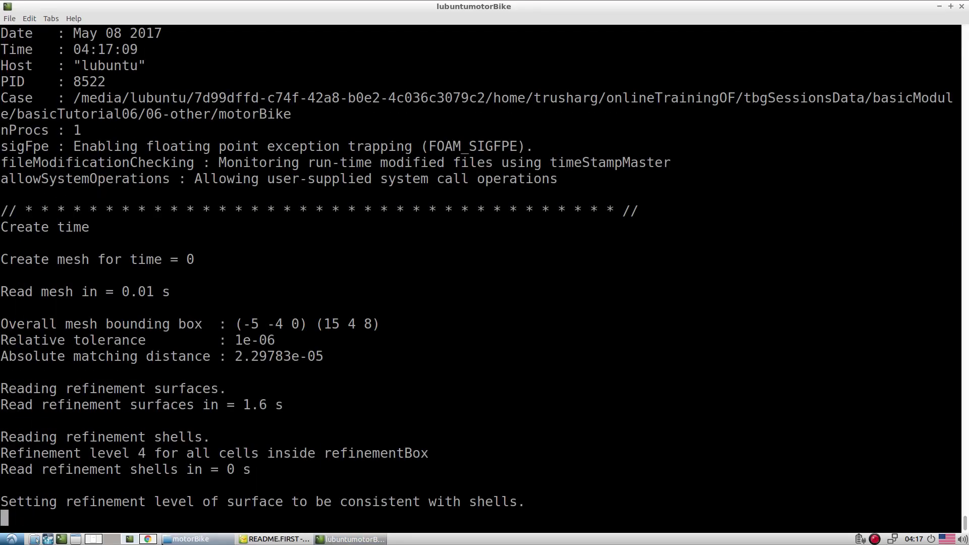
# Open controlDict from the case's system folder in Geany and view its functions section
pyautogui.click(174, 541)
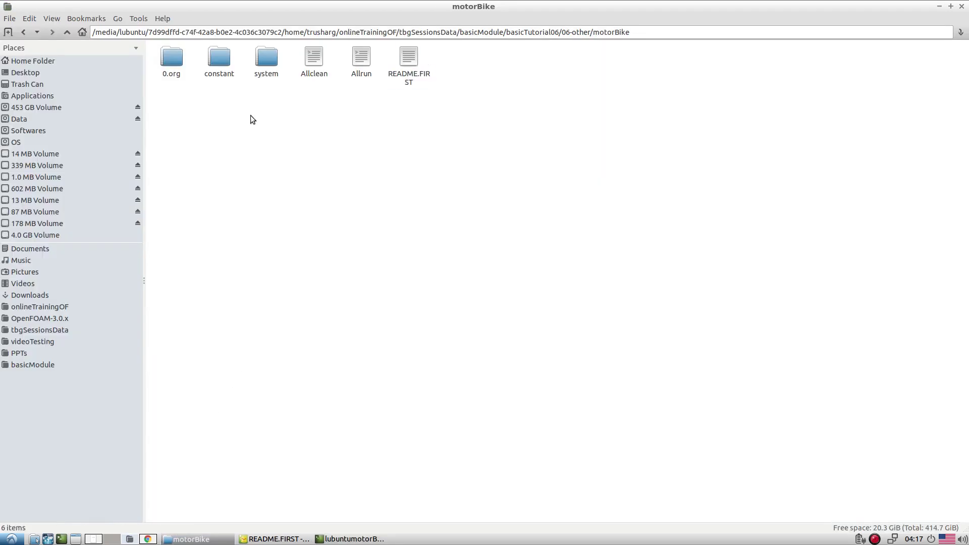
pyautogui.doubleClick(265, 77)
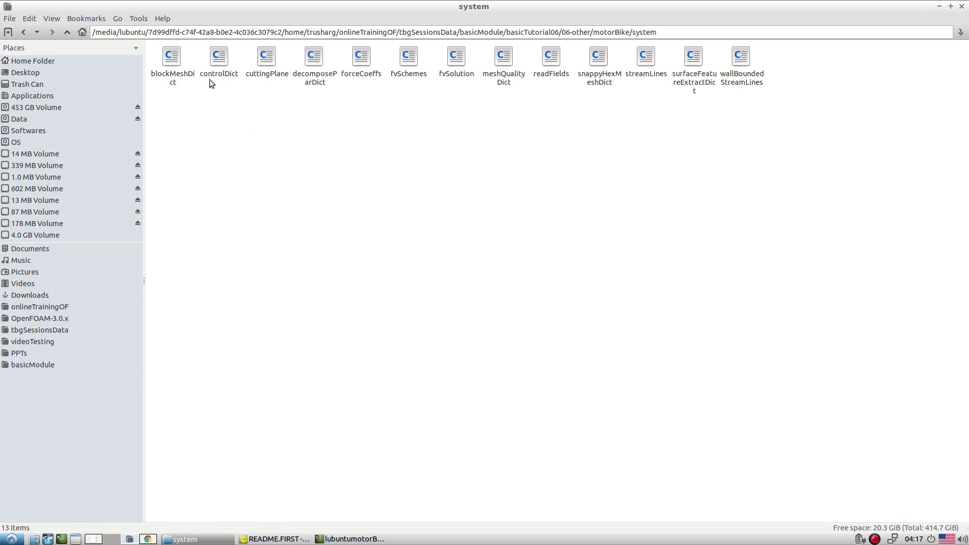
pyautogui.rightClick(220, 71)
pyautogui.click(250, 107)
pyautogui.scroll(-10, 377, 287)
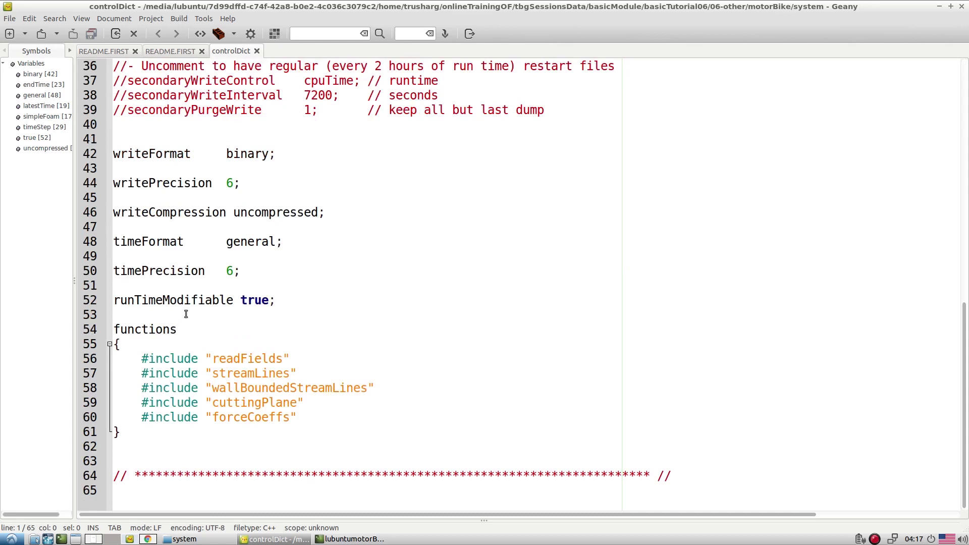
# Open the included readFields file from the system folder and examine its readFields function object block
pyautogui.moveTo(213, 359); pyautogui.dragTo(282, 359)
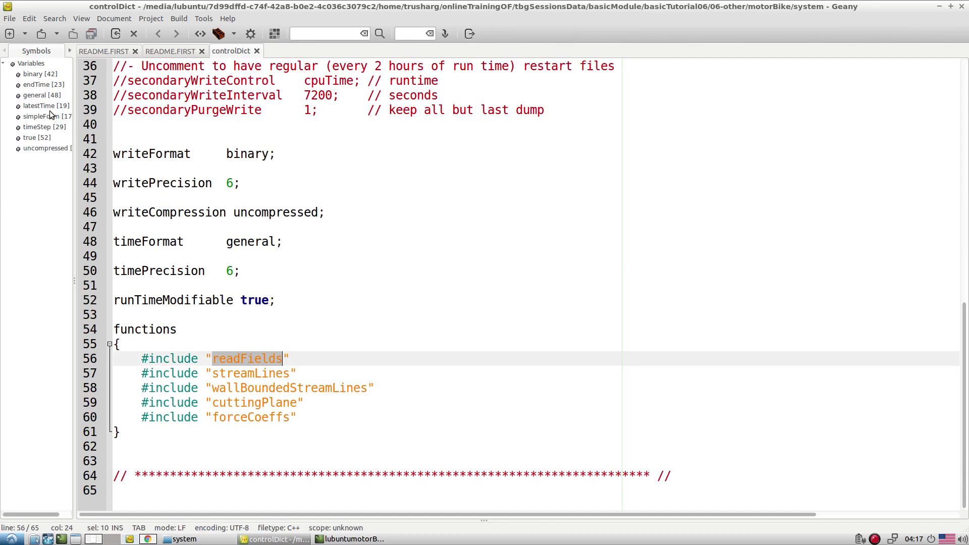
pyautogui.click(42, 33)
pyautogui.doubleClick(356, 268)
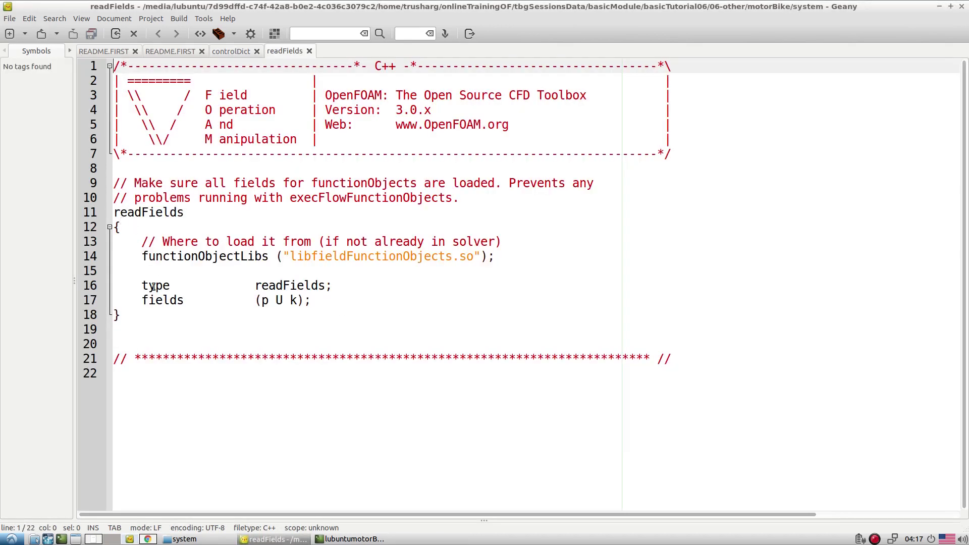
pyautogui.click(134, 316)
pyautogui.moveTo(134, 316); pyautogui.dragTo(113, 213)
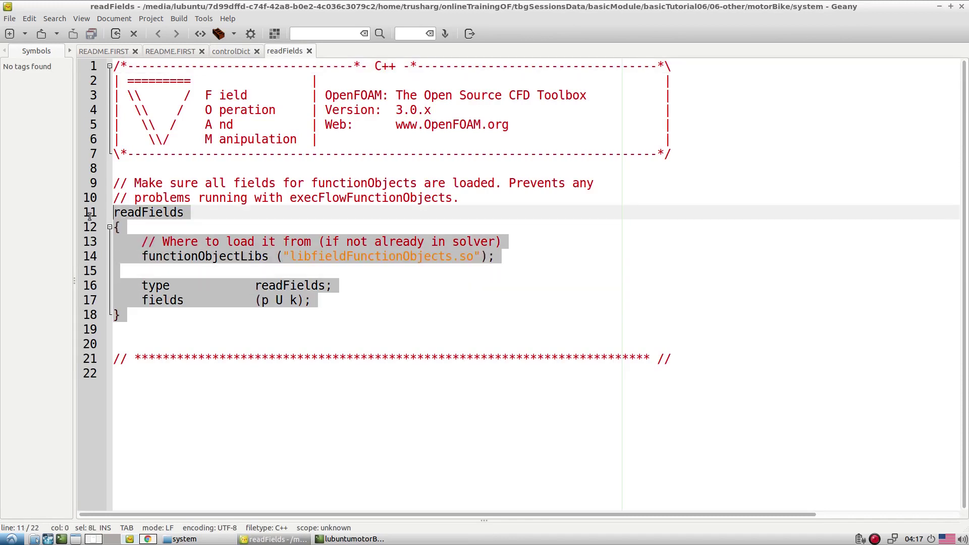
pyautogui.click(265, 273)
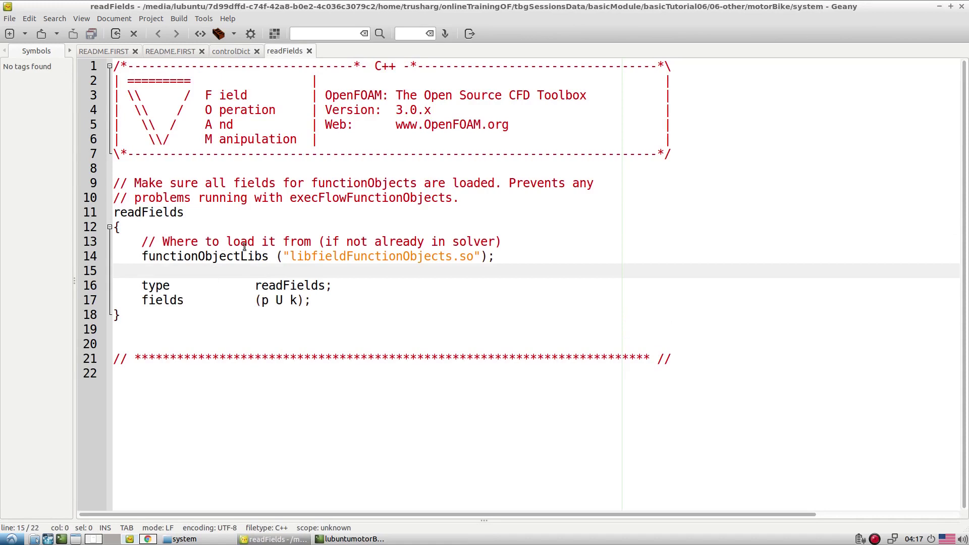
# Go back to controlDict's functions list and open the included streamLines file for viewing
pyautogui.click(222, 51)
pyautogui.doubleClick(243, 374)
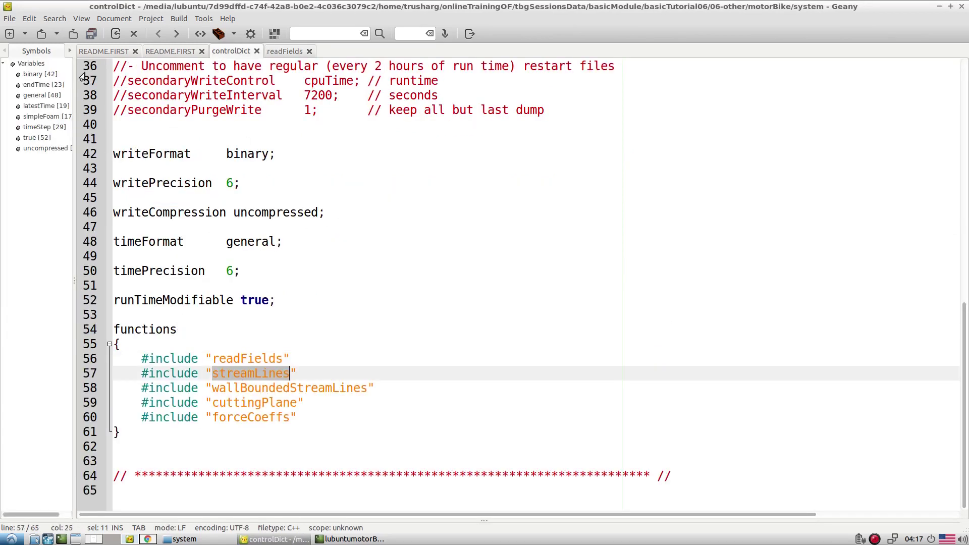
pyautogui.click(42, 33)
pyautogui.click(358, 292)
pyautogui.doubleClick(359, 291)
pyautogui.scroll(-1, 359, 291)
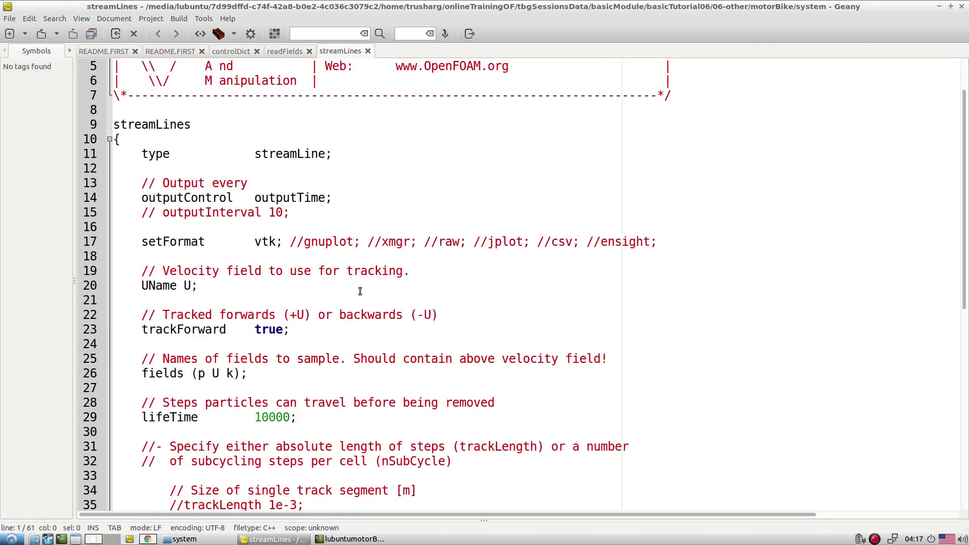
pyautogui.scroll(1, 360, 291)
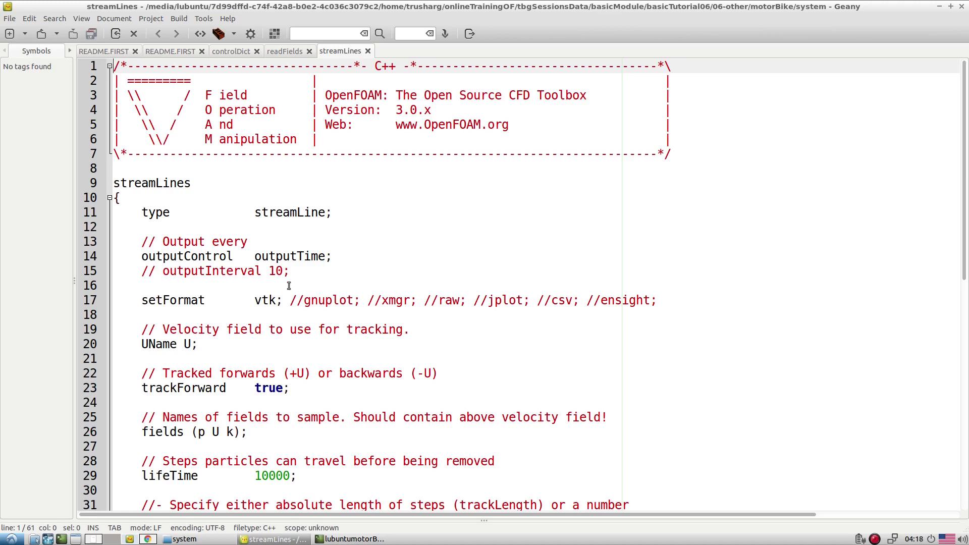
# Examine the function object type, output control and vtk set format entries in the streamLines file
pyautogui.doubleClick(275, 214)
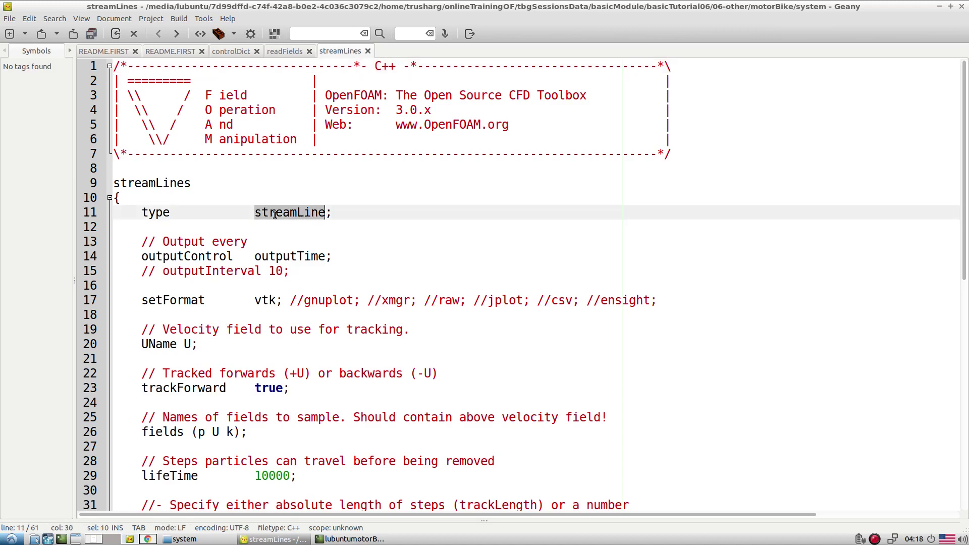
pyautogui.doubleClick(280, 257)
pyautogui.doubleClick(267, 301)
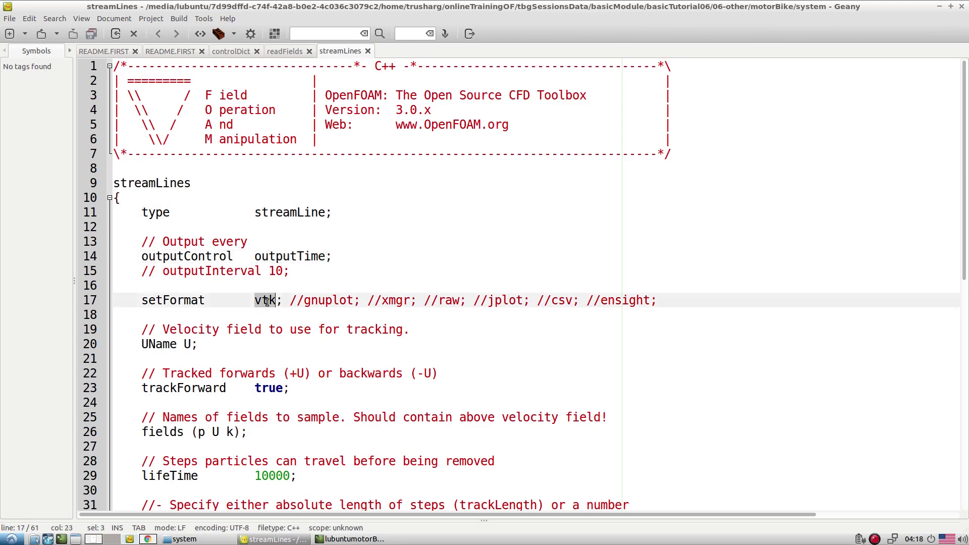
pyautogui.moveTo(142, 301); pyautogui.dragTo(282, 302)
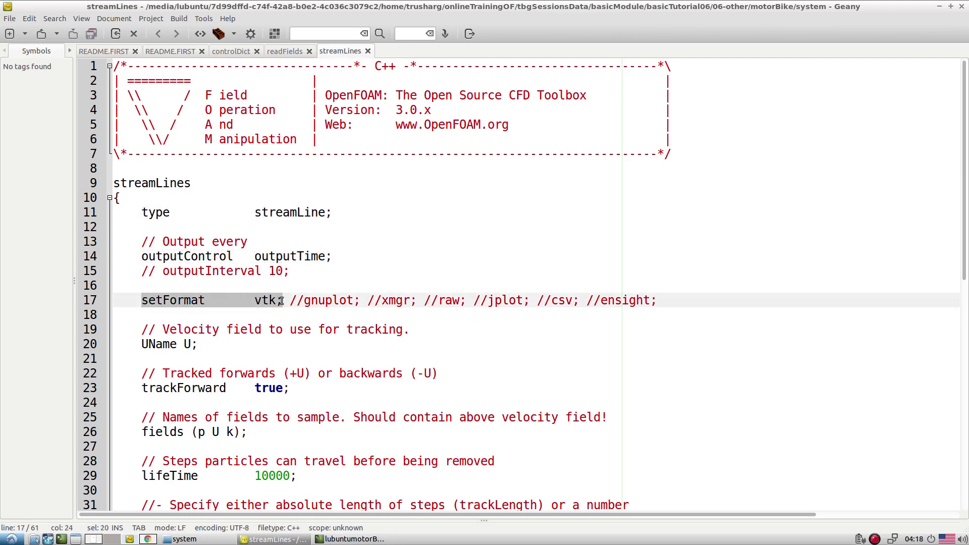
# Examine the streamLines velocity field, forward tracking option and list of fields to sample
pyautogui.scroll(-3, 282, 302)
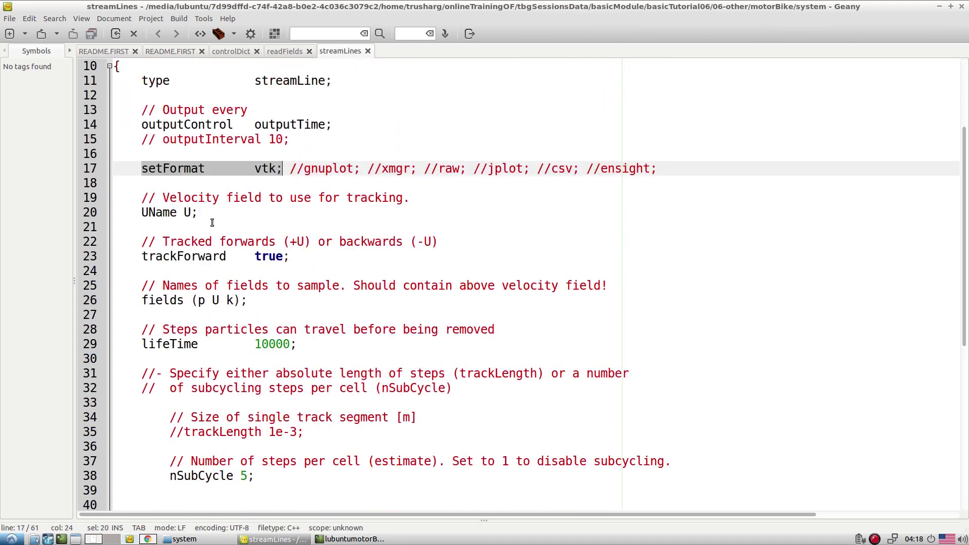
pyautogui.doubleClick(187, 213)
pyautogui.click(296, 227)
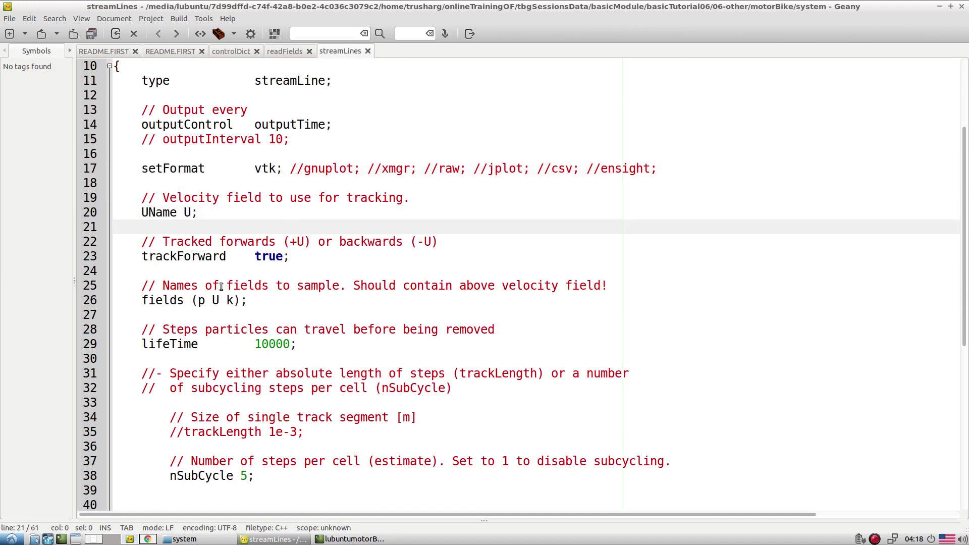
pyautogui.doubleClick(271, 257)
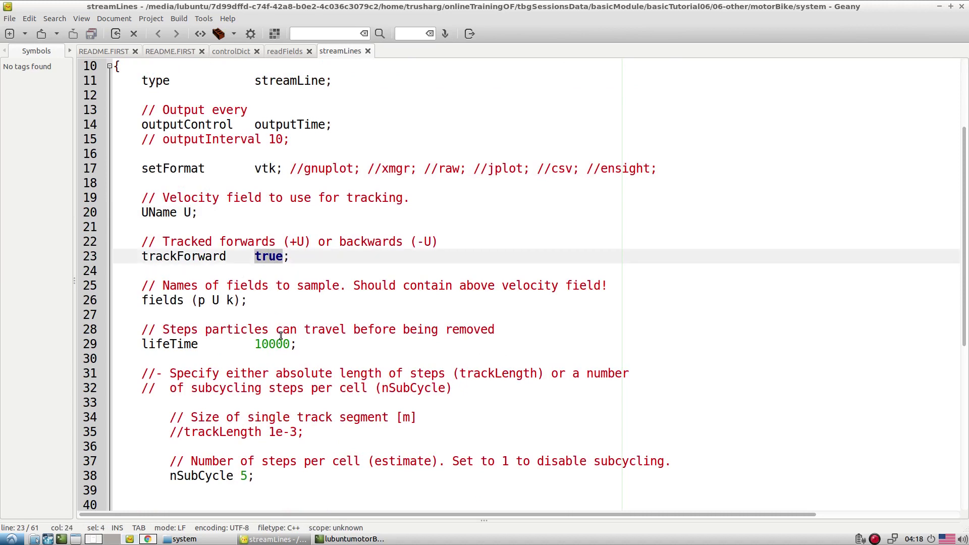
pyautogui.scroll(-1, 281, 336)
pyautogui.tripleClick(173, 248)
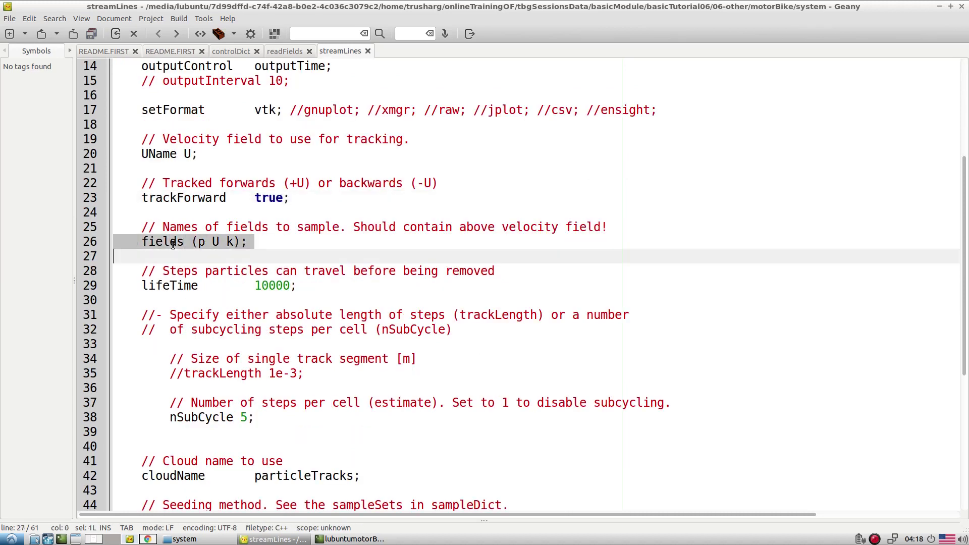
# Examine the particle lifeTime and the track length versus nSubCycle stepping settings in streamLines
pyautogui.scroll(-1, 328, 314)
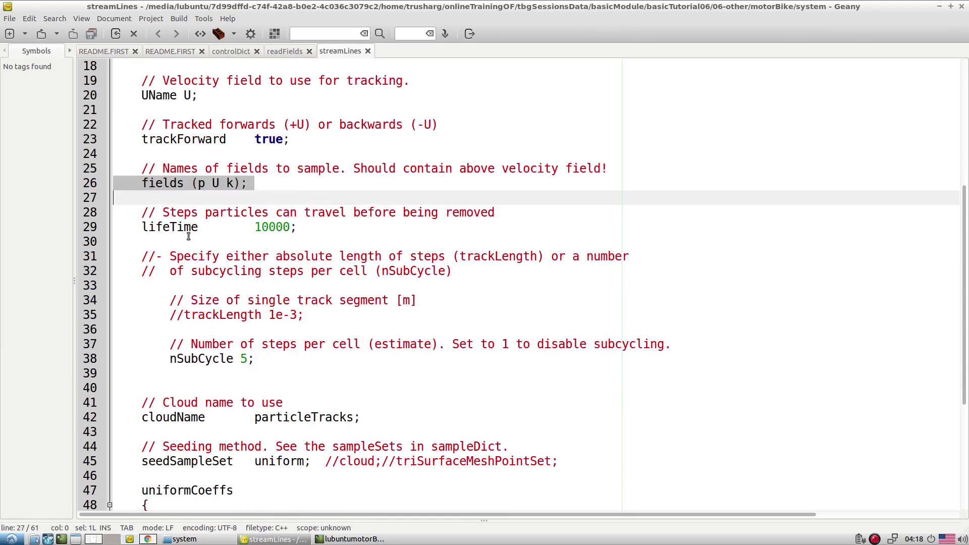
pyautogui.moveTo(256, 228); pyautogui.dragTo(292, 228)
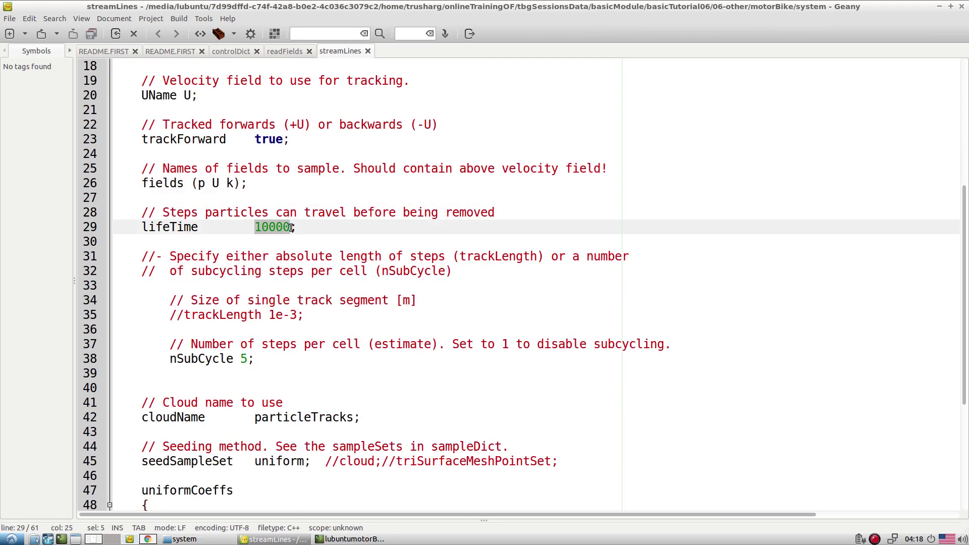
pyautogui.click(315, 244)
pyautogui.scroll(-1, 315, 245)
pyautogui.moveTo(250, 301); pyautogui.dragTo(278, 301)
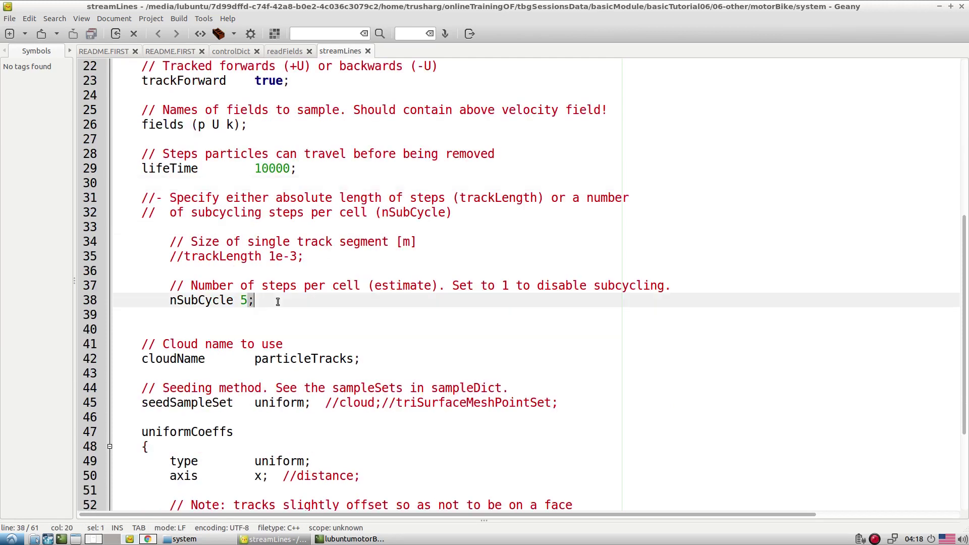
pyautogui.moveTo(276, 170); pyautogui.dragTo(251, 301)
pyautogui.click(302, 305)
# Examine the cloudName entry and the seedSampleSet seeding method with its commented alternatives in streamLines
pyautogui.scroll(-2, 302, 305)
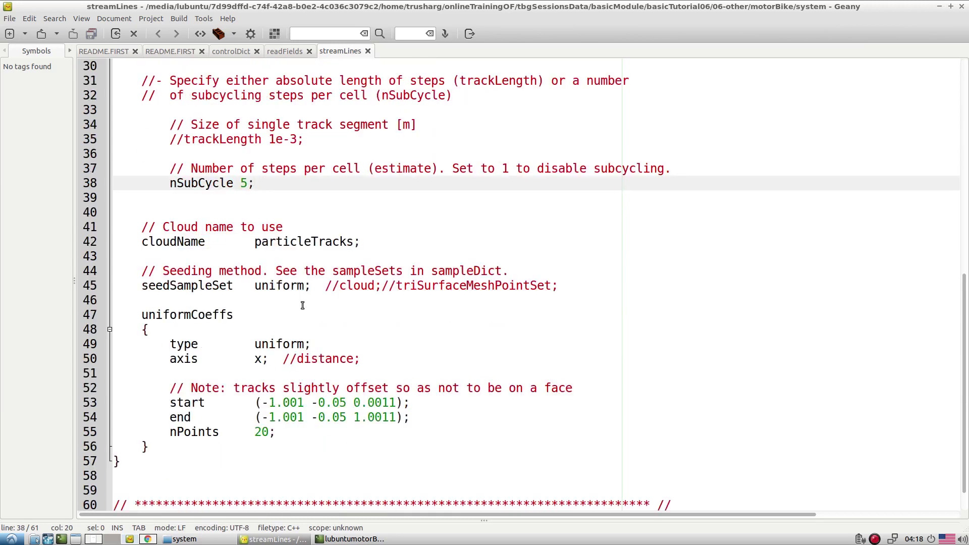
pyautogui.doubleClick(277, 247)
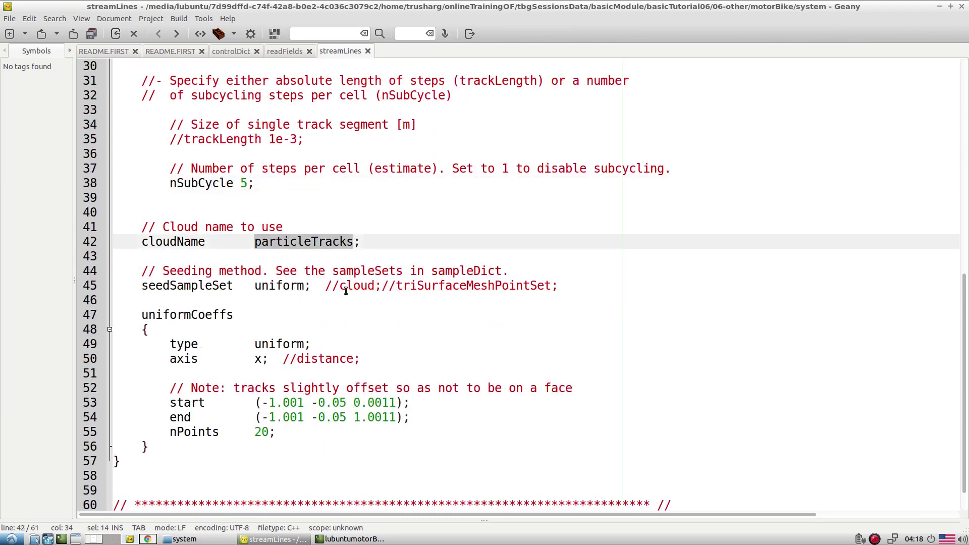
pyautogui.scroll(-1, 346, 291)
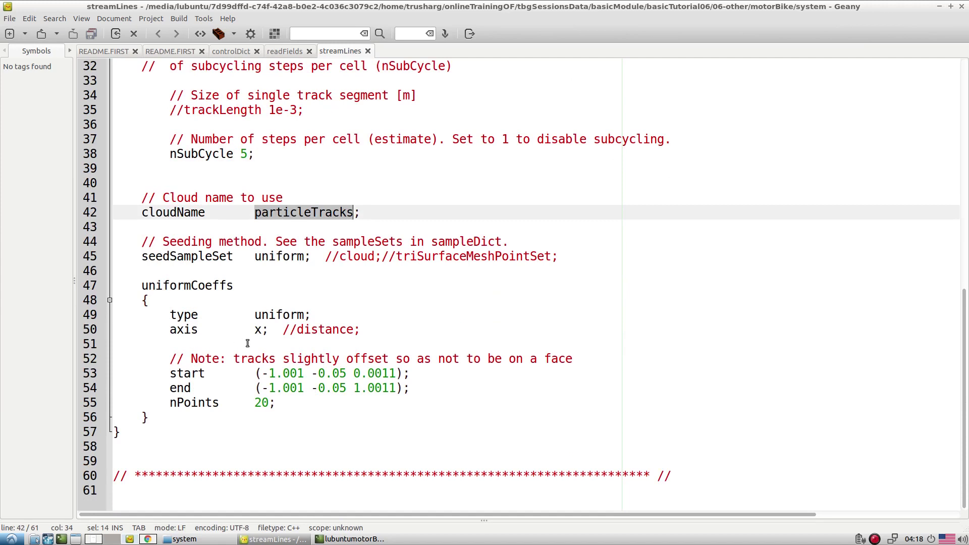
pyautogui.tripleClick(295, 214)
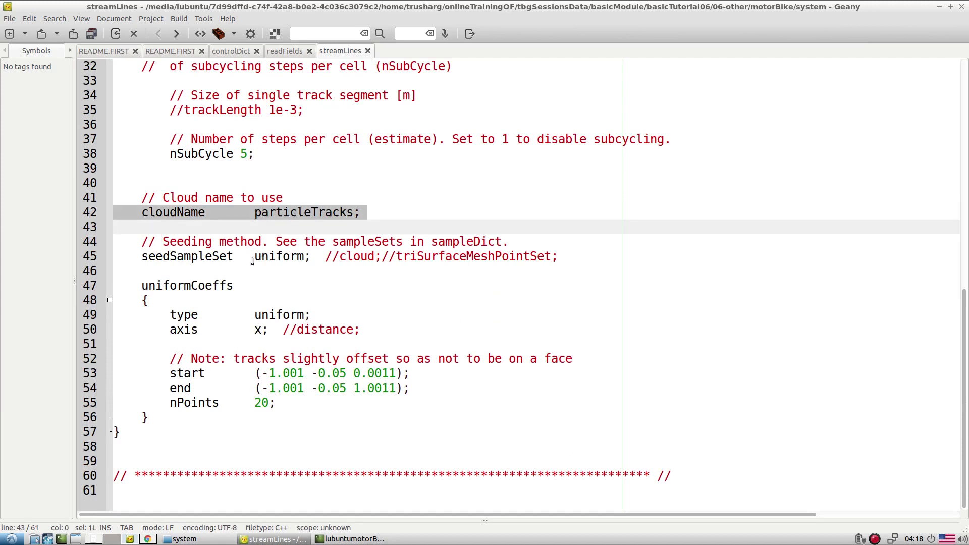
pyautogui.doubleClick(256, 256)
pyautogui.click(412, 317)
pyautogui.doubleClick(269, 255)
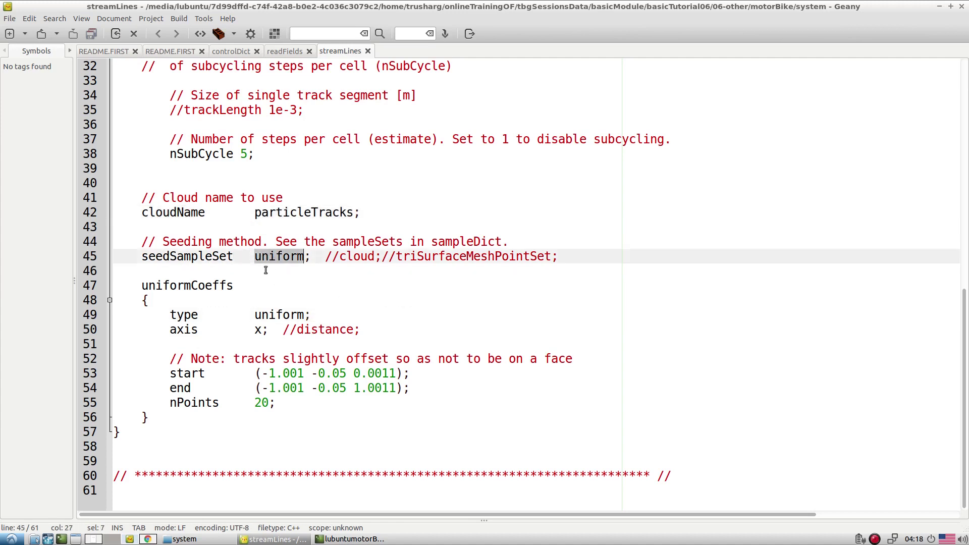
pyautogui.moveTo(397, 257); pyautogui.dragTo(543, 256)
pyautogui.click(338, 302)
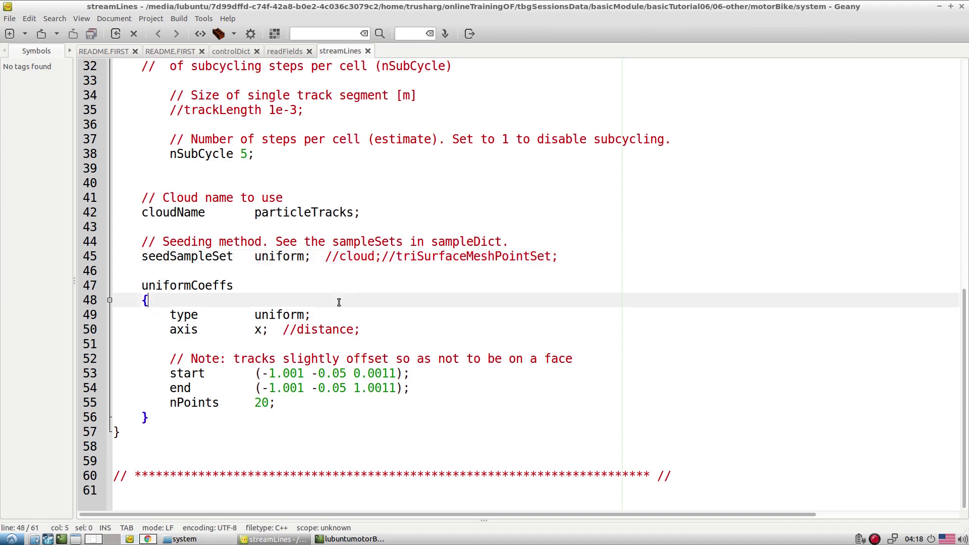
pyautogui.doubleClick(279, 257)
pyautogui.click(252, 295)
# Examine the uniformCoeffs block of streamLines, covering its type, axis, start and end points and nPoints
pyautogui.click(253, 330)
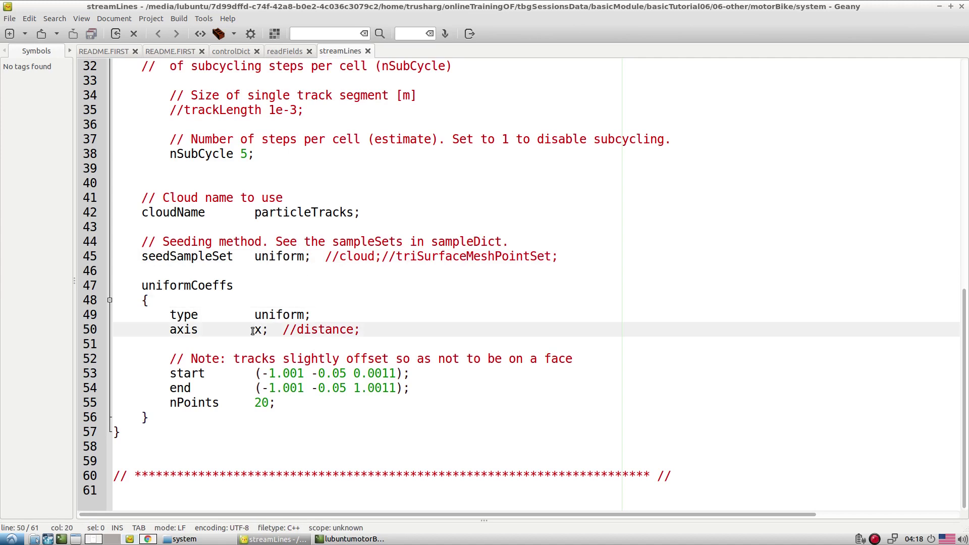
pyautogui.moveTo(252, 331); pyautogui.dragTo(351, 329)
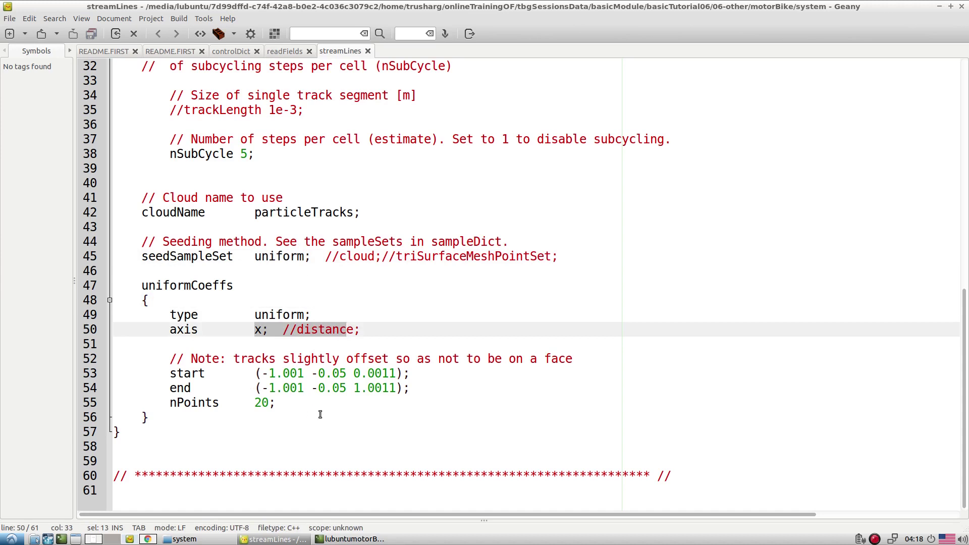
pyautogui.moveTo(275, 407); pyautogui.dragTo(163, 404)
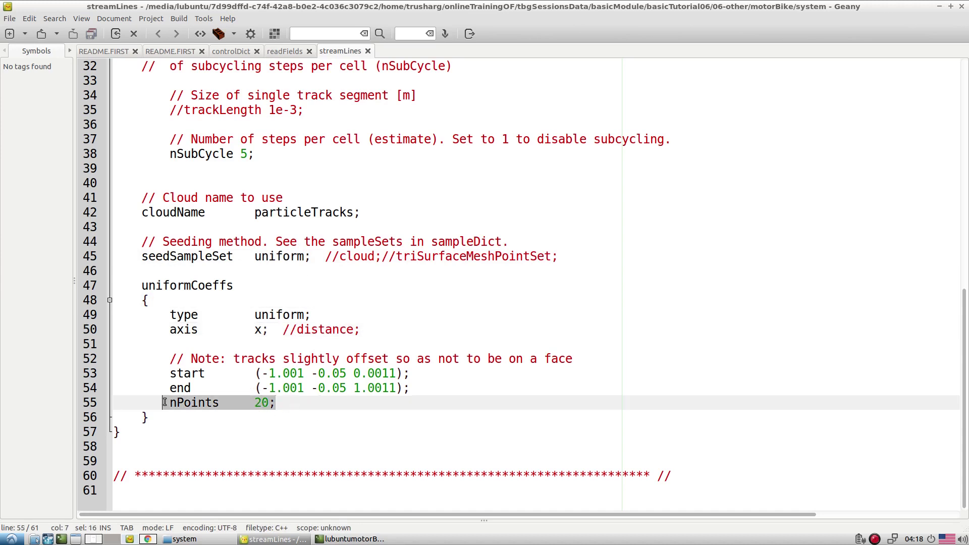
pyautogui.doubleClick(264, 314)
pyautogui.click(266, 418)
pyautogui.moveTo(295, 404); pyautogui.dragTo(71, 317)
pyautogui.click(241, 305)
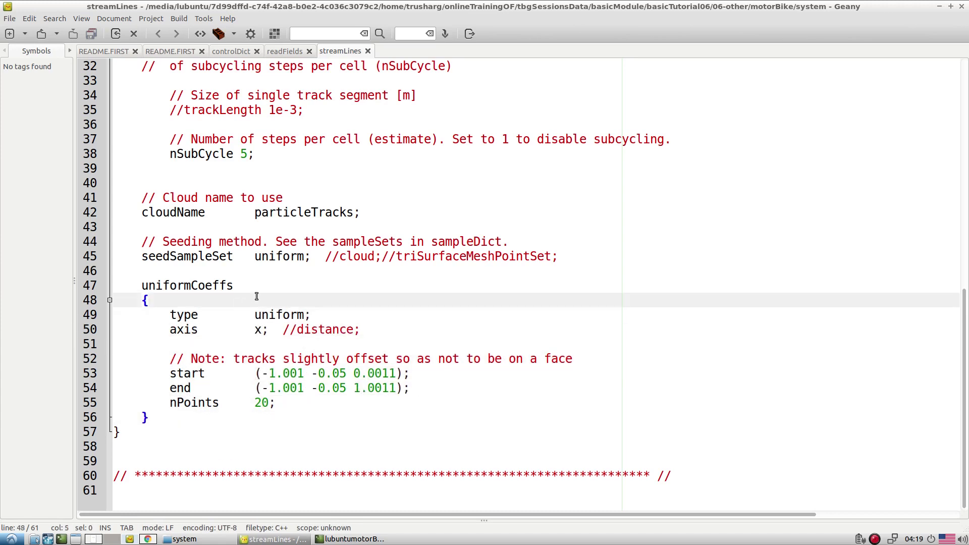
pyautogui.moveTo(257, 297); pyautogui.dragTo(341, 400)
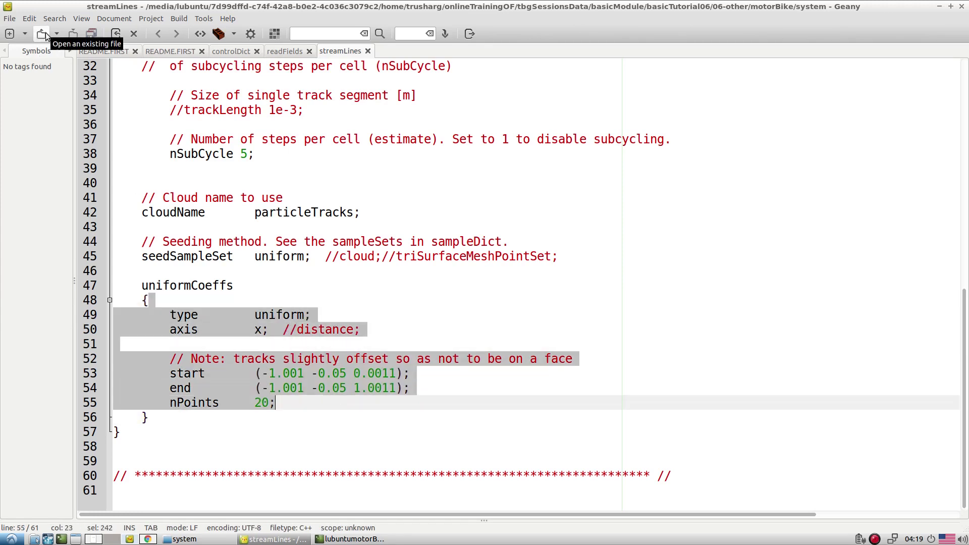
# Return to controlDict's functions list and open the included wallBoundedStreamLines file from the system folder
pyautogui.click(232, 51)
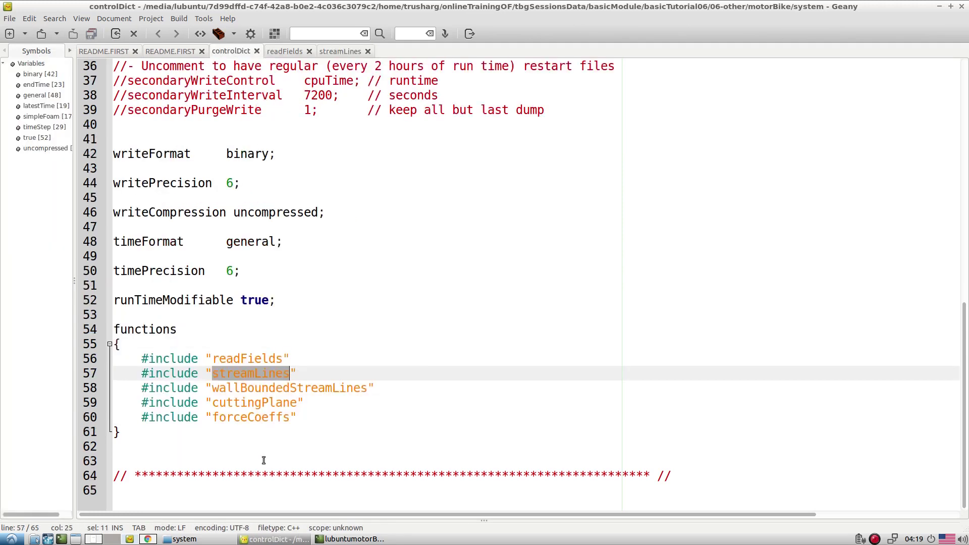
pyautogui.click(242, 388)
pyautogui.doubleClick(243, 388)
pyautogui.click(41, 34)
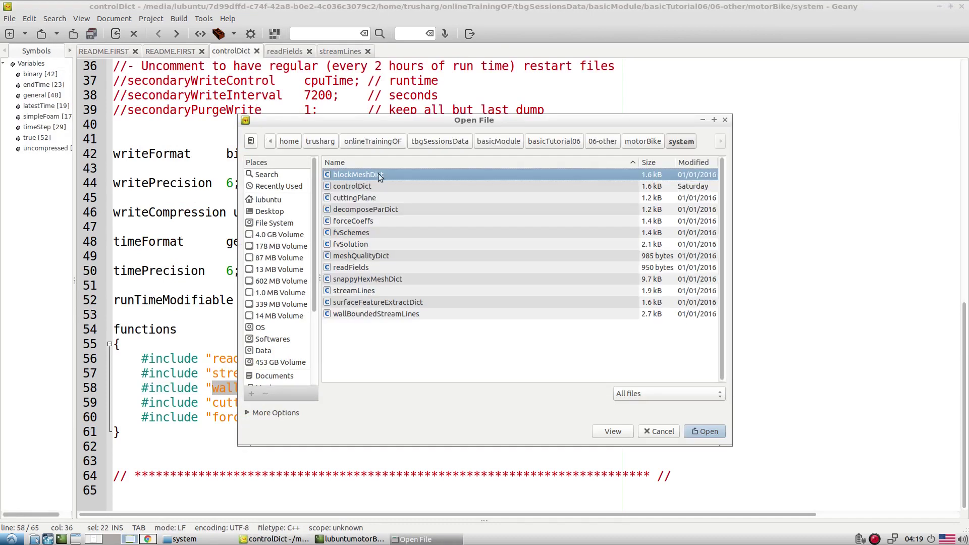
pyautogui.doubleClick(371, 314)
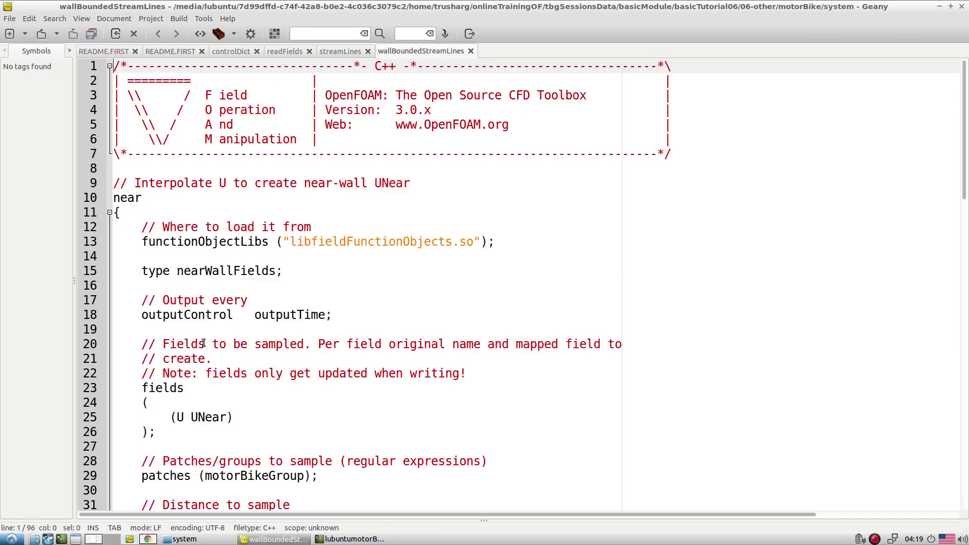
# Examine the library, output control and sampled fields of the near block in wallBoundedStreamLines
pyautogui.doubleClick(320, 242)
pyautogui.scroll(-1, 295, 285)
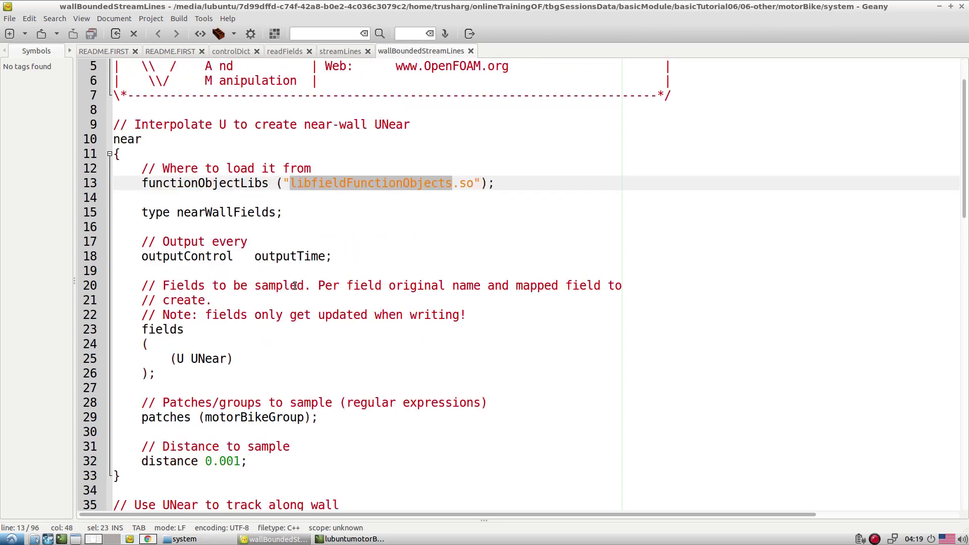
pyautogui.doubleClick(296, 258)
pyautogui.moveTo(142, 329); pyautogui.dragTo(226, 375)
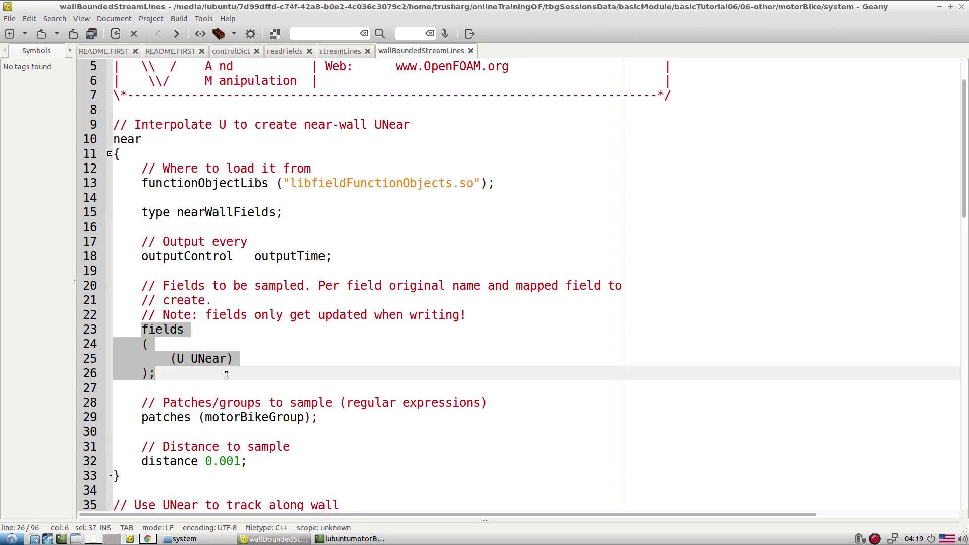
# Examine the near block's patches entry for motorBikeGroup and its sampling distance
pyautogui.scroll(-3, 265, 359)
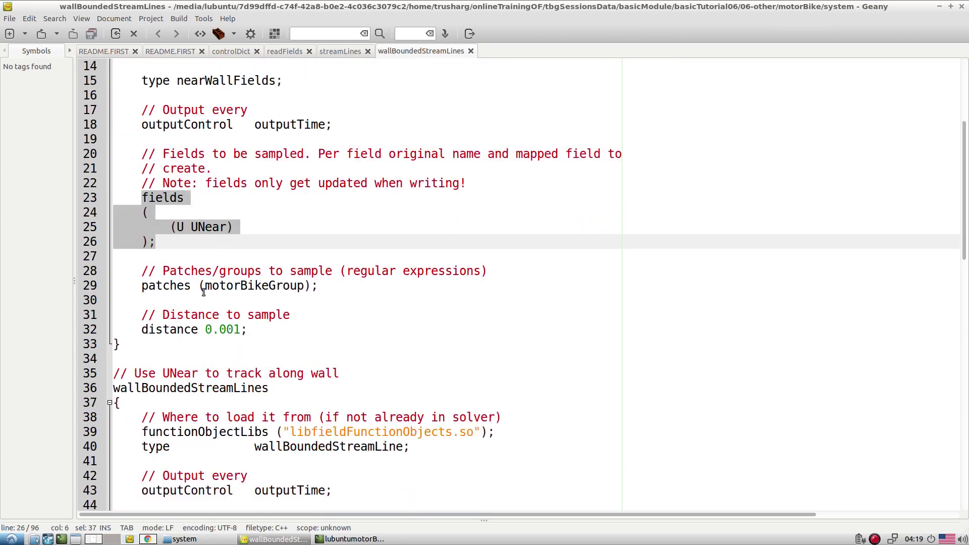
pyautogui.moveTo(207, 288); pyautogui.dragTo(305, 287)
pyautogui.click(297, 301)
pyautogui.tripleClick(268, 288)
pyautogui.click(313, 333)
pyautogui.doubleClick(261, 287)
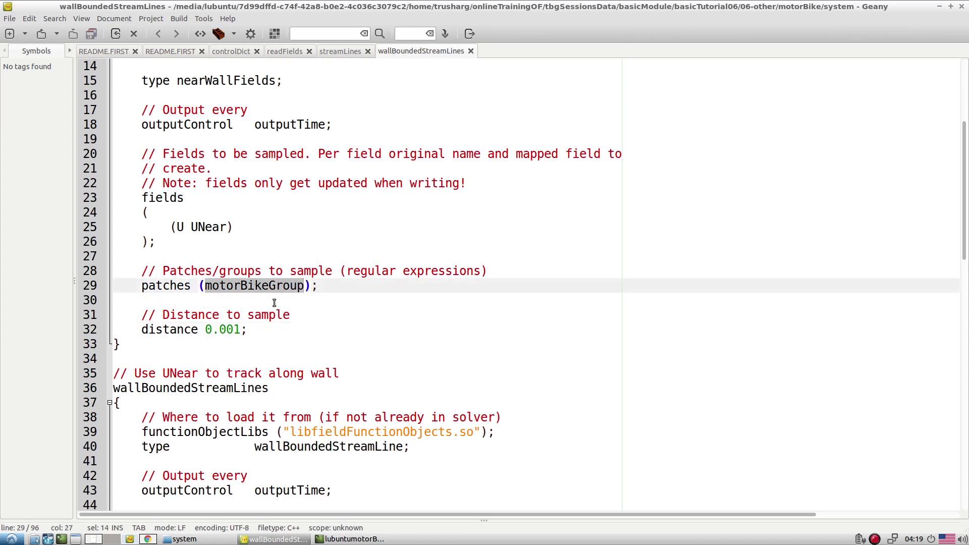
pyautogui.click(291, 297)
pyautogui.doubleClick(270, 286)
pyautogui.scroll(-1, 277, 319)
pyautogui.doubleClick(209, 270)
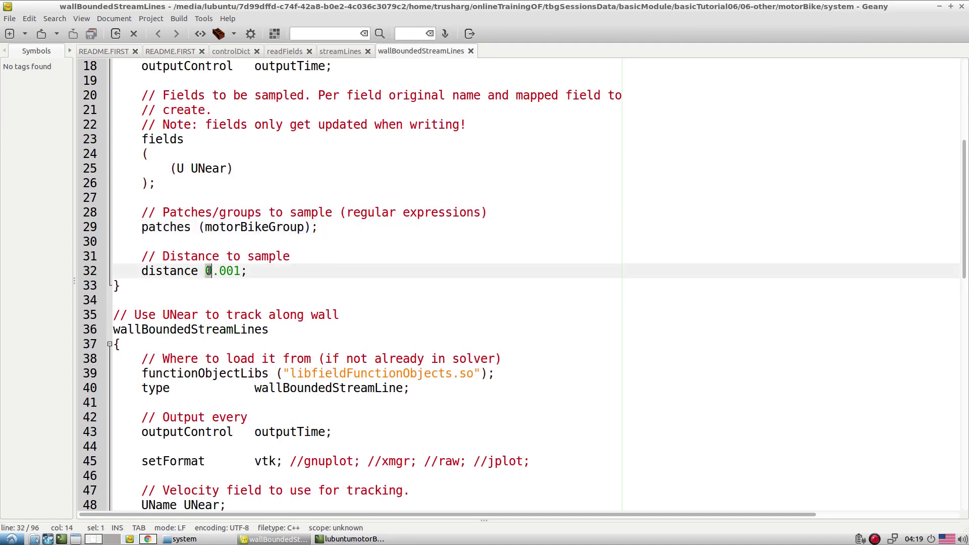
# Review the wallBoundedStreamLines block's output format, velocity field, tracking and particle settings
pyautogui.scroll(-3, 272, 301)
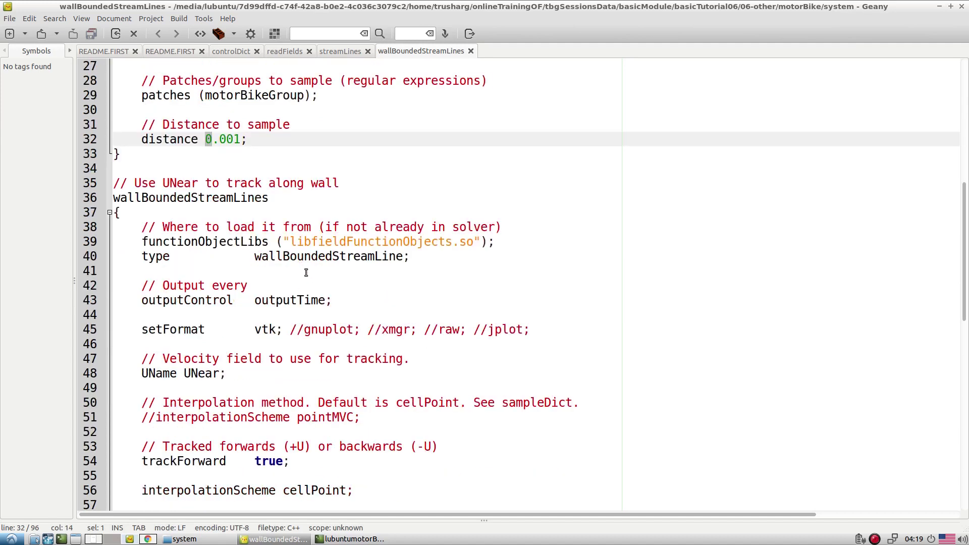
pyautogui.doubleClick(259, 333)
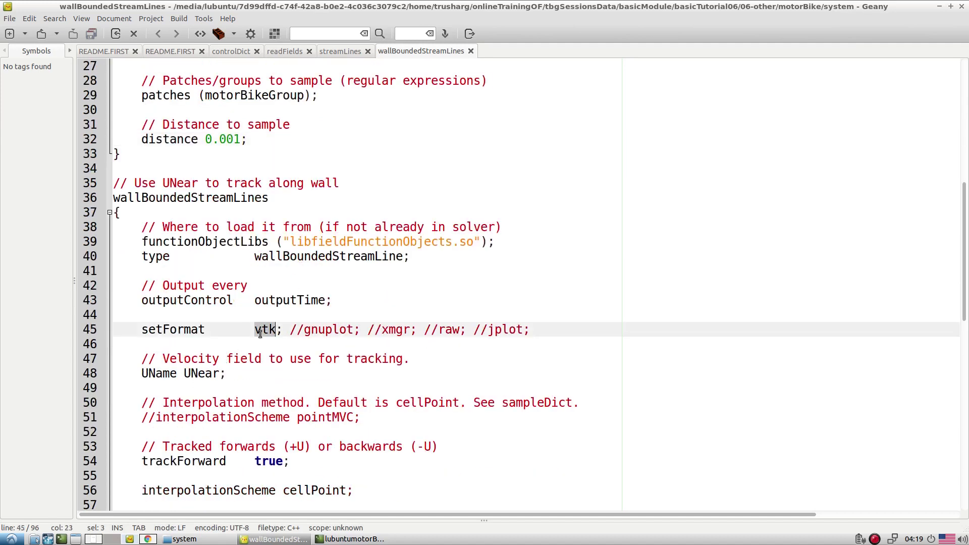
pyautogui.scroll(-2, 285, 360)
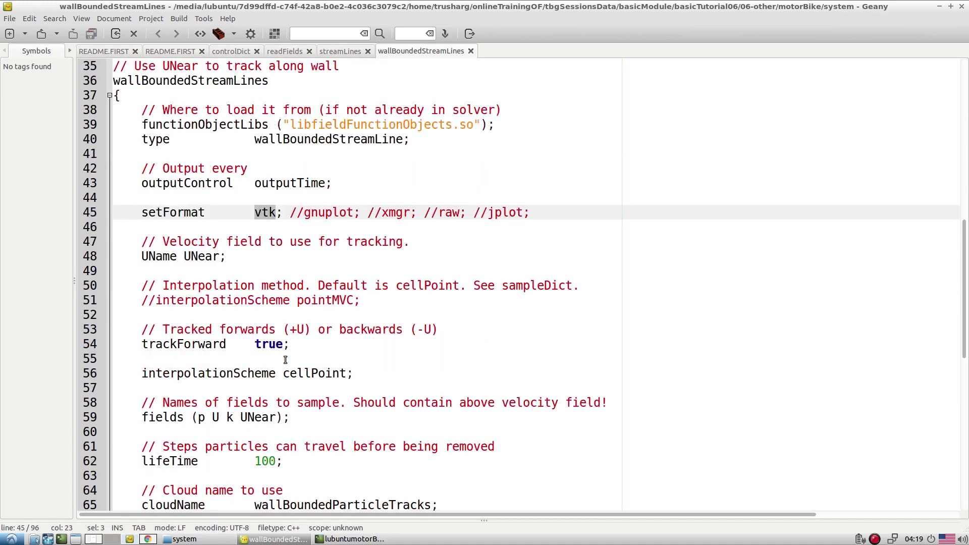
pyautogui.scroll(-2, 285, 360)
pyautogui.scroll(-1, 285, 360)
pyautogui.scroll(-2, 282, 341)
# Examine the uniformCoeffs and patchSeedCoeffs seeding blocks, including the motorBikeGroup patches entry
pyautogui.moveTo(141, 272); pyautogui.dragTo(267, 382)
pyautogui.scroll(-2, 277, 348)
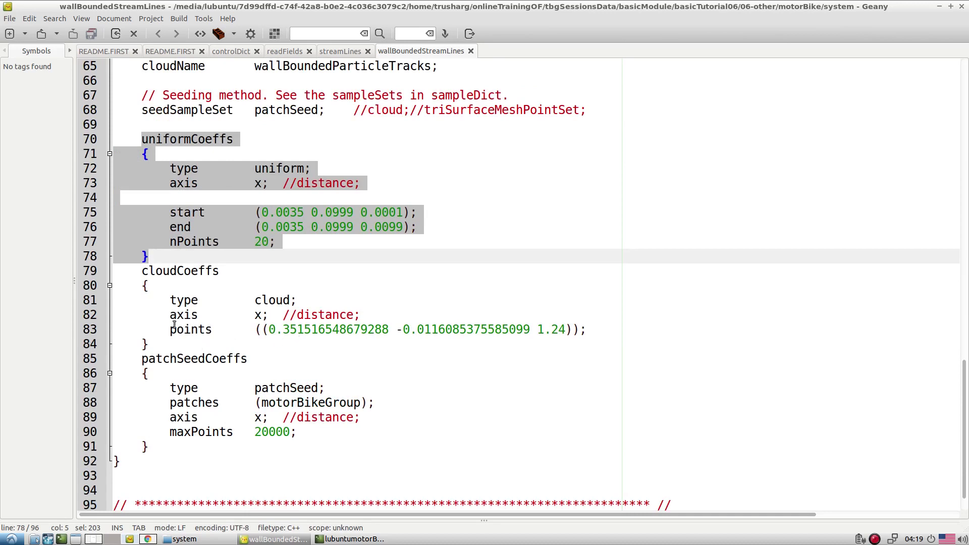
pyautogui.moveTo(142, 360); pyautogui.dragTo(201, 442)
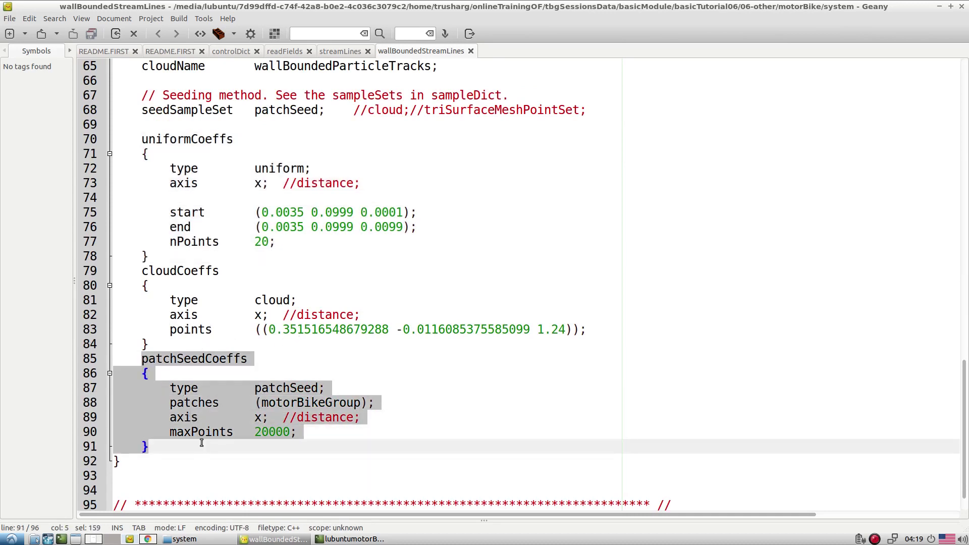
pyautogui.click(215, 449)
pyautogui.moveTo(258, 405); pyautogui.dragTo(347, 403)
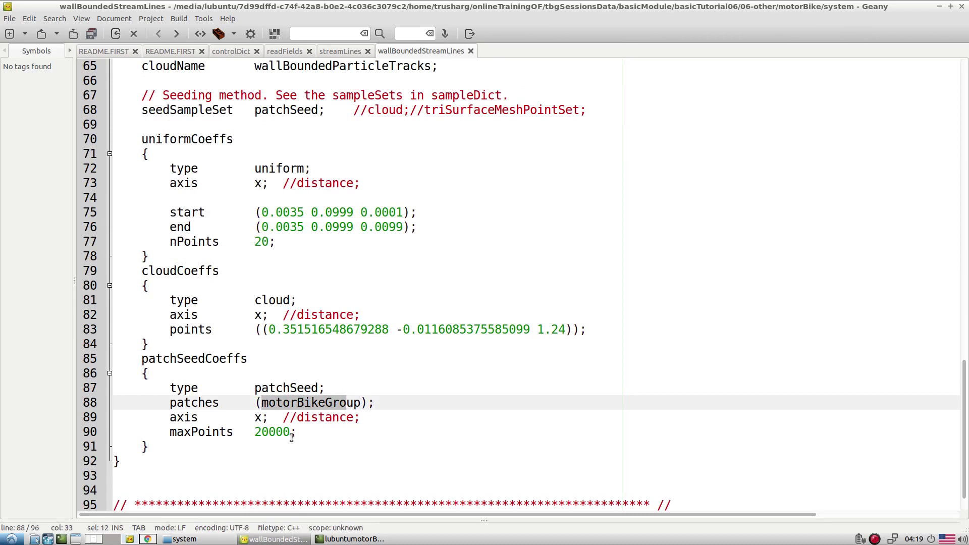
# Examine the maxPoints value and the whole patchSeedCoeffs block in wallBoundedStreamLines
pyautogui.moveTo(292, 433); pyautogui.dragTo(254, 430)
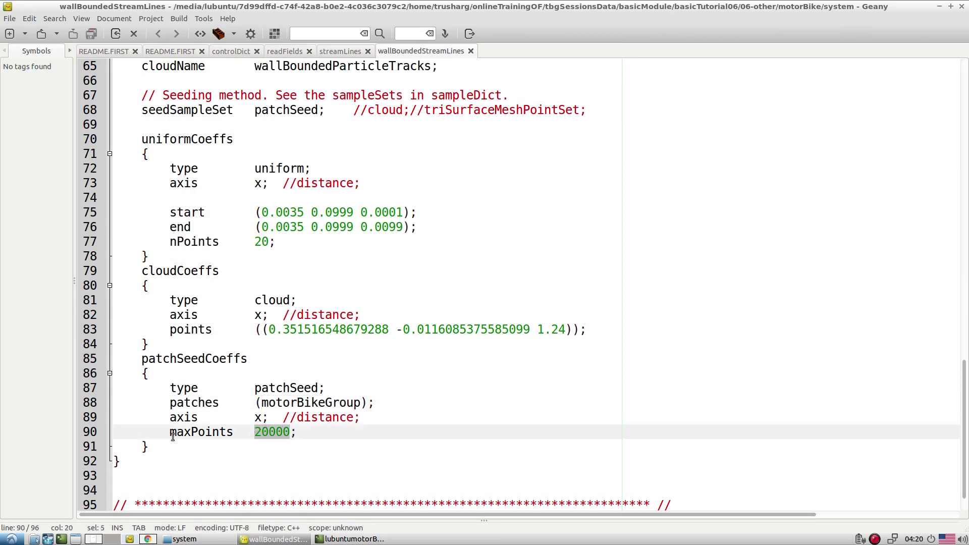
pyautogui.moveTo(142, 359); pyautogui.dragTo(164, 443)
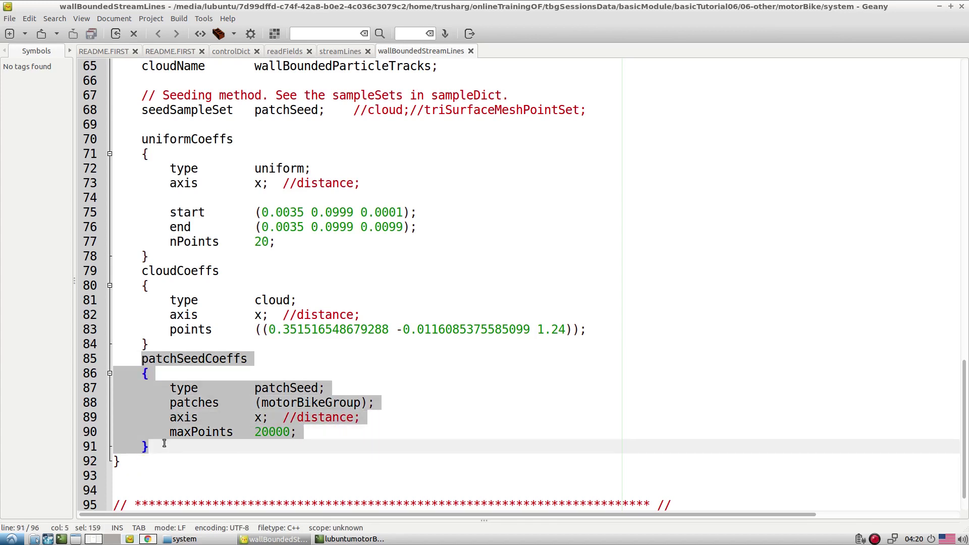
pyautogui.click(295, 281)
pyautogui.scroll(15, 295, 281)
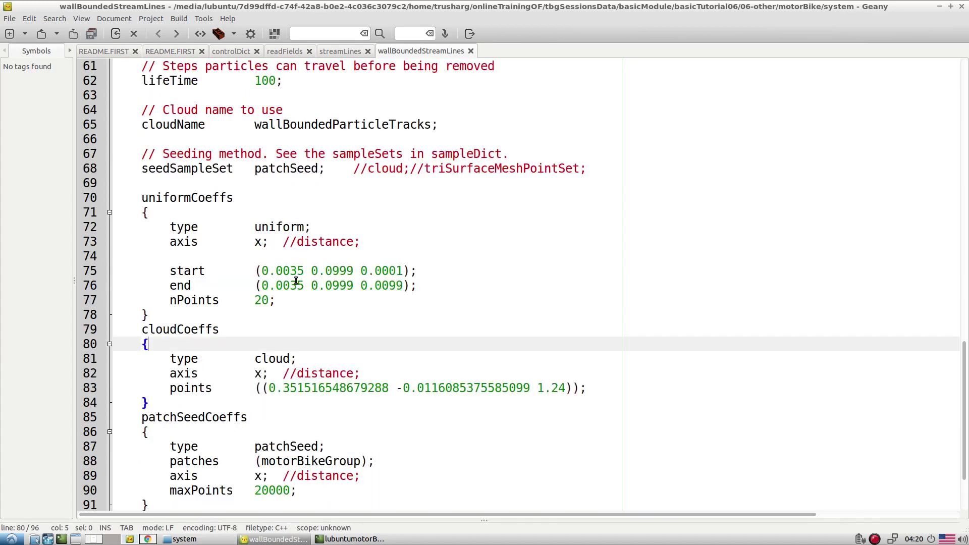
pyautogui.scroll(6, 295, 281)
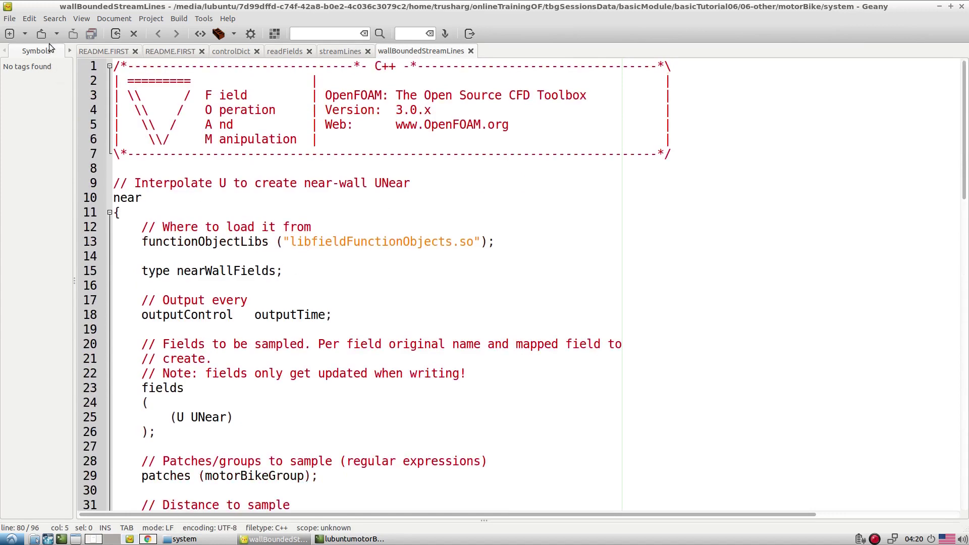
# Locate the cuttingPlane include in controlDict and open the cuttingPlane file from the system folder
pyautogui.click(225, 52)
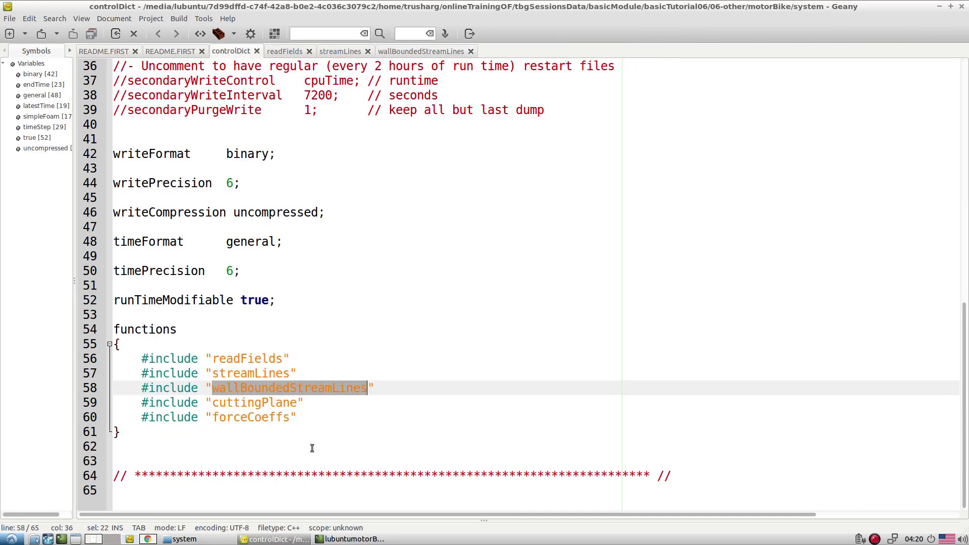
pyautogui.doubleClick(271, 403)
pyautogui.click(308, 339)
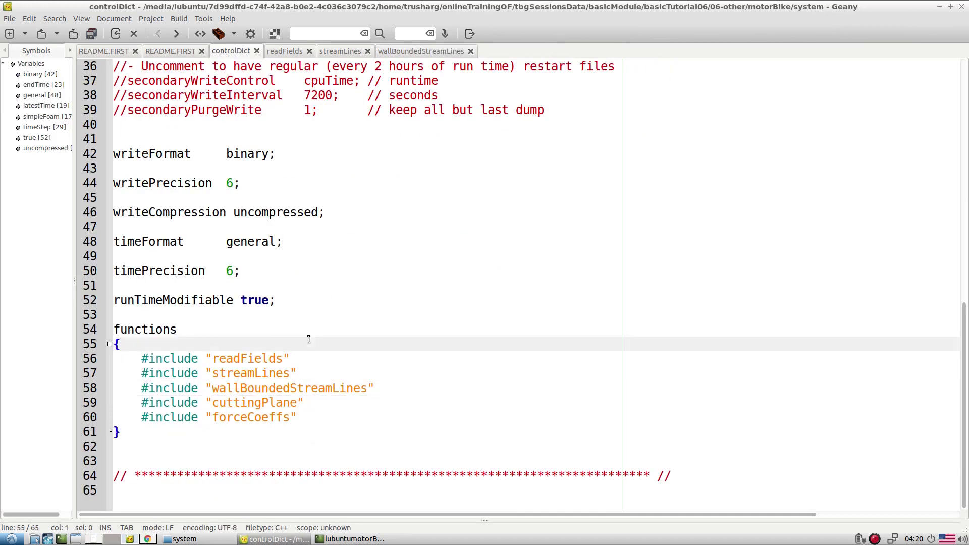
pyautogui.click(41, 33)
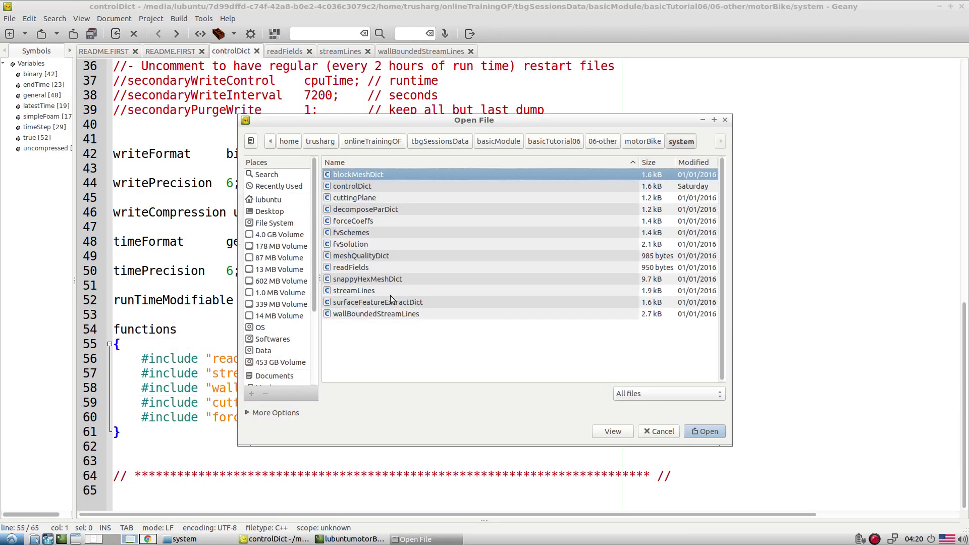
pyautogui.doubleClick(354, 197)
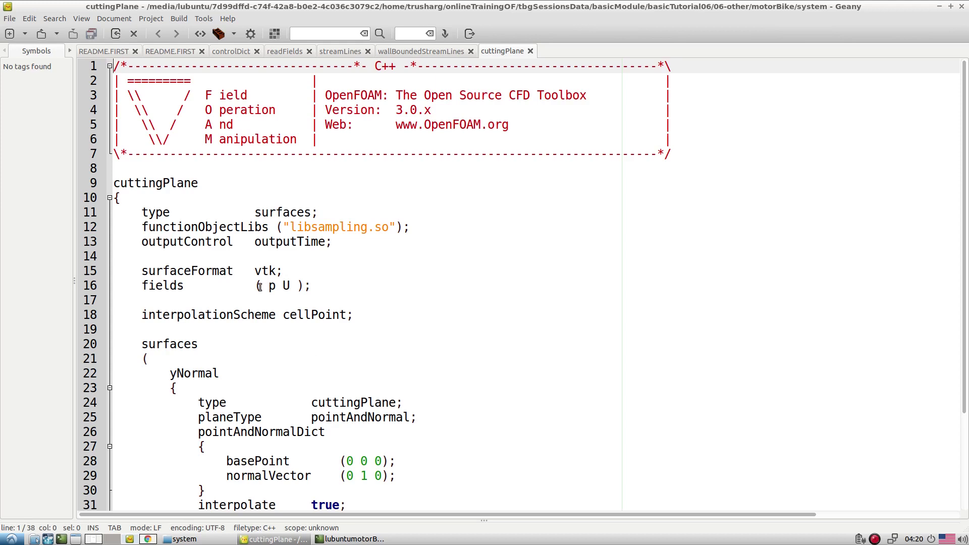
# Examine the cuttingPlane function's type, library, output control, surface format and sampled fields
pyautogui.doubleClick(289, 216)
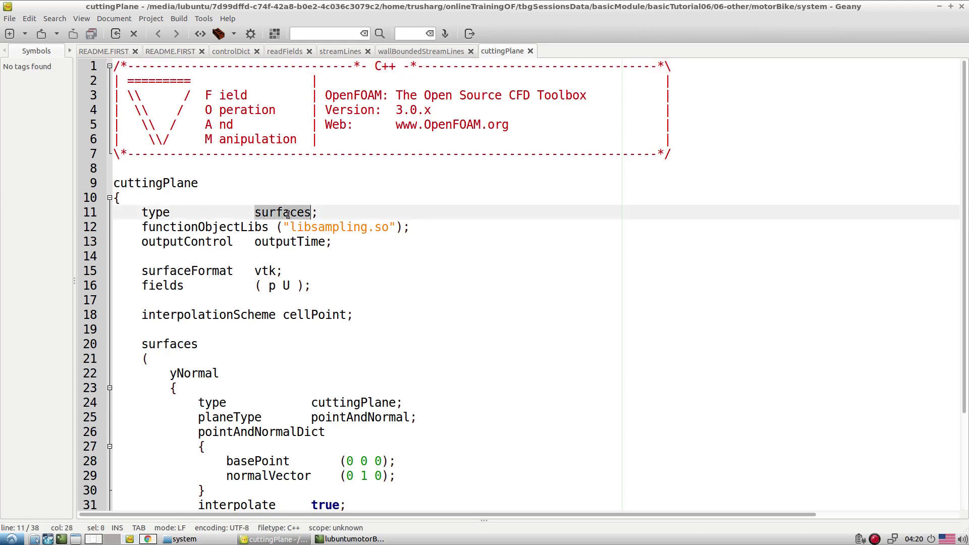
pyautogui.moveTo(291, 227); pyautogui.dragTo(392, 227)
pyautogui.click(383, 252)
pyautogui.click(340, 228)
pyautogui.click(353, 254)
pyautogui.moveTo(292, 227); pyautogui.dragTo(376, 227)
pyautogui.doubleClick(270, 243)
pyautogui.doubleClick(270, 273)
pyautogui.moveTo(268, 286); pyautogui.dragTo(297, 285)
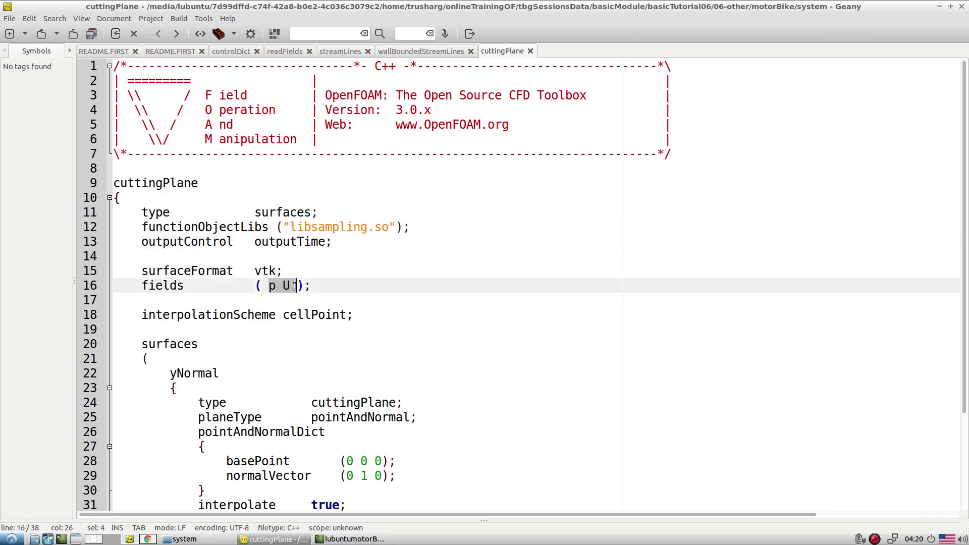
# Examine the interpolation scheme and the yNormal surface's plane type, base point and normal vector
pyautogui.scroll(-2, 307, 306)
pyautogui.doubleClick(321, 258)
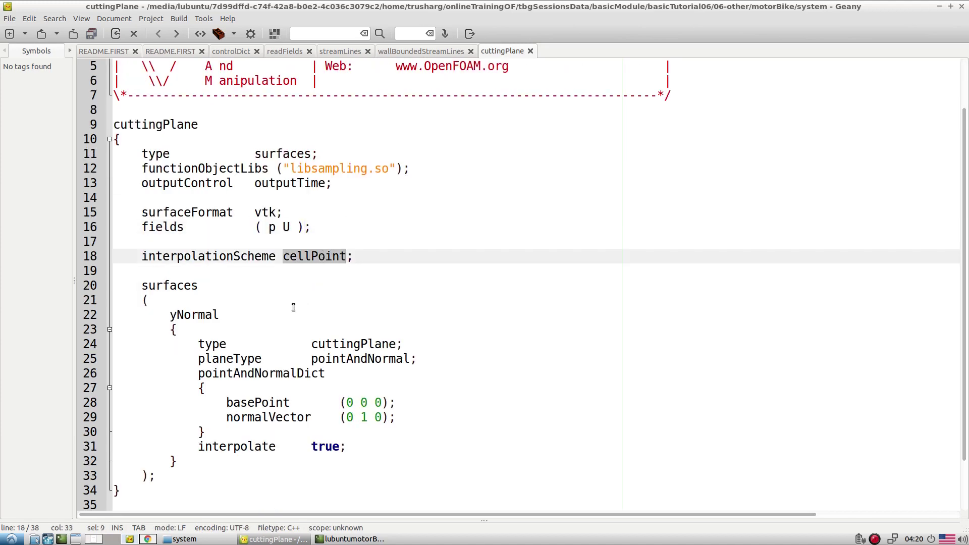
pyautogui.scroll(-2, 293, 307)
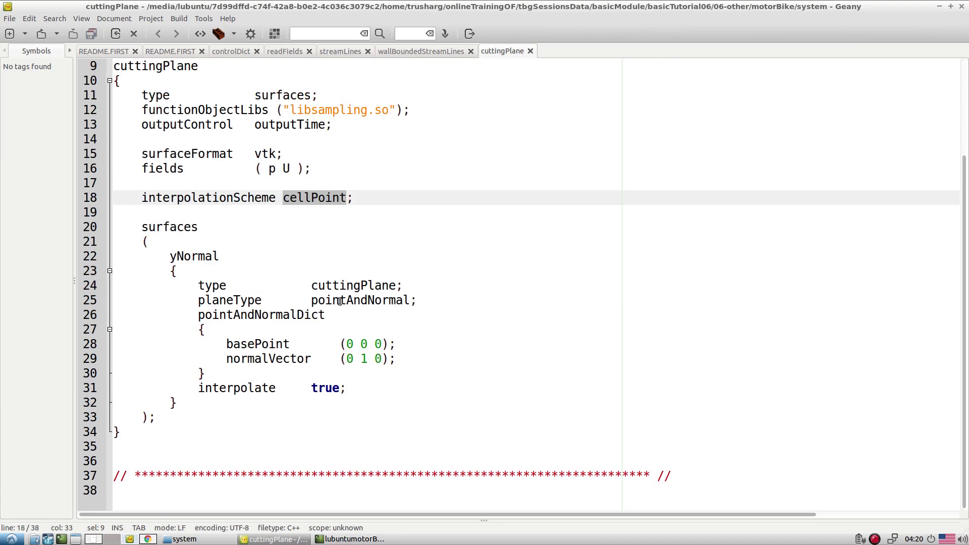
pyautogui.tripleClick(373, 300)
pyautogui.moveTo(346, 344); pyautogui.dragTo(379, 359)
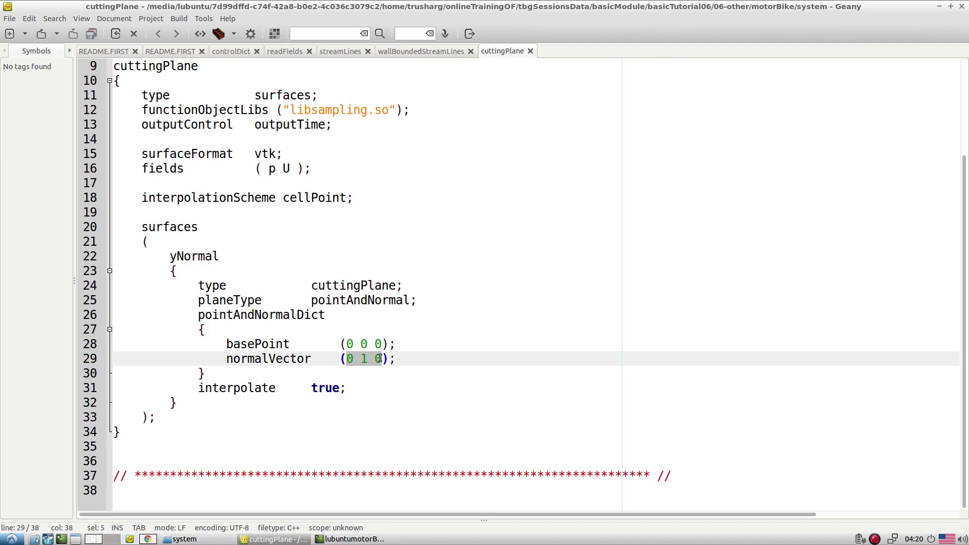
pyautogui.click(372, 372)
pyautogui.click(362, 359)
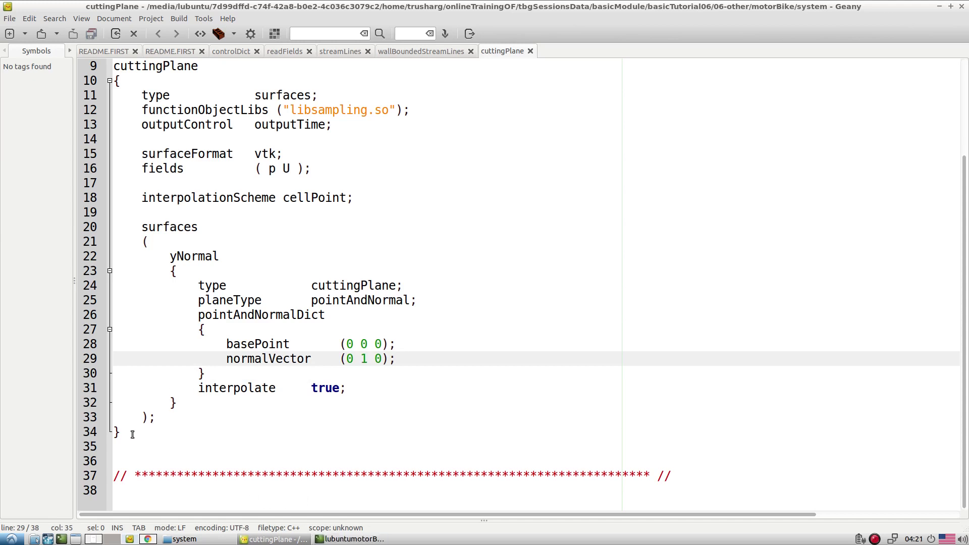
# Check the mesh generation progress in the terminal between looks at the cuttingPlane file
pyautogui.hotkey('ctrl', '-')
pyautogui.hotkey('ctrl', '+')
pyautogui.click(334, 538)
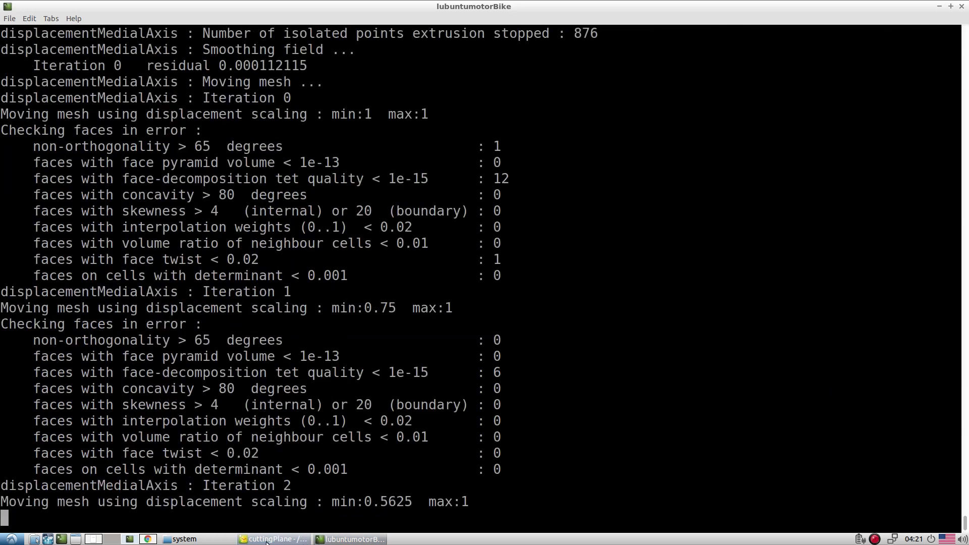
pyautogui.hotkey('alt', 'Tab')
pyautogui.click(272, 379)
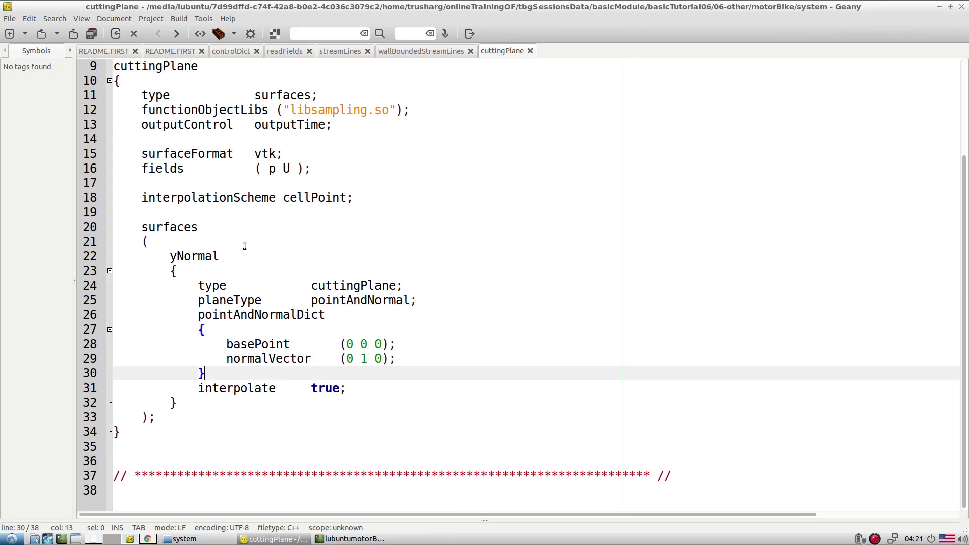
pyautogui.scroll(1, 245, 245)
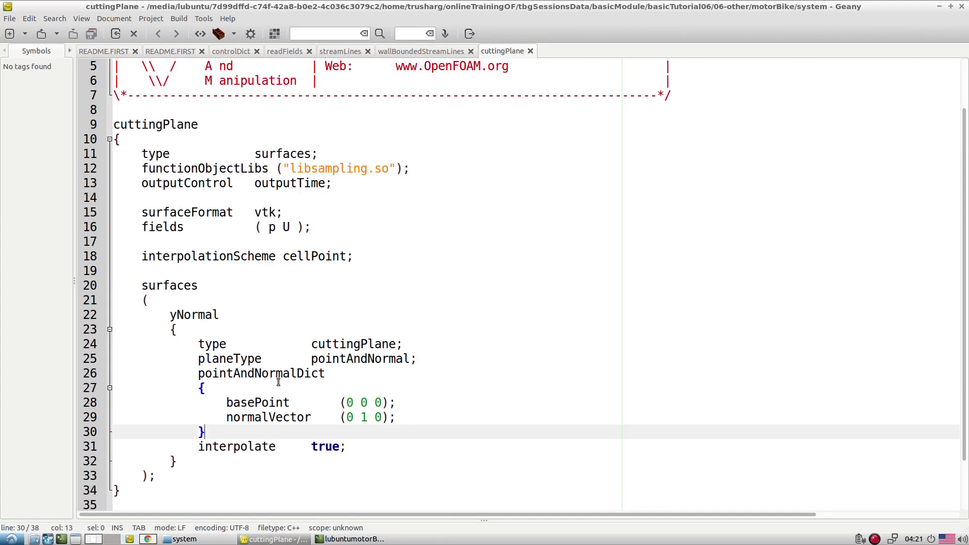
pyautogui.click(351, 539)
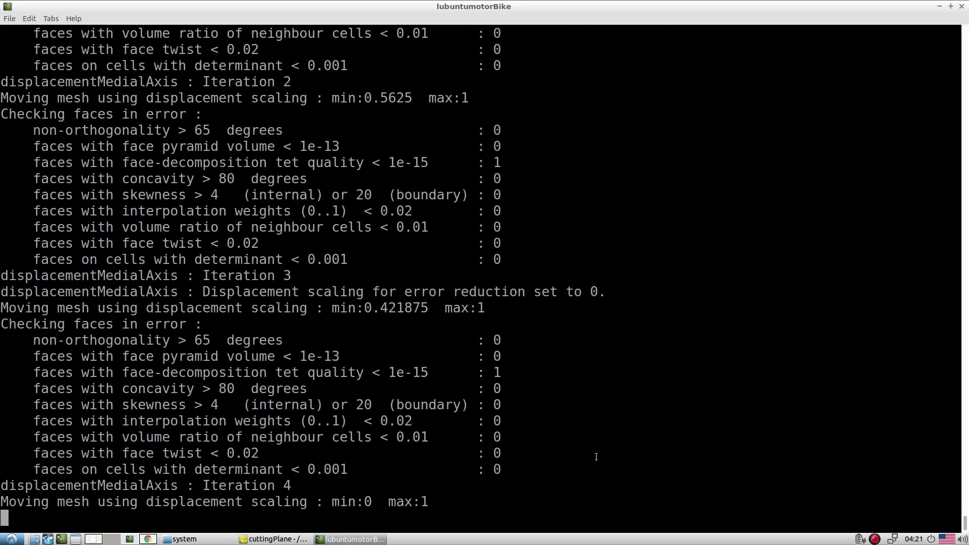
pyautogui.click(876, 540)
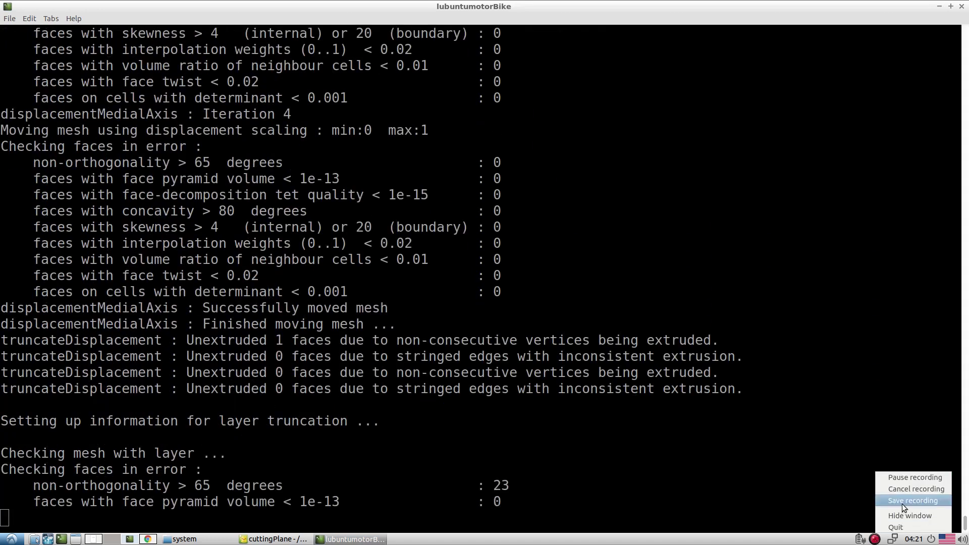
pyautogui.click(902, 504)
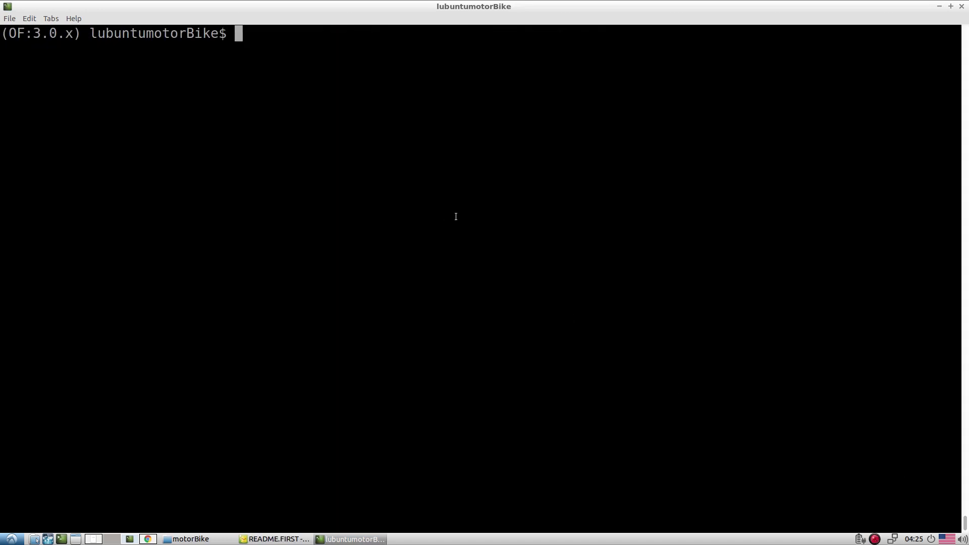
# Launch paraFoam for the motorBike case from the terminal
pyautogui.write('para')
pyautogui.press('BackSpace')
pyautogui.write('rFa')
pyautogui.press('BackSpace')
pyautogui.press('BackSpace')
pyautogui.press('BackSpace')
pyautogui.press('BackSpace')
pyautogui.press('BackSpace')
pyautogui.press('BackSpace')
pyautogui.write('paraFoam')
pyautogui.press('Return')
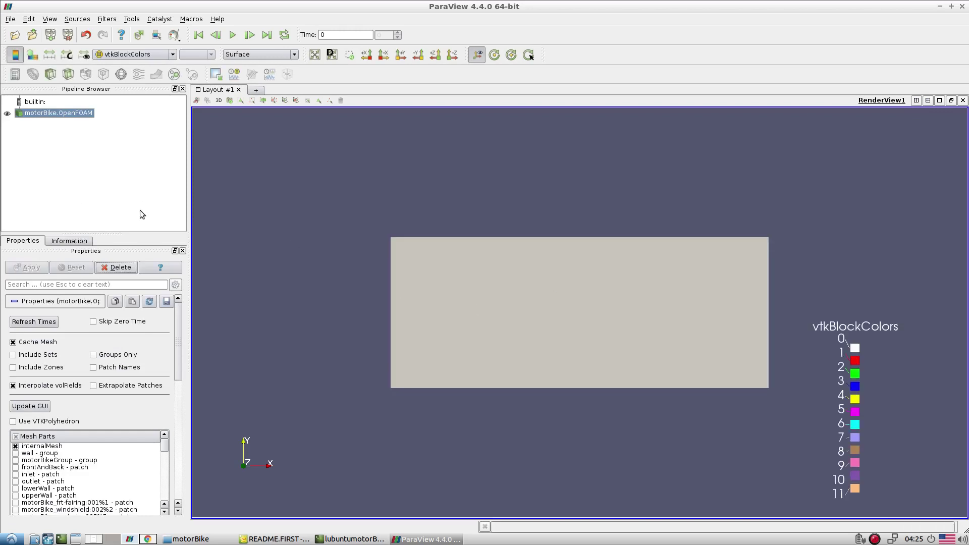
# Display the motorBike.OpenFOAM mesh with the Wireframe representation
pyautogui.moveTo(428, 309); pyautogui.dragTo(302, 138)
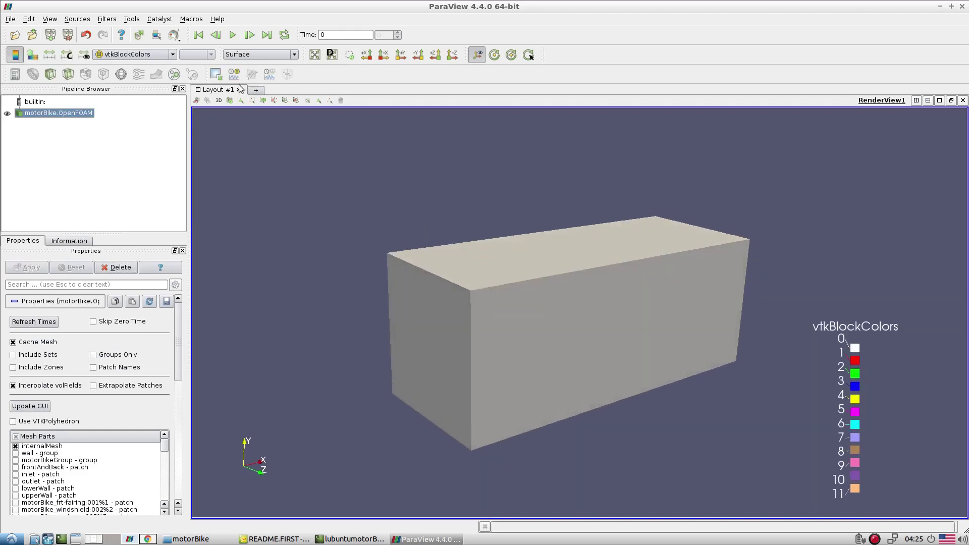
pyautogui.click(253, 55)
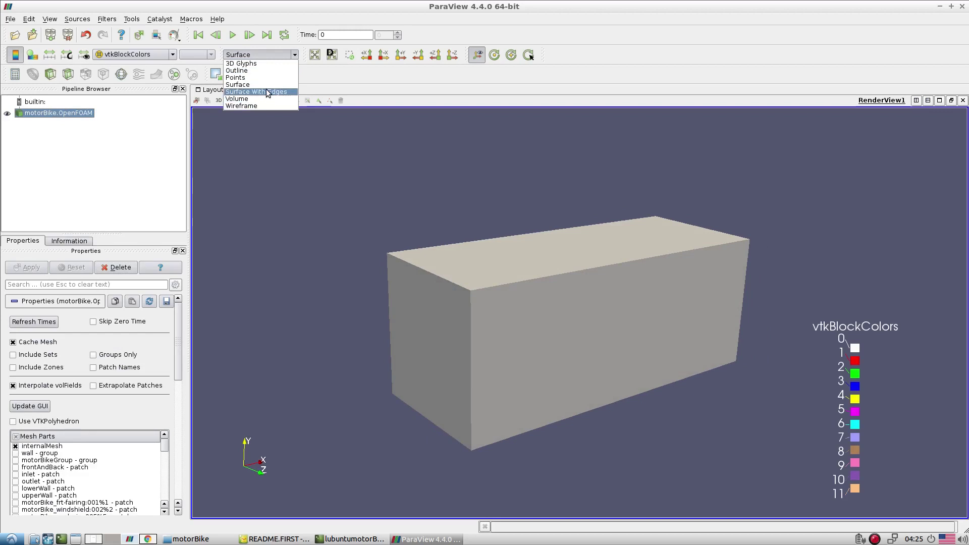
pyautogui.click(249, 104)
# Inspect the wireframe mesh around the motorbike and the refined region behind it, and close ParaView
pyautogui.moveTo(551, 259); pyautogui.dragTo(620, 256)
pyautogui.scroll(10, 621, 256)
pyautogui.moveTo(518, 301); pyautogui.dragTo(634, 350)
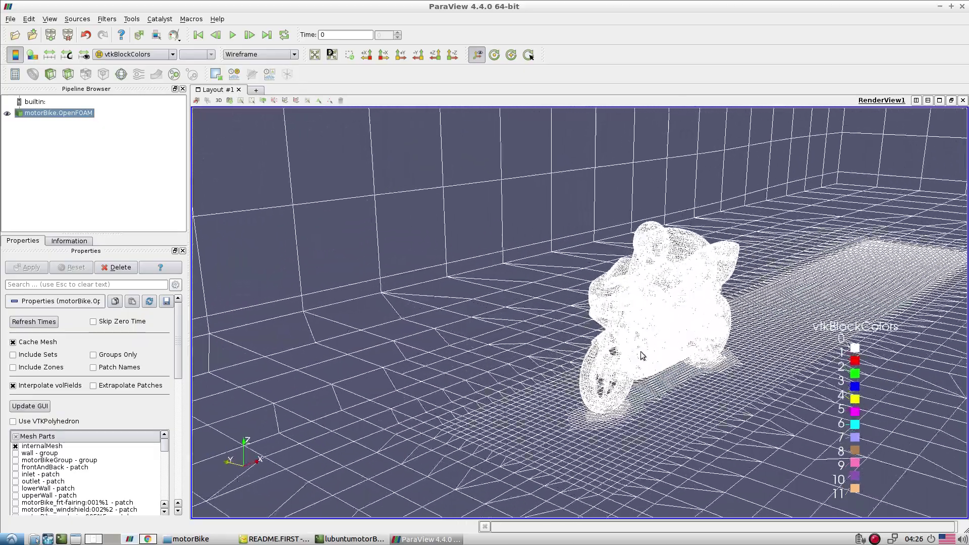
pyautogui.moveTo(554, 408); pyautogui.dragTo(525, 361)
pyautogui.scroll(5, 505, 348)
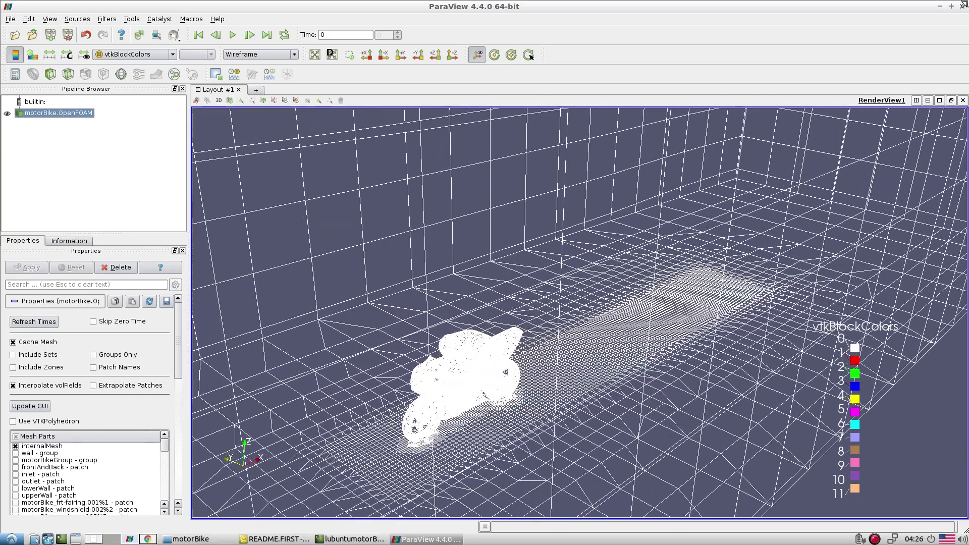
pyautogui.click(963, 5)
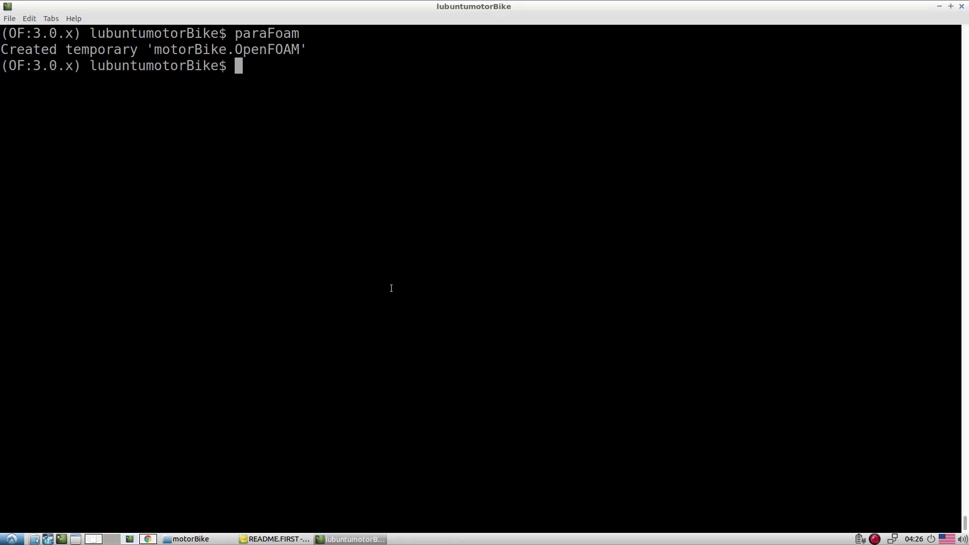
# Run the README's cp -r 0.org 0 command in the terminal and list the case folder with ls
pyautogui.click(275, 539)
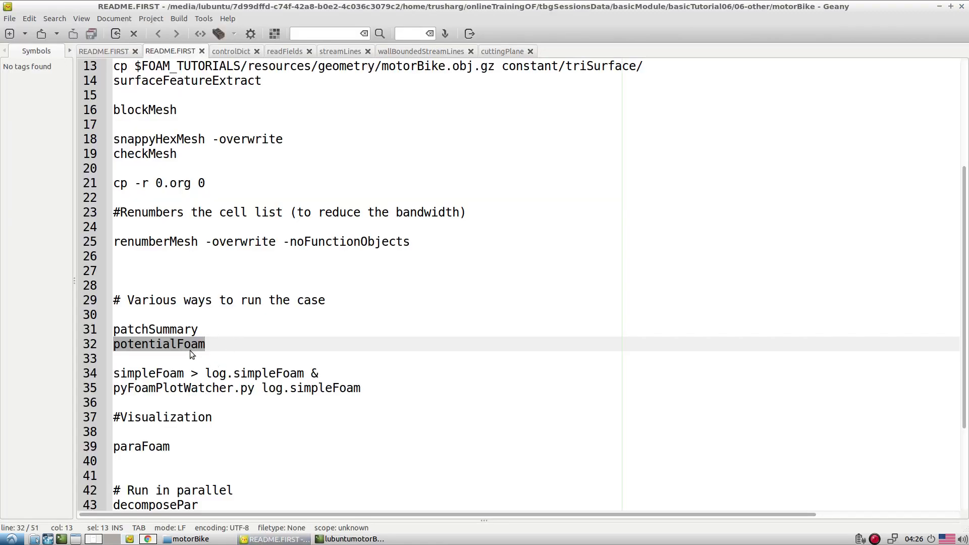
pyautogui.tripleClick(127, 184)
pyautogui.hotkey('ctrl', 'c')
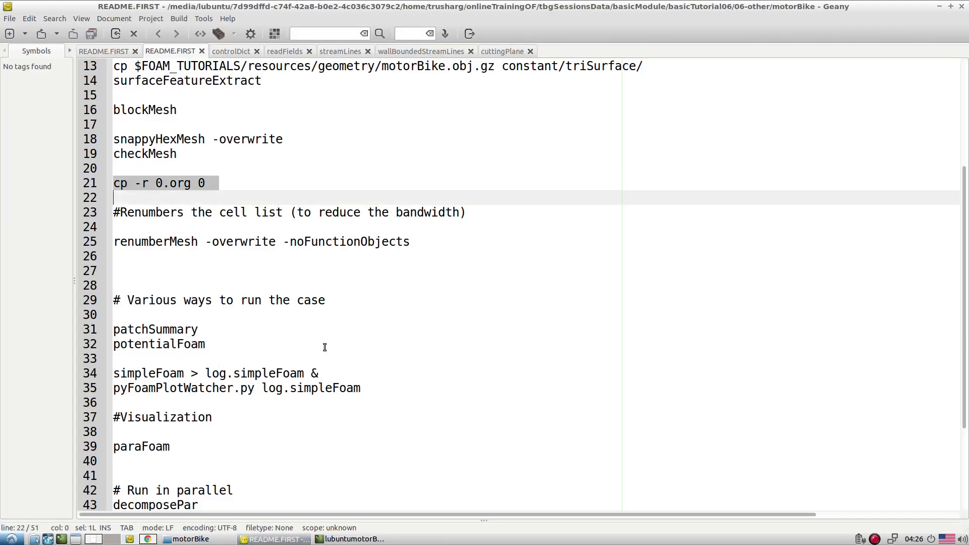
pyautogui.click(313, 539)
pyautogui.middleClick(549, 386)
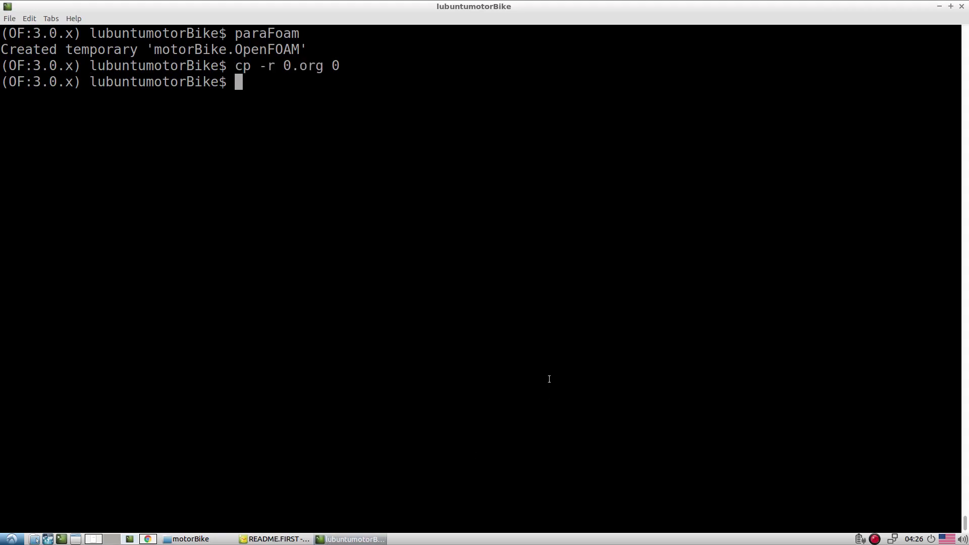
pyautogui.write('ls')
pyautogui.press('Return')
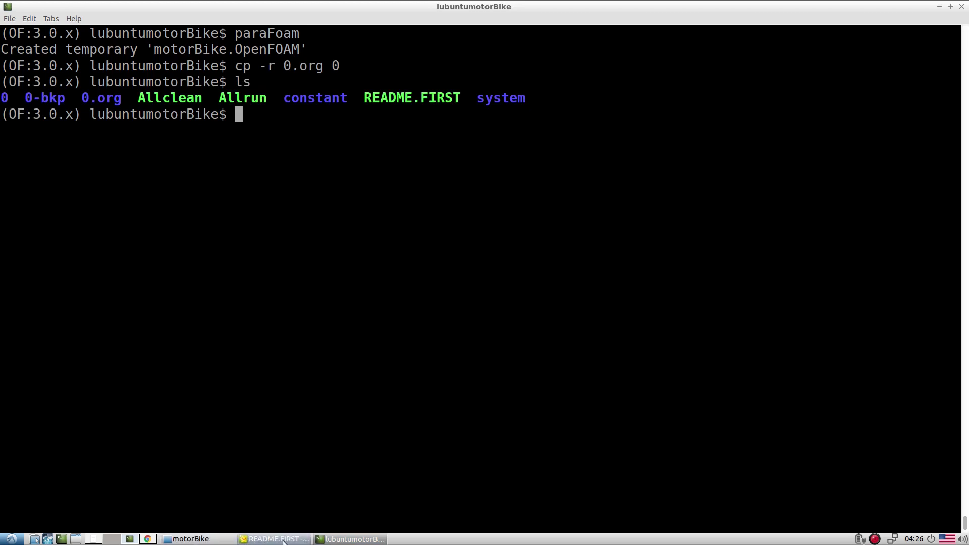
# Run the README's patchSummary command in the terminal and review the boundary conditions of each patch
pyautogui.click(242, 539)
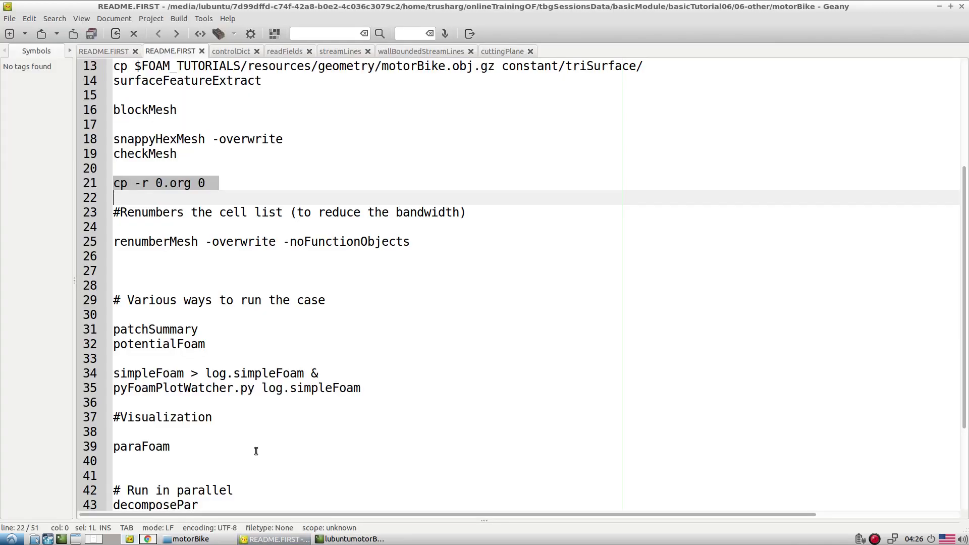
pyautogui.doubleClick(160, 330)
pyautogui.click(351, 539)
pyautogui.middleClick(451, 373)
pyautogui.press('Return')
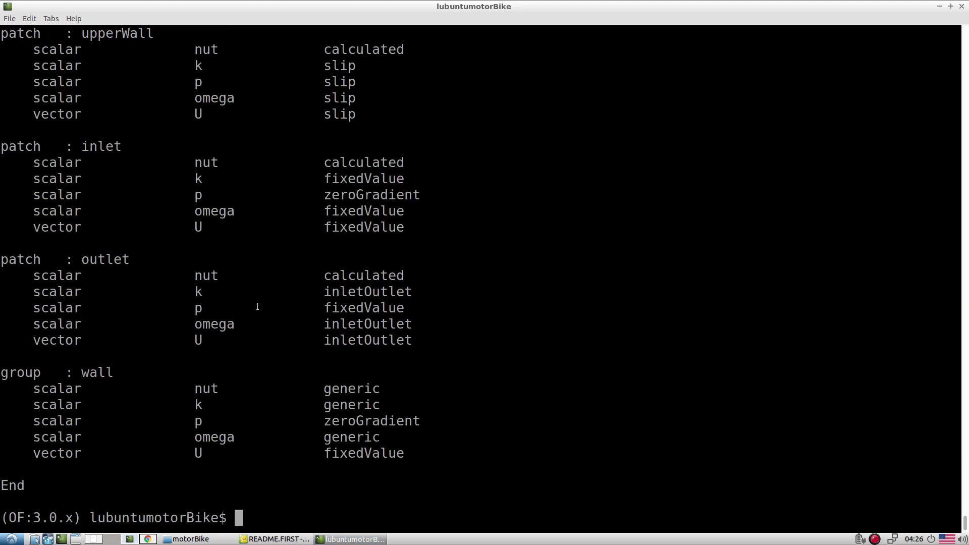
pyautogui.scroll(8, 257, 307)
pyautogui.scroll(-8, 258, 306)
# Run the README's potentialFoam command in the terminal and return to the README.FIRST file
pyautogui.click(293, 539)
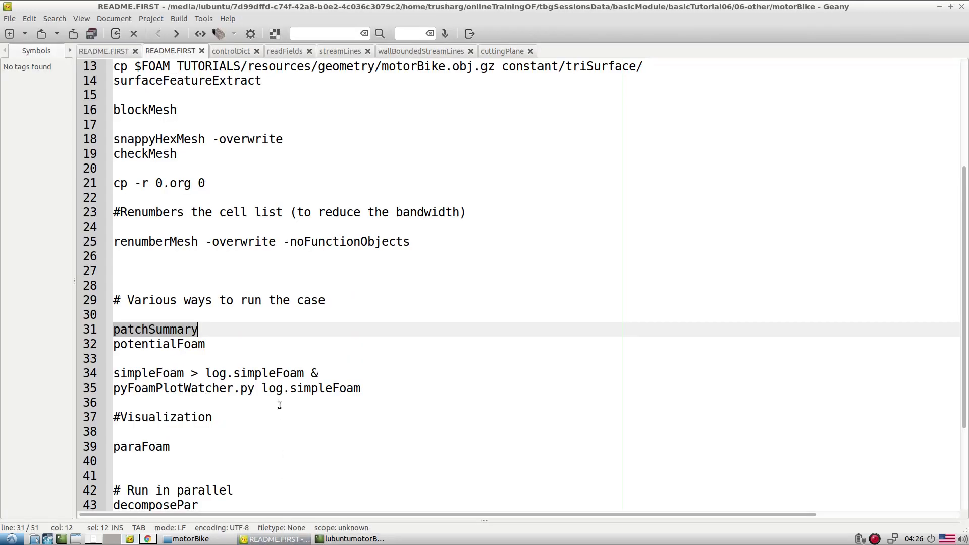
pyautogui.doubleClick(175, 344)
pyautogui.hotkey('alt', 'Tab')
pyautogui.middleClick(468, 457)
pyautogui.press('Return')
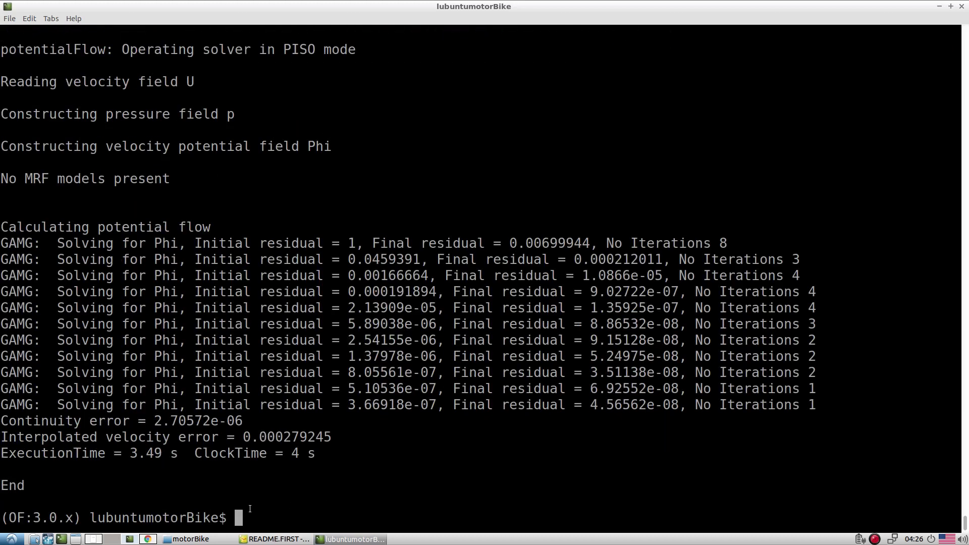
pyautogui.click(220, 539)
pyautogui.click(301, 542)
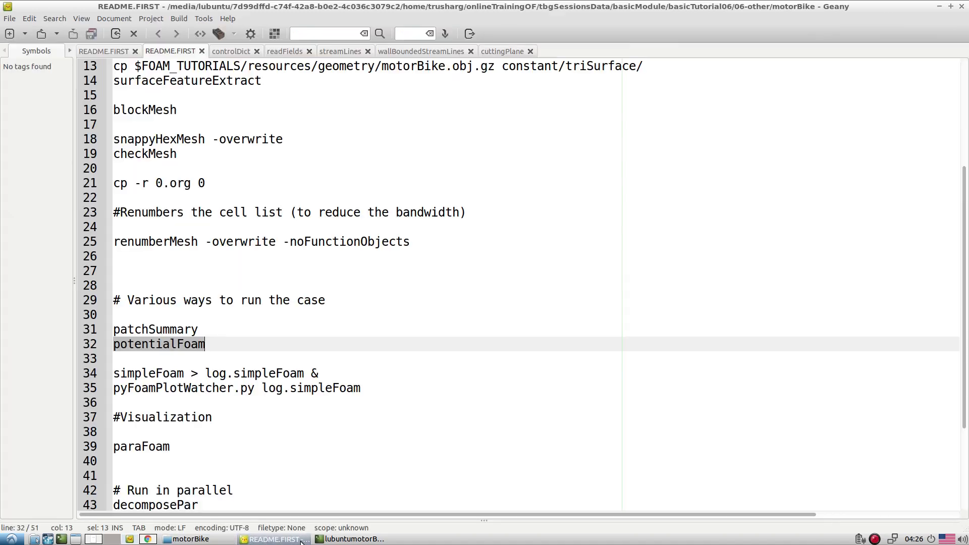
# Run the README's simpleFoam > log.simpleFoam & command in the terminal
pyautogui.tripleClick(168, 376)
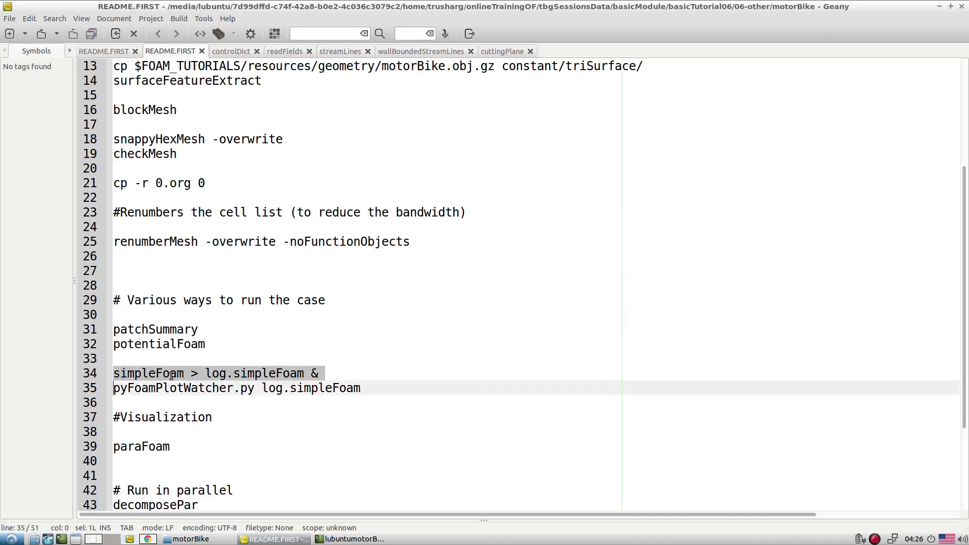
pyautogui.click(351, 539)
pyautogui.middleClick(514, 444)
# Follow the solver output with tailf log.simpleFoam, and stop following it after checking the first iterations
pyautogui.write('tailf')
pyautogui.press('BackSpace')
pyautogui.press('BackSpace')
pyautogui.press('BackSpace')
pyautogui.press('BackSpace')
pyautogui.press('BackSpace')
pyautogui.press('BackSpace')
pyautogui.write('tailf lo')
pyautogui.press('Tab')
pyautogui.press('Return')
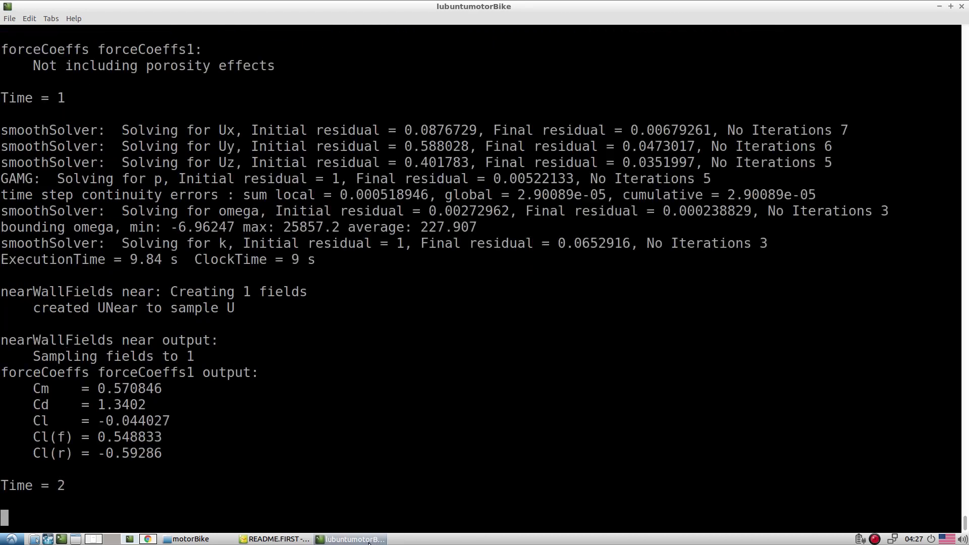
pyautogui.hotkey('ctrl', 'c')
# Open controlDict from the case's system folder and check the writeInterval setting
pyautogui.click(216, 540)
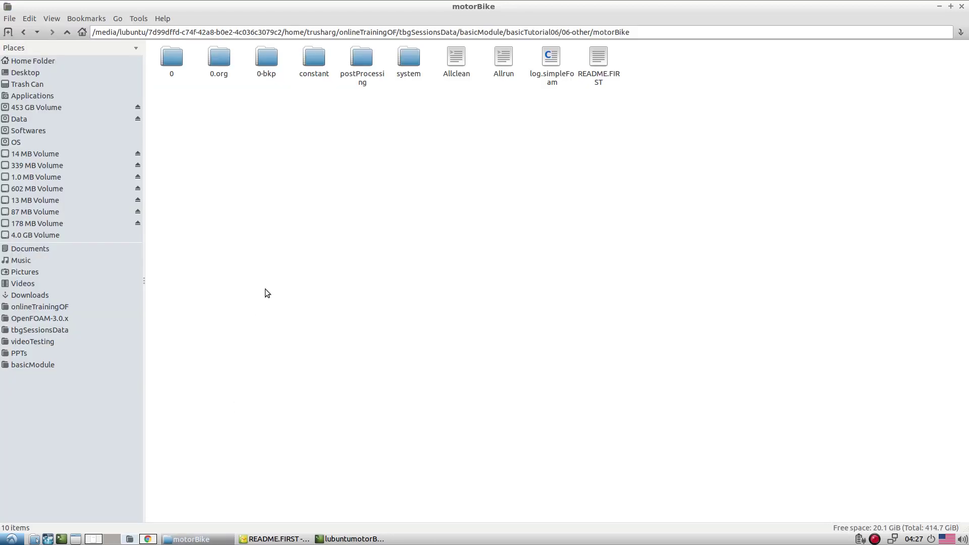
pyautogui.doubleClick(412, 64)
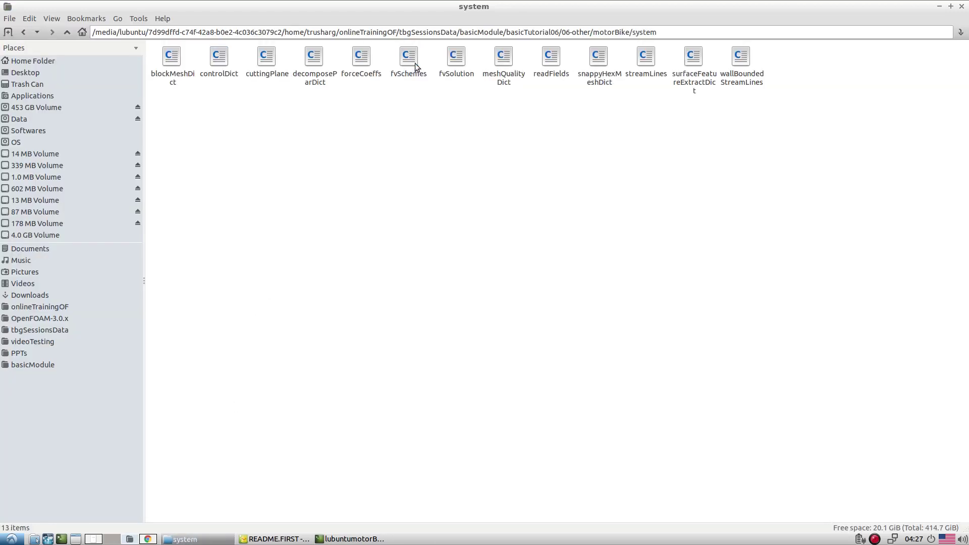
pyautogui.click(222, 71)
pyautogui.rightClick(223, 70)
pyautogui.click(238, 105)
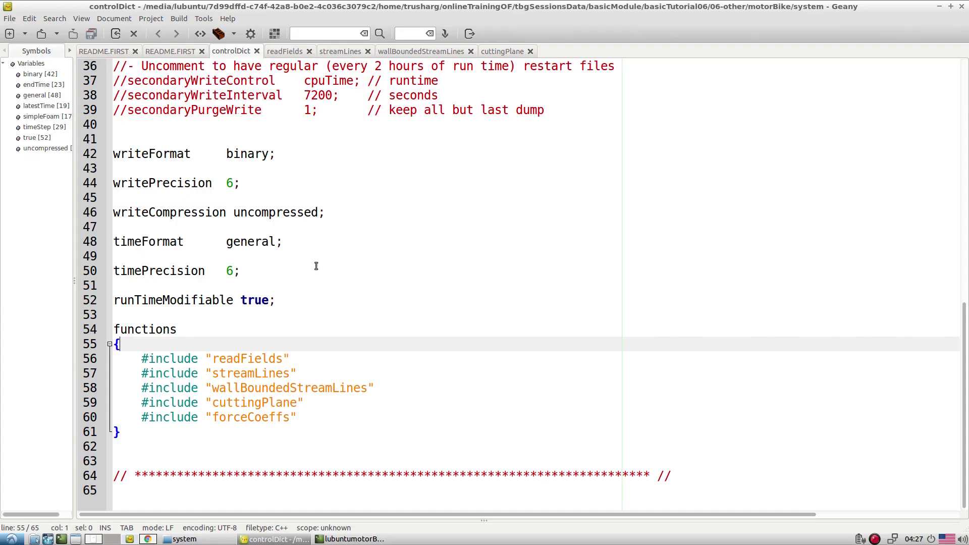
pyautogui.scroll(9, 317, 258)
pyautogui.scroll(-1, 317, 251)
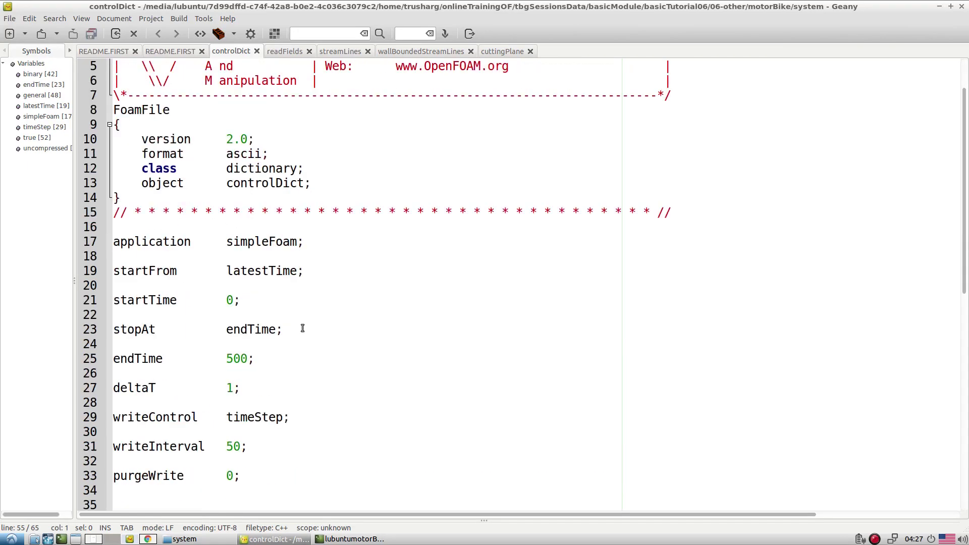
pyautogui.doubleClick(230, 446)
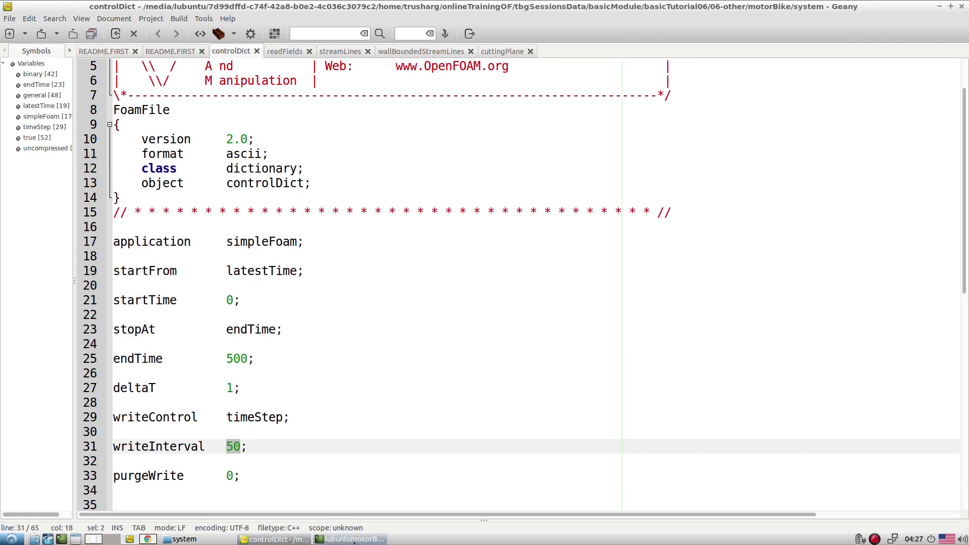
# List the case folder with ls, check solver progress with tailf log.simpleFoam, and stop following the log
pyautogui.hotkey('alt', 'Tab')
pyautogui.write('ls')
pyautogui.press('Return')
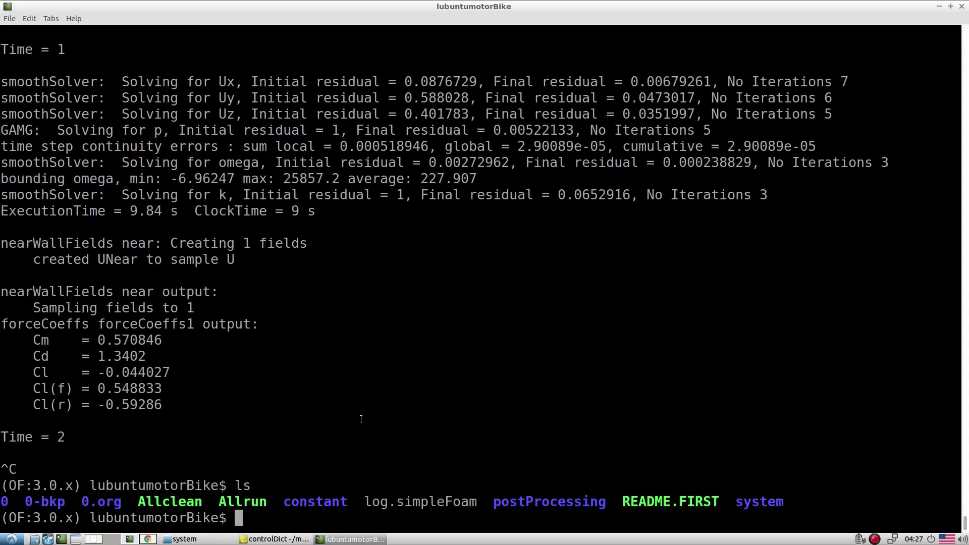
pyautogui.write('tailf log.simpleFoam')
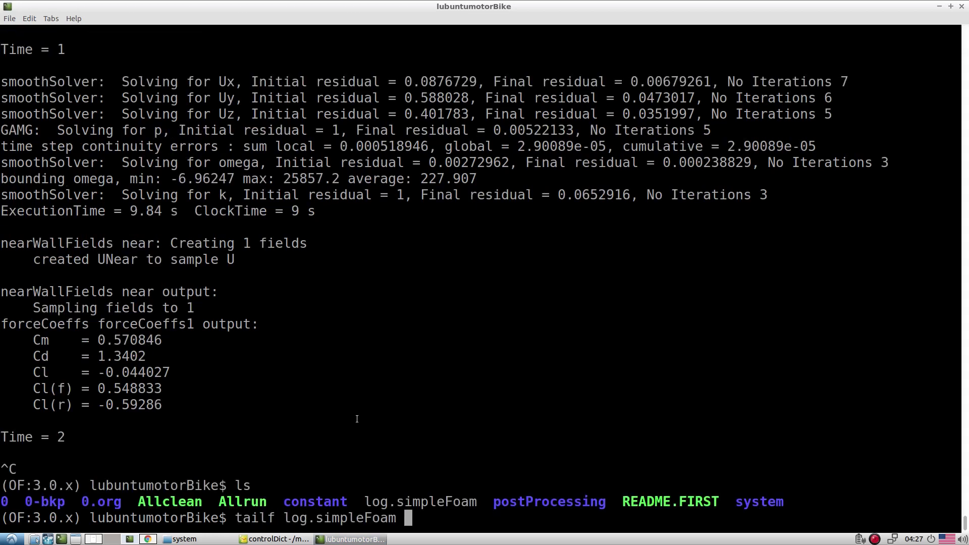
pyautogui.press('Return')
pyautogui.hotkey('ctrl', 'c')
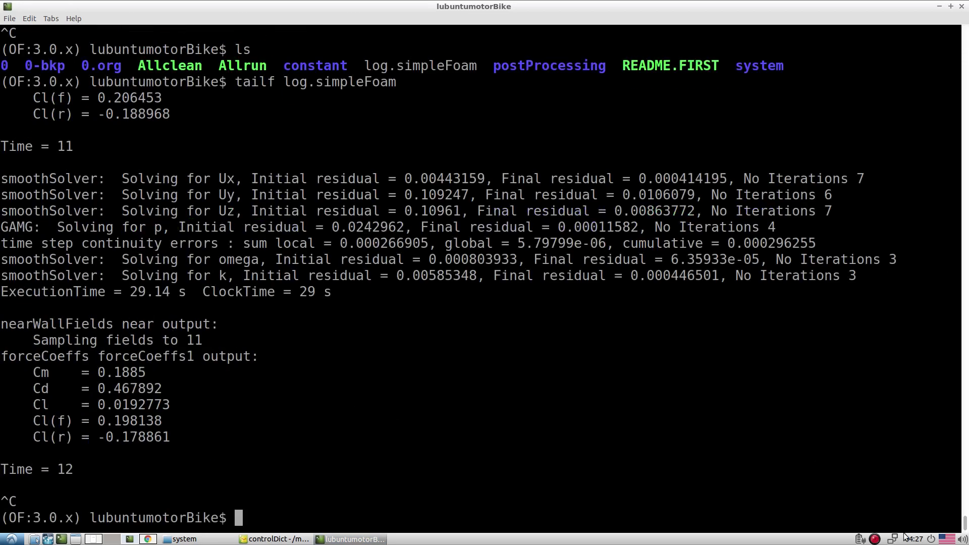
pyautogui.click(882, 538)
pyautogui.click(905, 510)
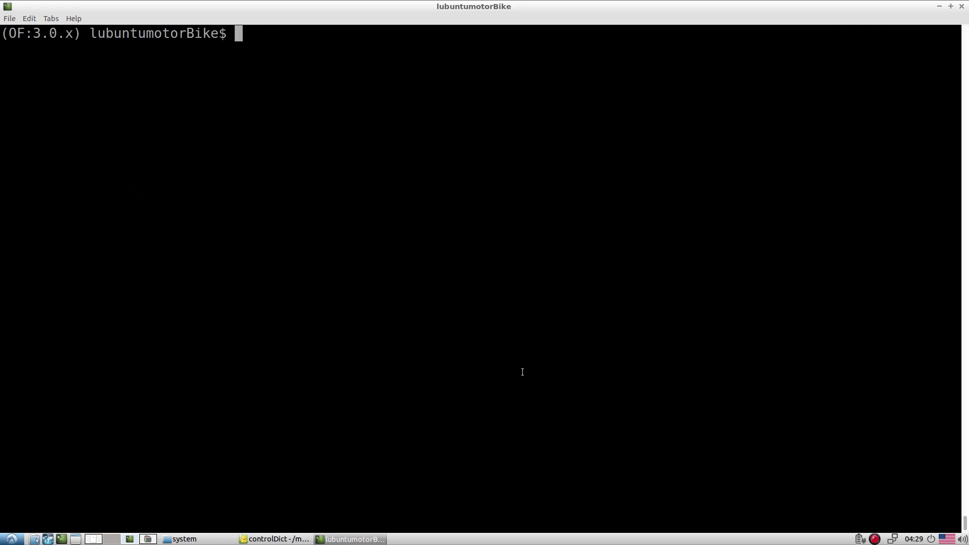
# List the case folder with ls and review the field files in the 50 time directory in the file manager
pyautogui.write('ls')
pyautogui.press('Return')
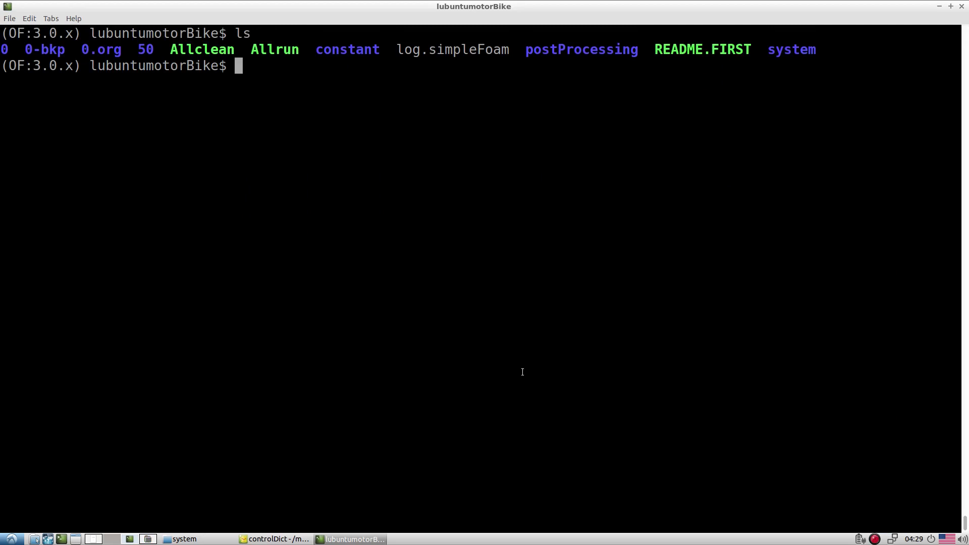
pyautogui.hotkey('alt', 'Tab')
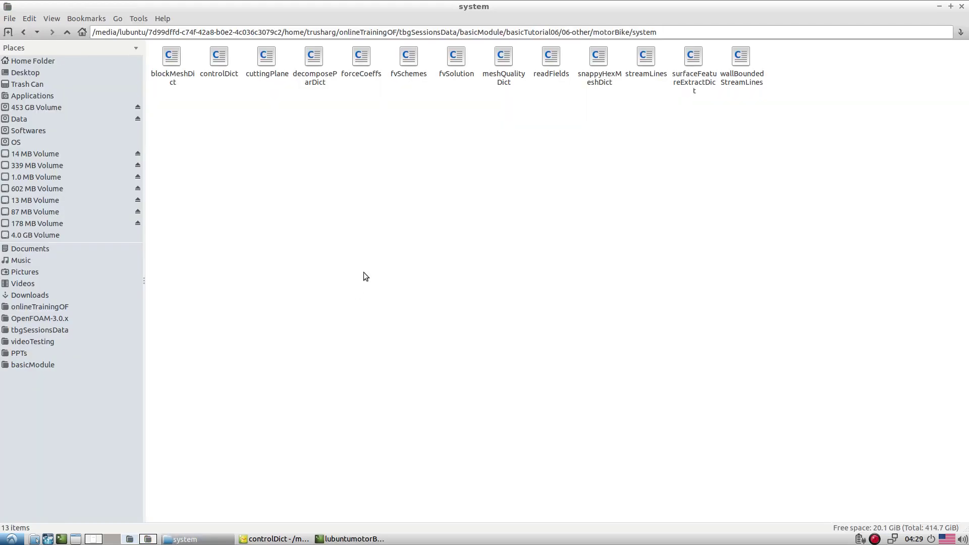
pyautogui.click(67, 33)
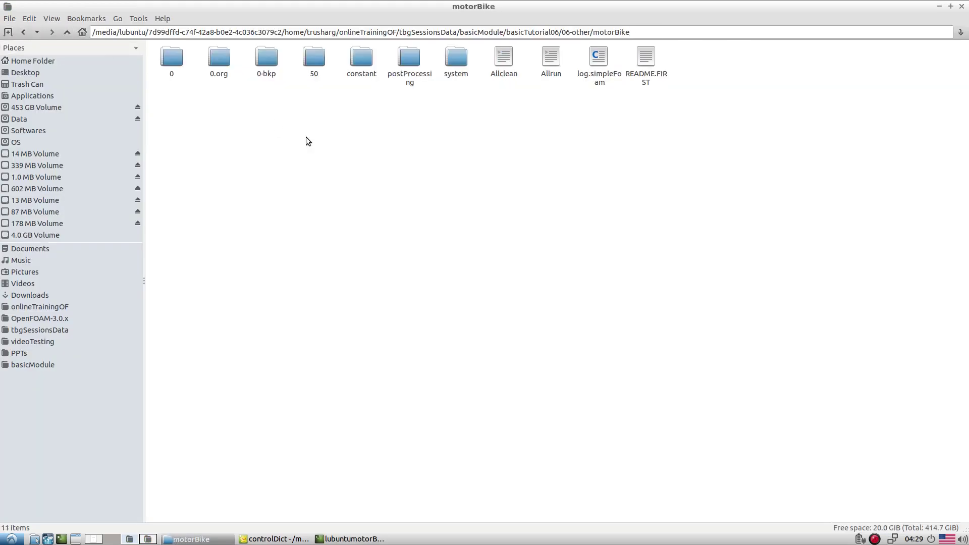
pyautogui.doubleClick(316, 73)
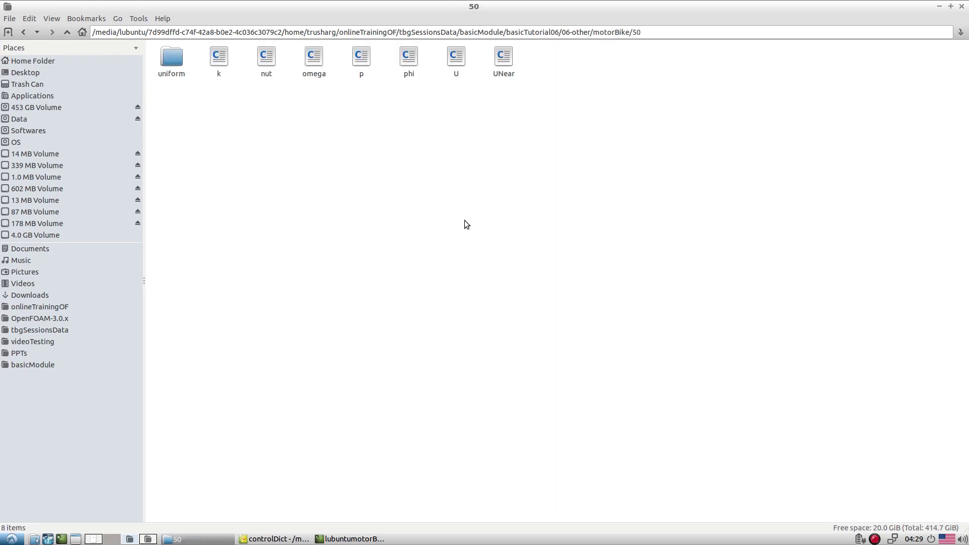
pyautogui.moveTo(515, 100); pyautogui.dragTo(220, 65)
pyautogui.click(410, 204)
pyautogui.click(69, 33)
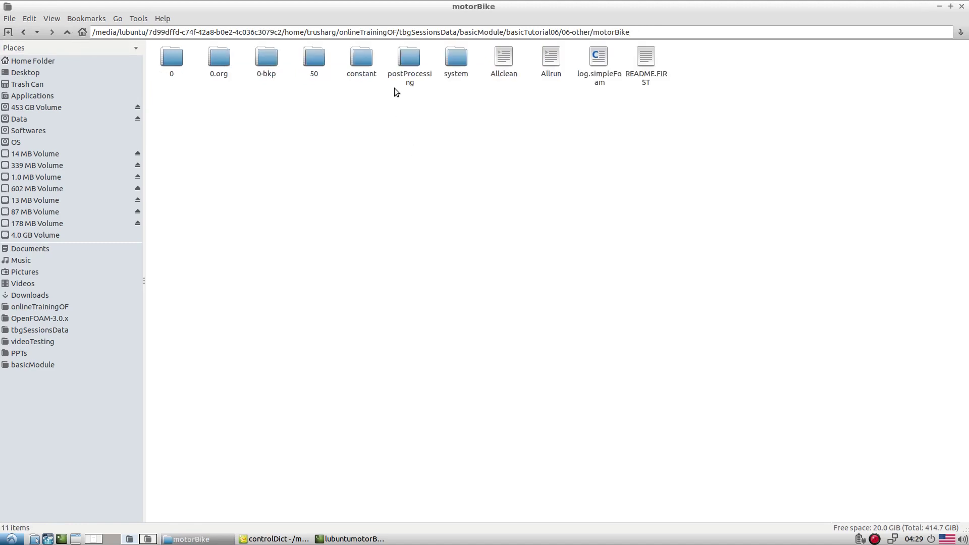
# Review the sets and cuttingPlane result folders inside the case's postProcessing directory
pyautogui.doubleClick(415, 83)
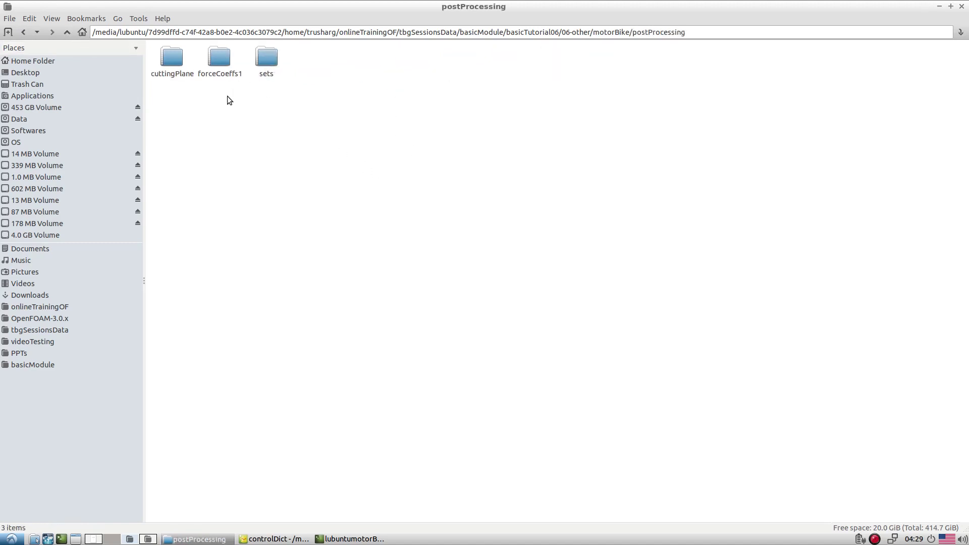
pyautogui.doubleClick(266, 60)
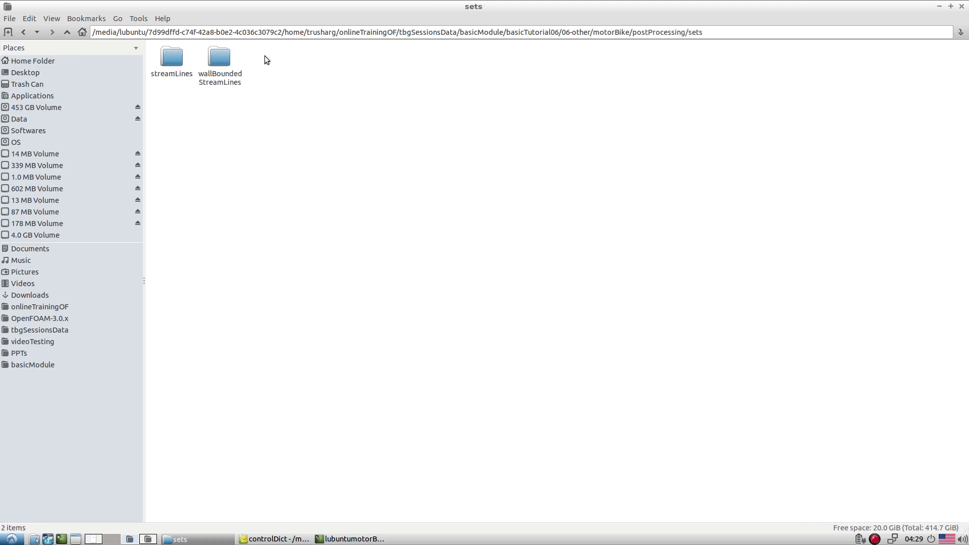
pyautogui.click(170, 73)
pyautogui.click(238, 74)
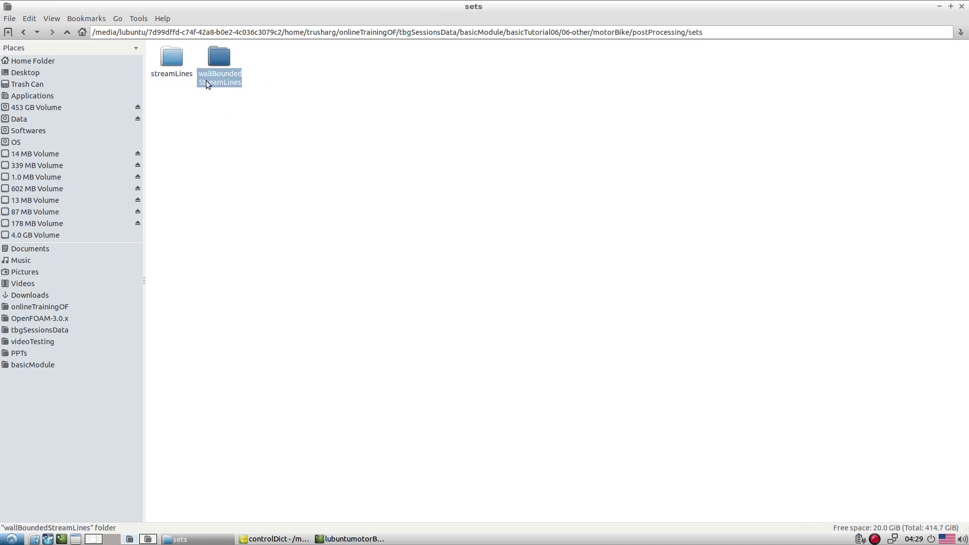
pyautogui.click(69, 31)
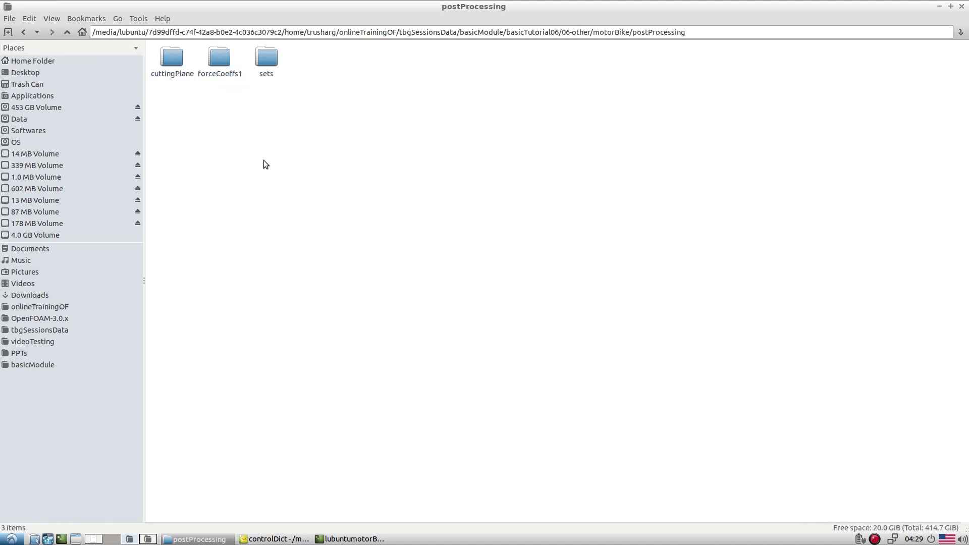
pyautogui.doubleClick(173, 71)
pyautogui.click(68, 32)
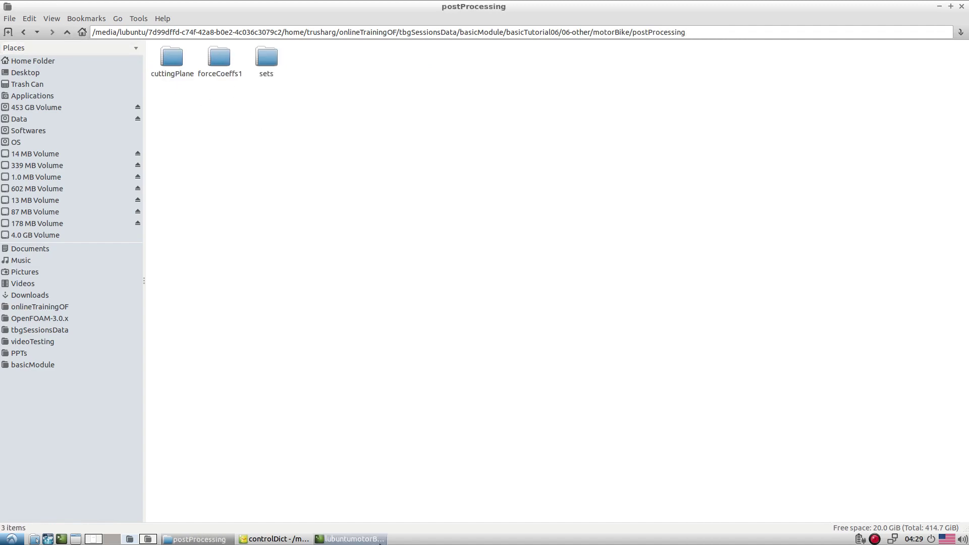
# Launch paraFoam from the terminal and load the motorBike.OpenFOAM case with its internal mesh in ParaView
pyautogui.click(353, 539)
pyautogui.write('paraFoam')
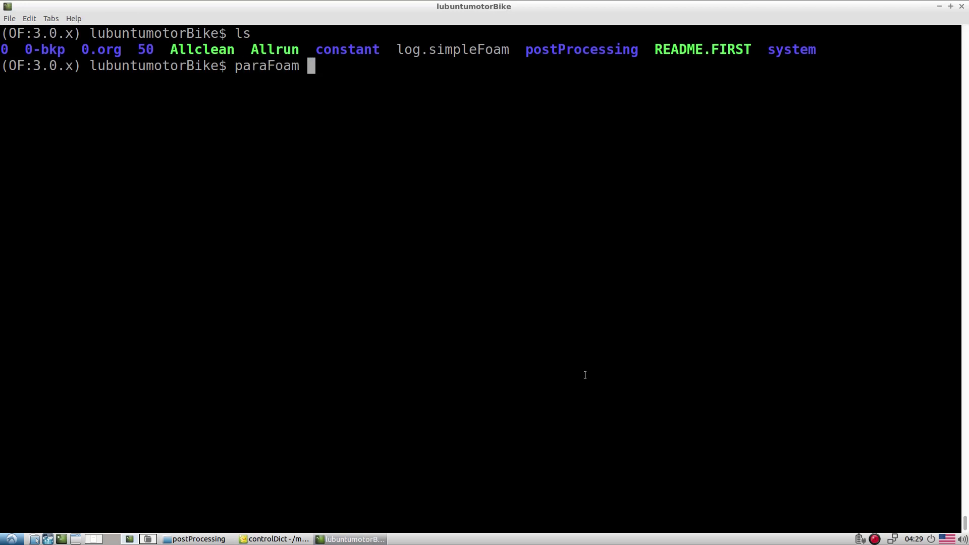
pyautogui.press('Return')
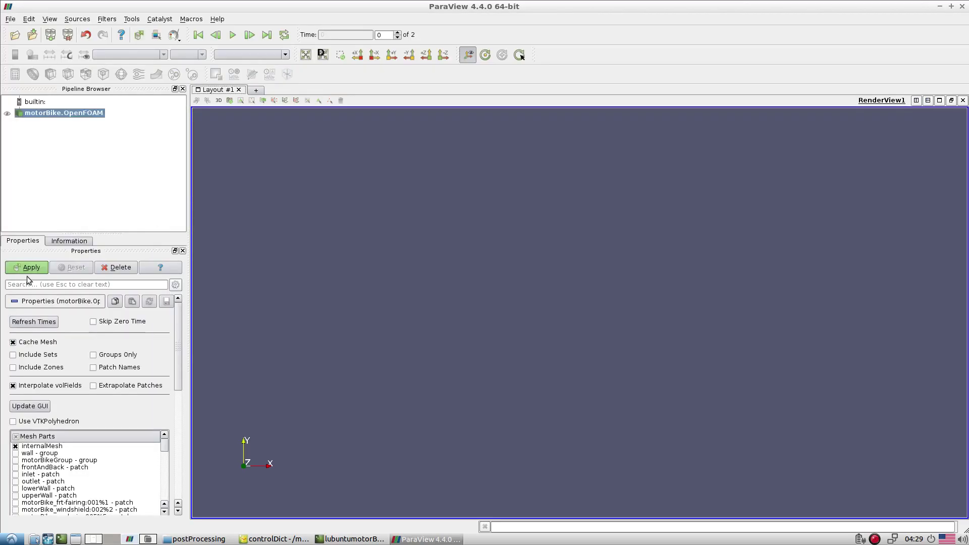
pyautogui.click(27, 267)
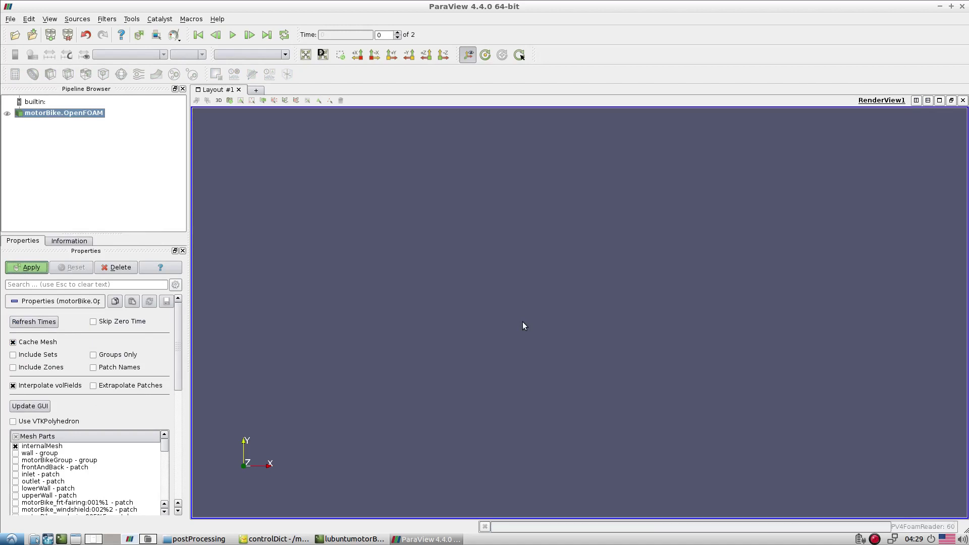
pyautogui.moveTo(520, 316); pyautogui.dragTo(566, 342)
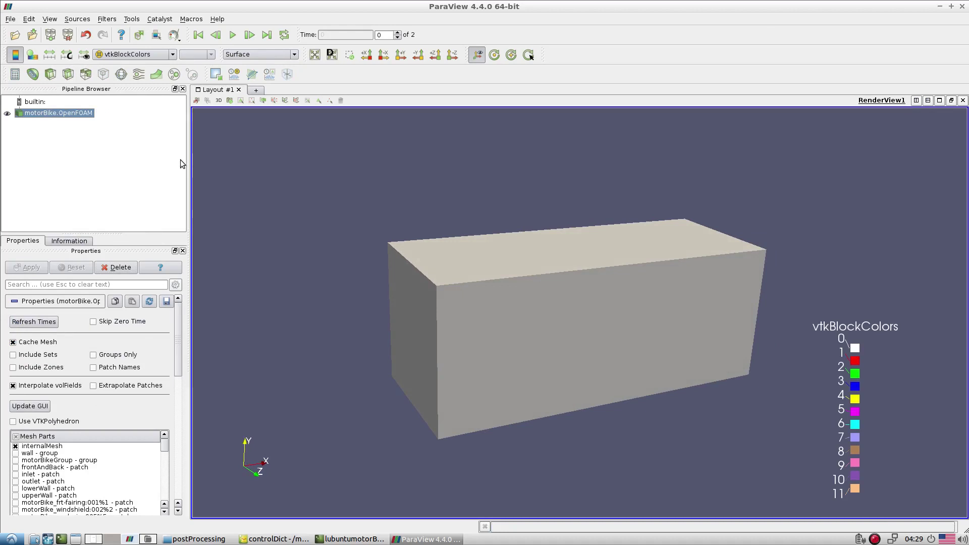
# Load U_yNormal.vtk from the cuttingPlane results in the postProcessing folder
pyautogui.click(15, 35)
pyautogui.doubleClick(355, 249)
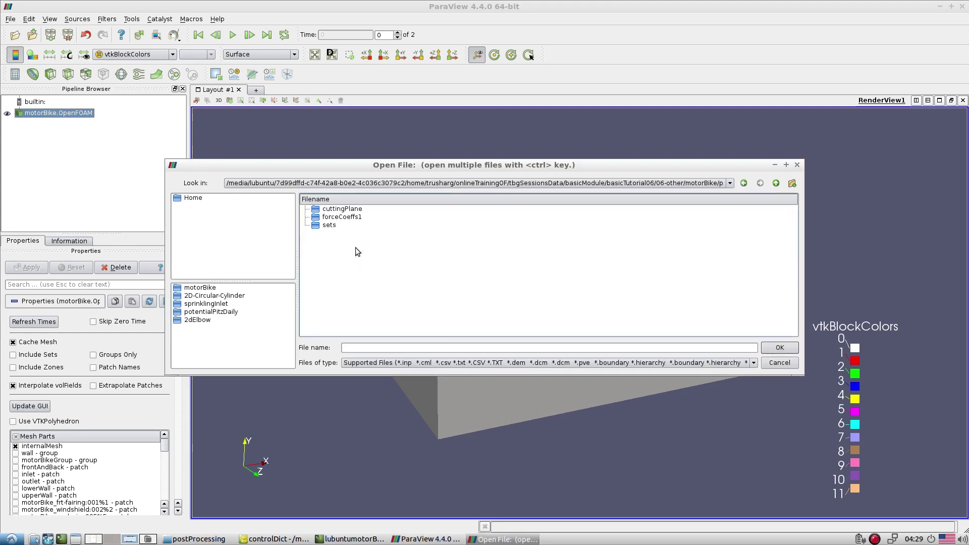
pyautogui.doubleClick(342, 210)
pyautogui.click(325, 210)
pyautogui.doubleClick(325, 210)
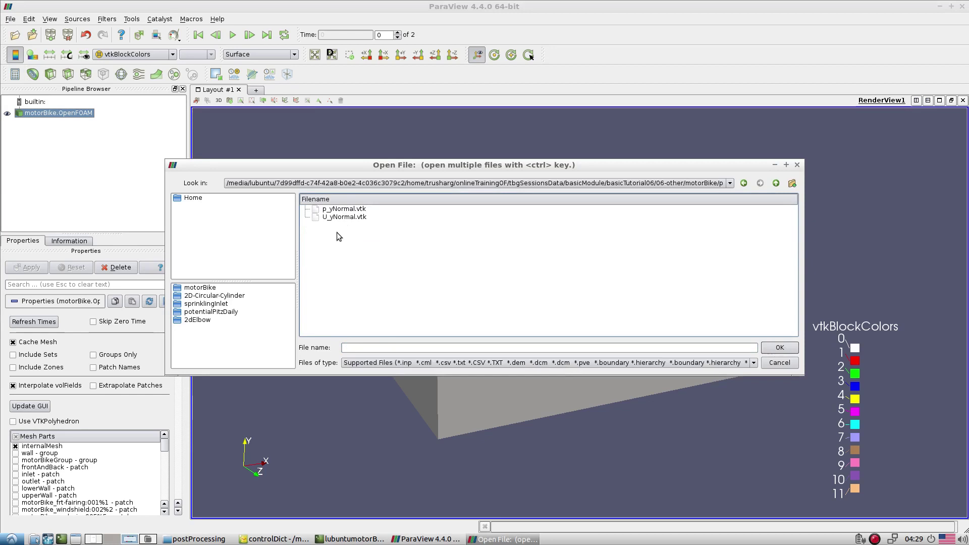
pyautogui.click(353, 218)
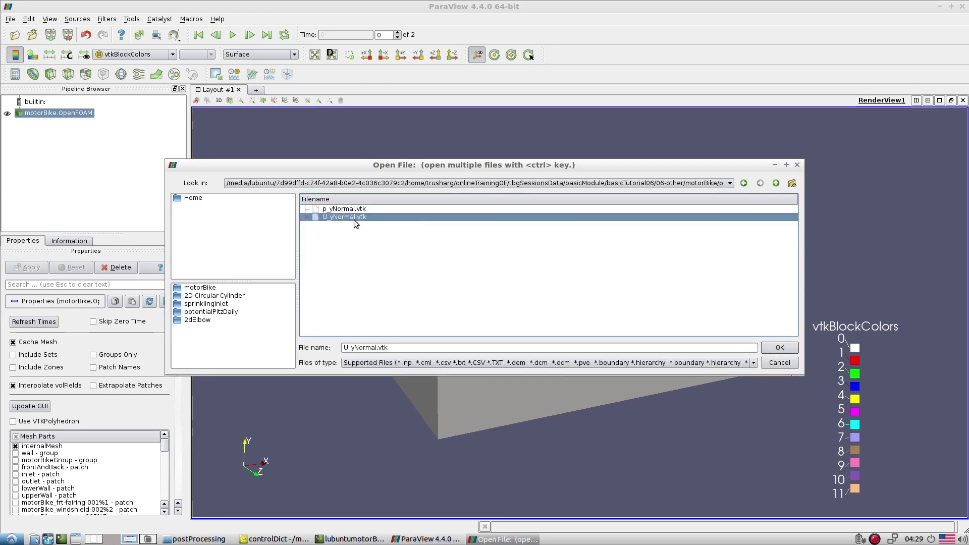
pyautogui.click(776, 348)
pyautogui.click(34, 268)
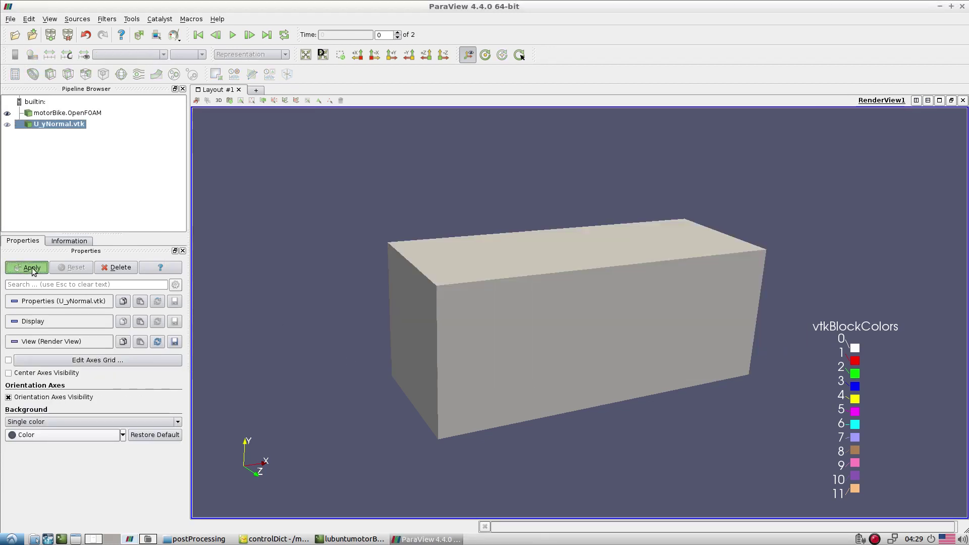
# Hide the motorBike.OpenFOAM mesh and colour the U_yNormal.vtk slice by U magnitude
pyautogui.click(8, 113)
pyautogui.moveTo(577, 330); pyautogui.dragTo(196, 63)
pyautogui.click(162, 54)
pyautogui.click(129, 76)
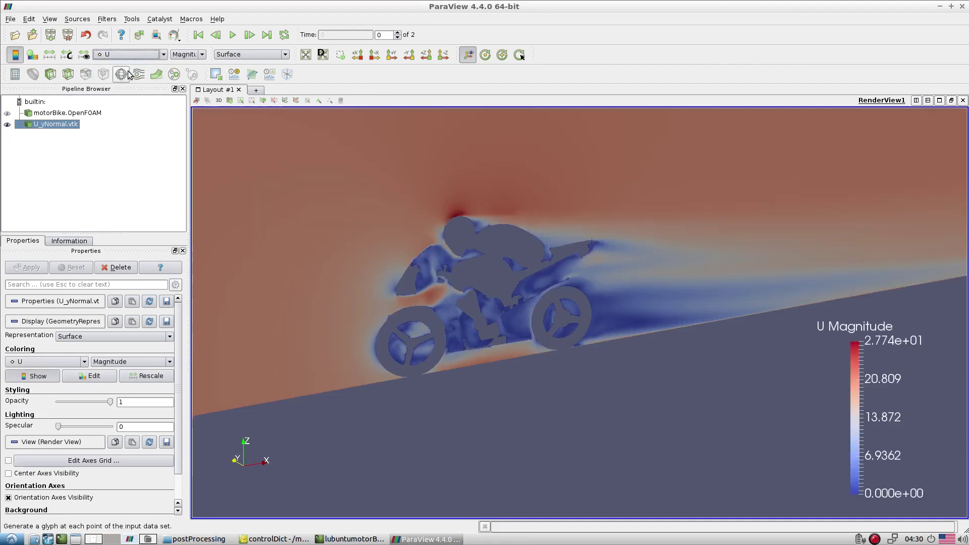
# View the X and Y components of U on the cutting plane and return the colouring to Magnitude
pyautogui.click(188, 54)
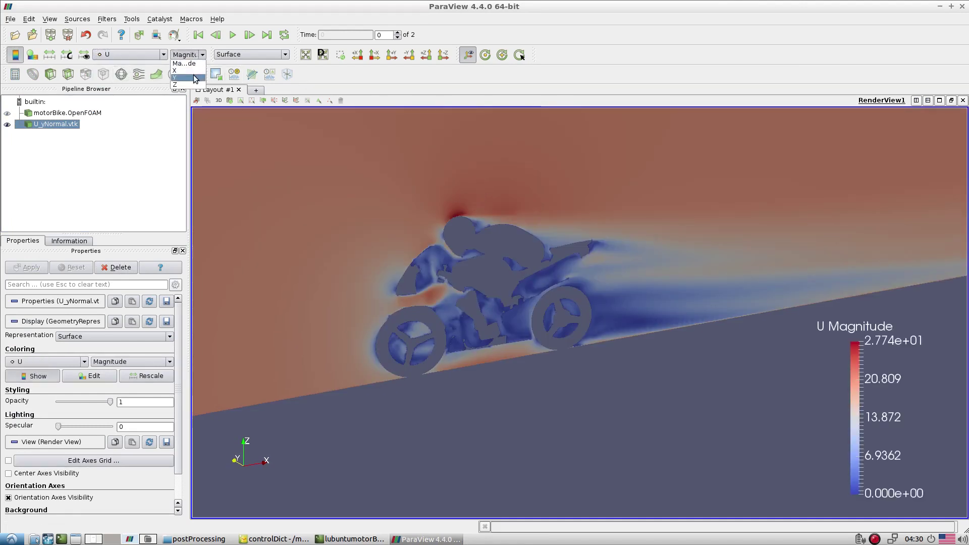
pyautogui.click(199, 71)
pyautogui.click(188, 54)
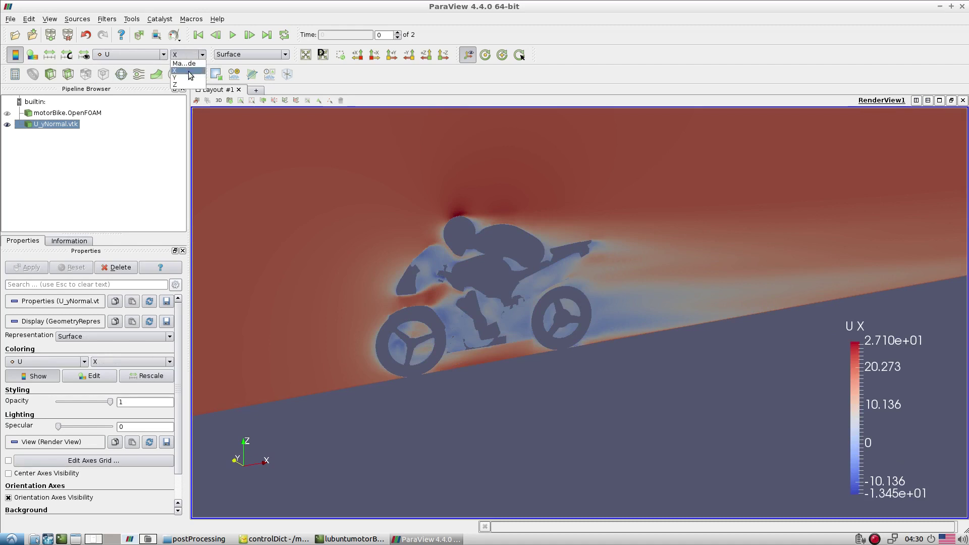
pyautogui.click(187, 72)
pyautogui.click(127, 57)
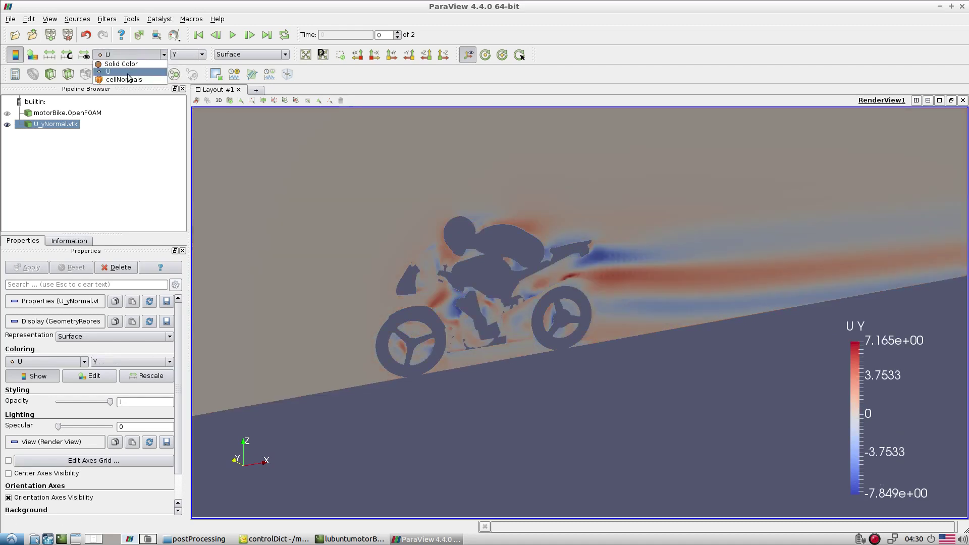
pyautogui.click(128, 72)
pyautogui.scroll(-5, 543, 241)
pyautogui.scroll(2, 544, 241)
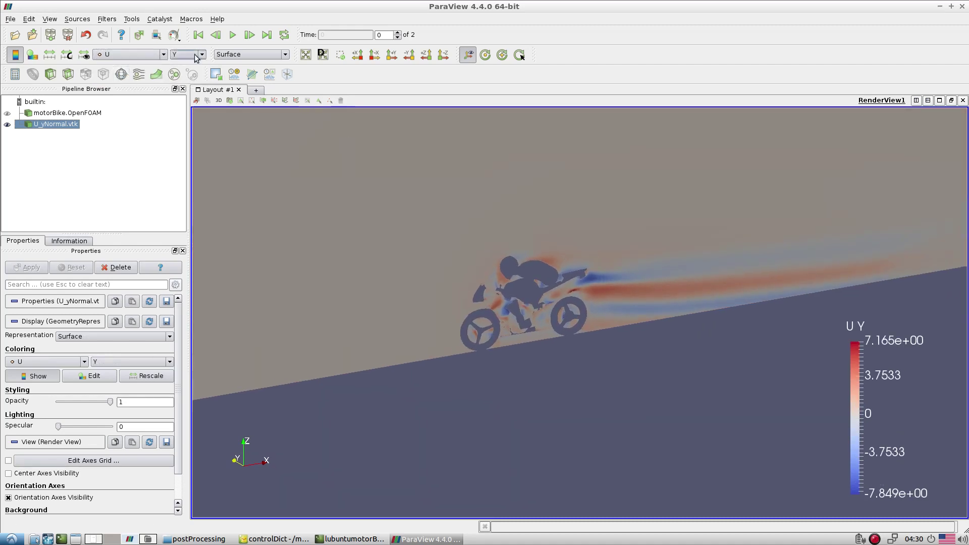
pyautogui.click(188, 54)
pyautogui.click(192, 66)
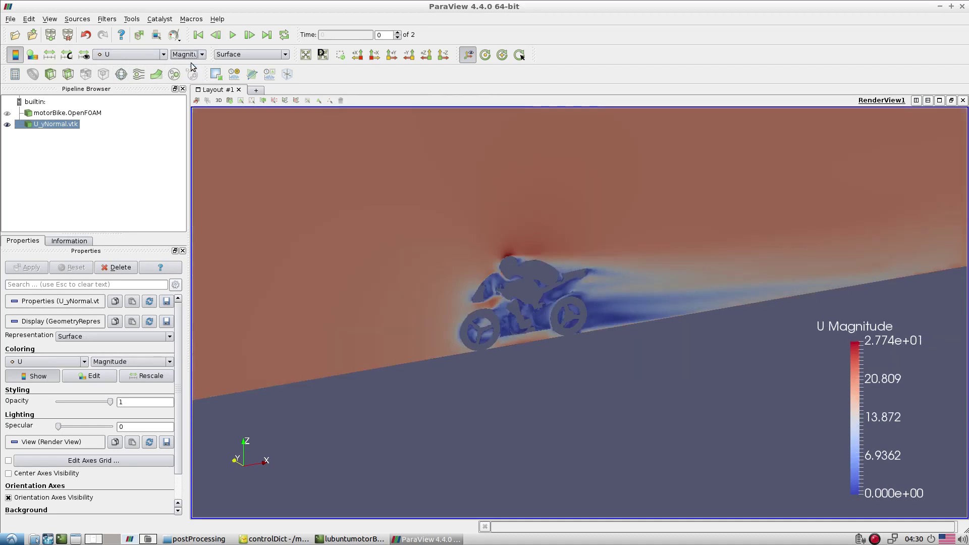
# Examine the velocity magnitude around the motorbike on the U_yNormal.vtk slice, from the full plane down to the bike and its wake
pyautogui.scroll(5, 576, 214)
pyautogui.moveTo(592, 275); pyautogui.dragTo(663, 319)
pyautogui.scroll(-8, 493, 344)
pyautogui.moveTo(493, 344)
pyautogui.mouseDown()
pyautogui.moveTo(563, 344)
pyautogui.moveTo(598, 356)
pyautogui.moveTo(477, 356)
pyautogui.moveTo(482, 350)
pyautogui.mouseUp()
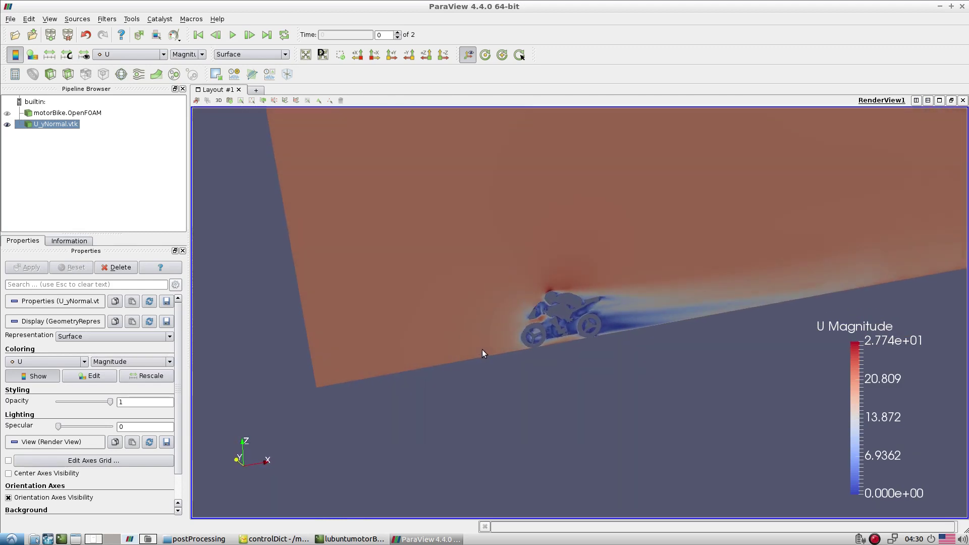
pyautogui.moveTo(483, 349); pyautogui.dragTo(599, 330)
pyautogui.moveTo(658, 327); pyautogui.dragTo(565, 351)
pyautogui.scroll(7, 455, 245)
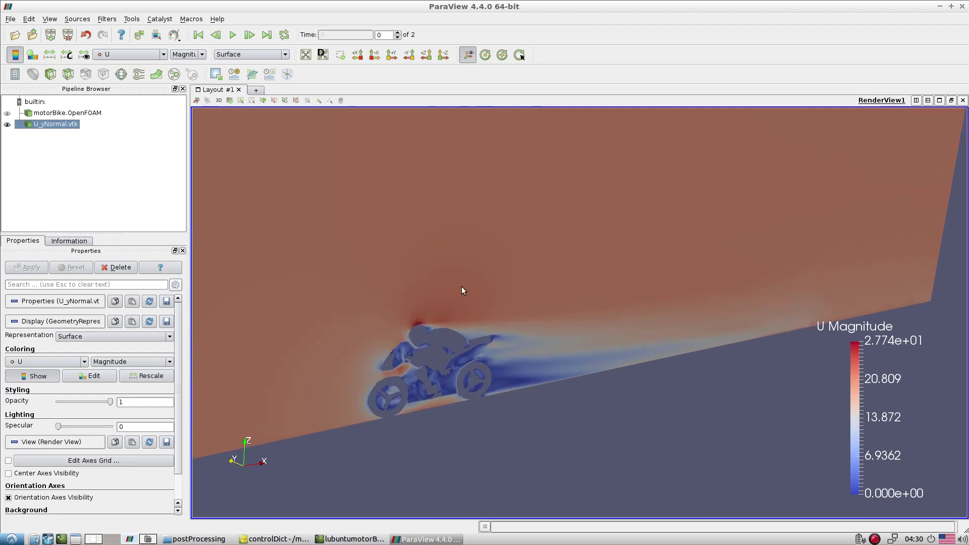
pyautogui.moveTo(463, 314); pyautogui.dragTo(537, 285)
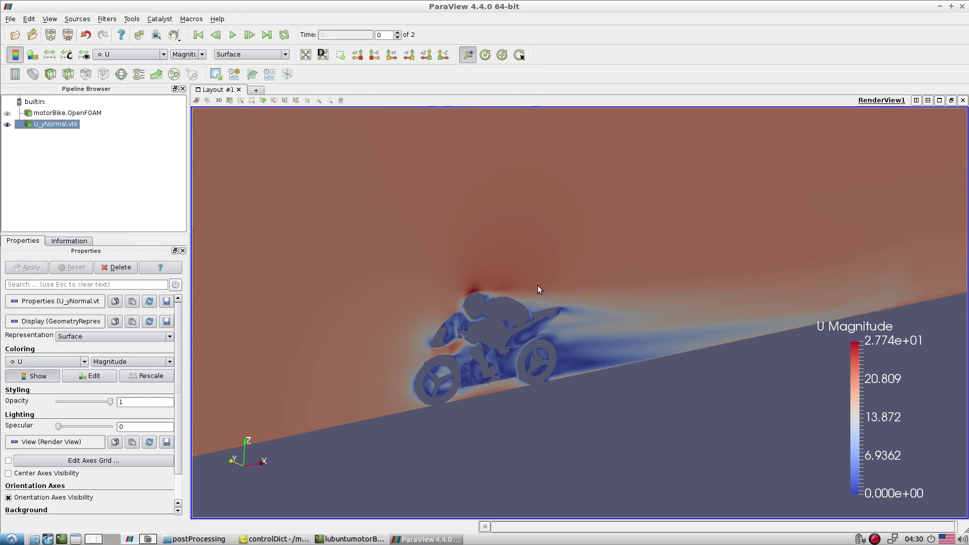
pyautogui.click(81, 113)
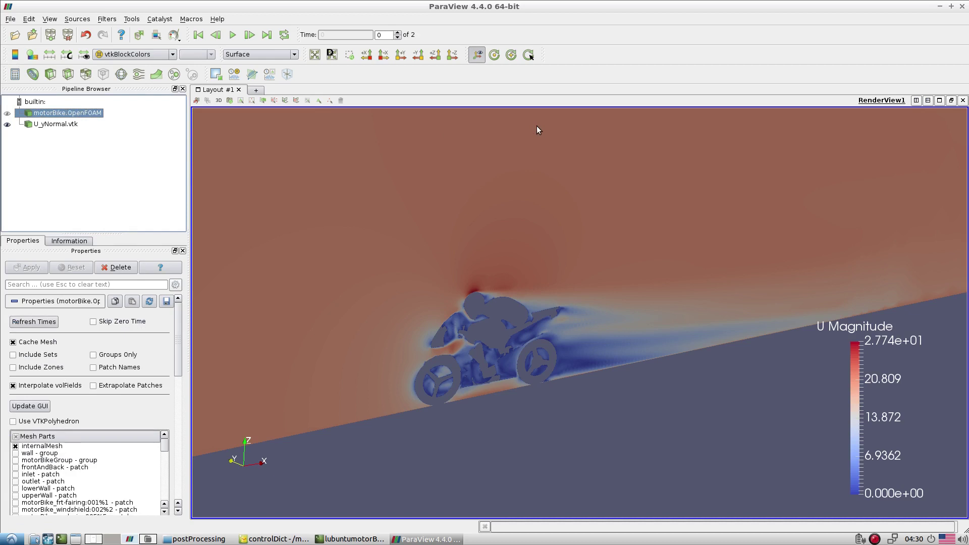
pyautogui.moveTo(541, 304); pyautogui.dragTo(556, 298)
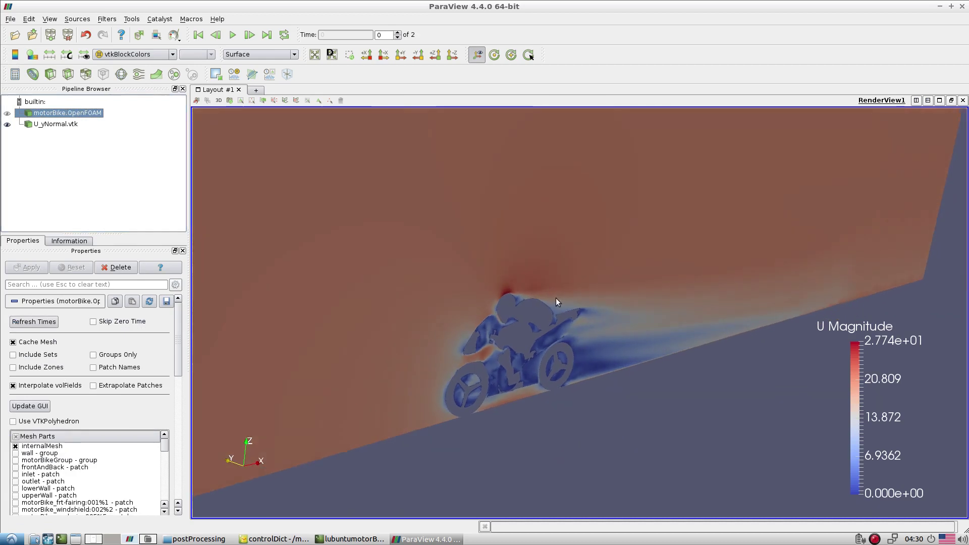
# Add a Stream Tracer to the U_yNormal.vtk slice with the seed type set to High Resolution Line Source
pyautogui.click(71, 125)
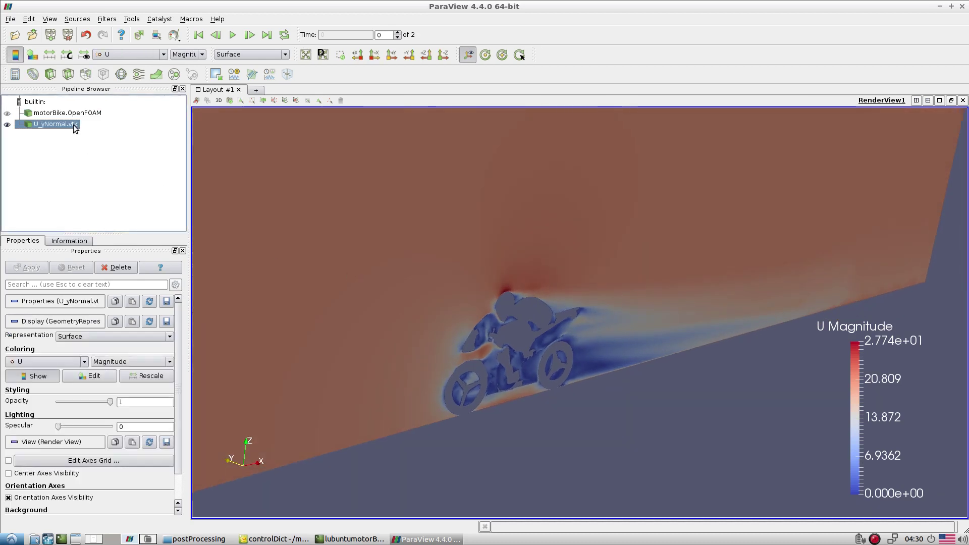
pyautogui.moveTo(537, 278); pyautogui.dragTo(515, 242)
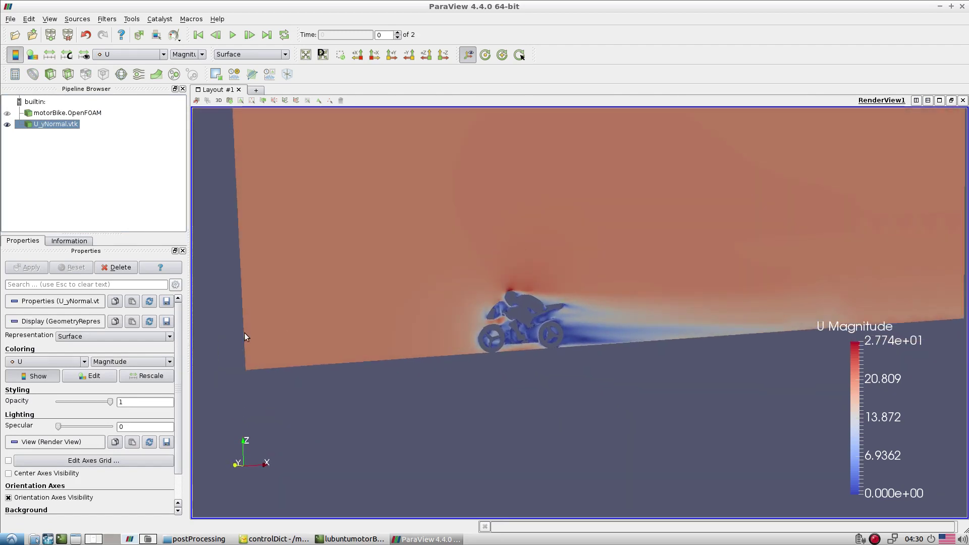
pyautogui.click(136, 77)
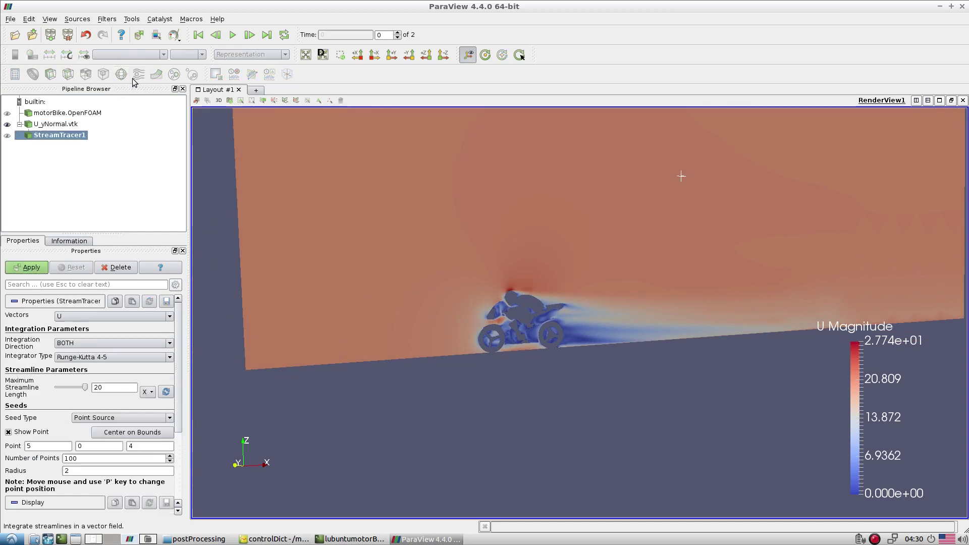
pyautogui.click(122, 417)
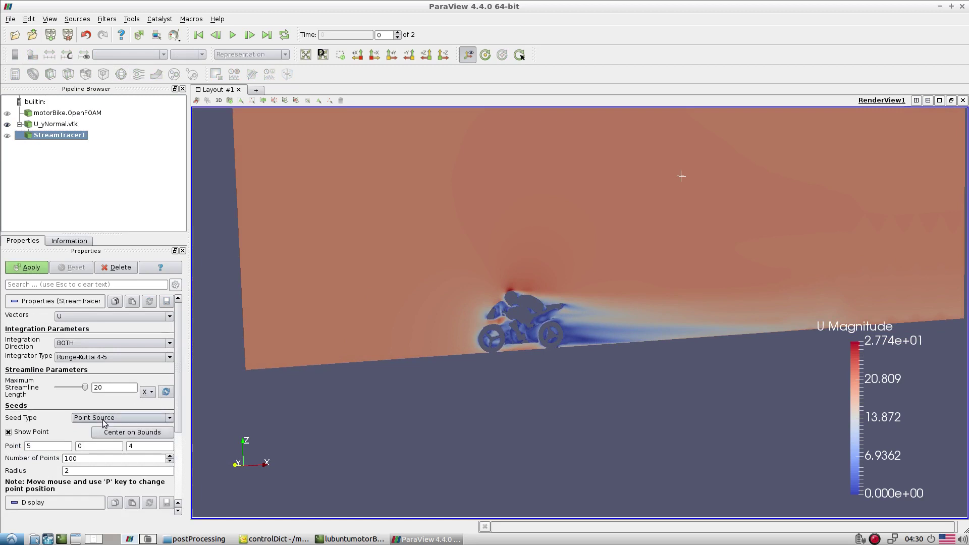
pyautogui.click(104, 434)
pyautogui.click(109, 499)
pyautogui.click(105, 485)
pyautogui.click(101, 512)
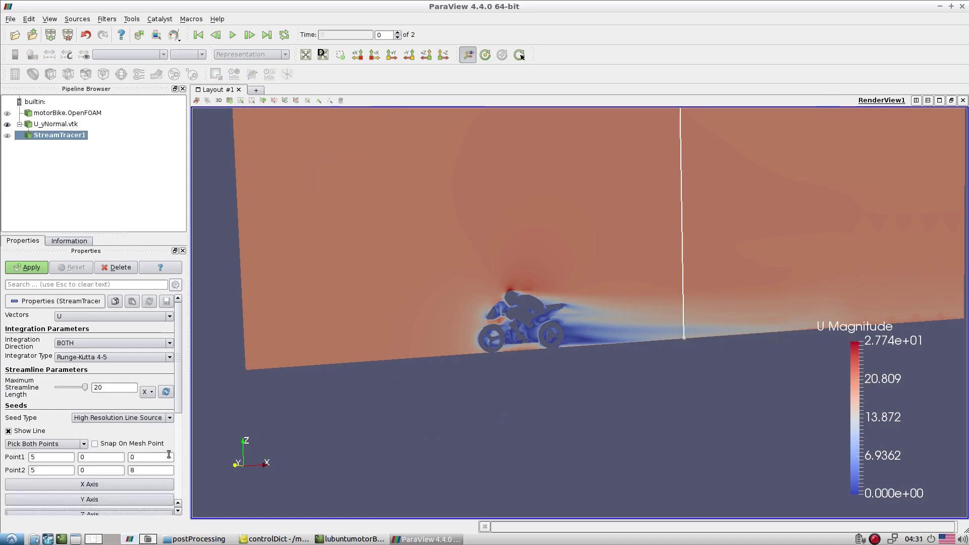
# Set the X coordinate of both seed line points to 1 and generate the streamlines
pyautogui.doubleClick(40, 460)
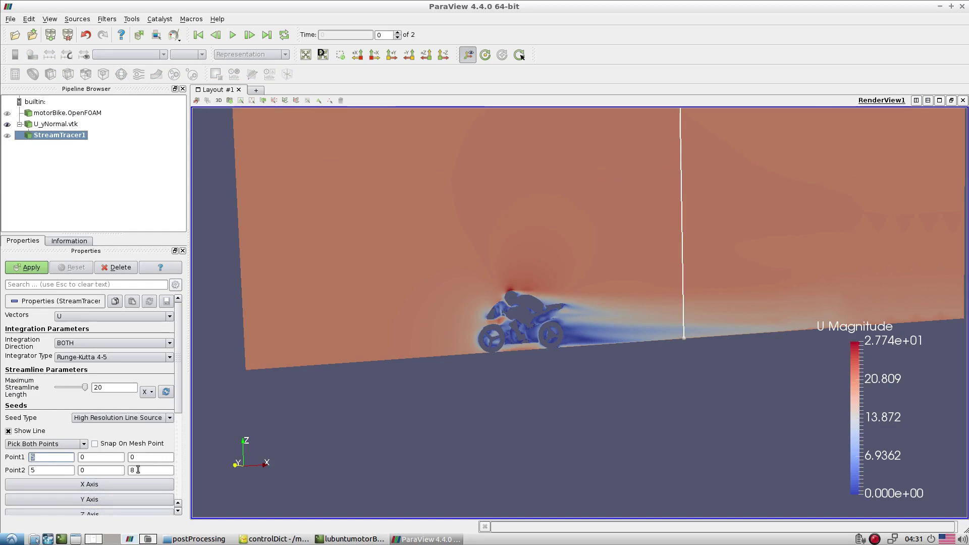
pyautogui.write('1')
pyautogui.doubleClick(37, 471)
pyautogui.write('1')
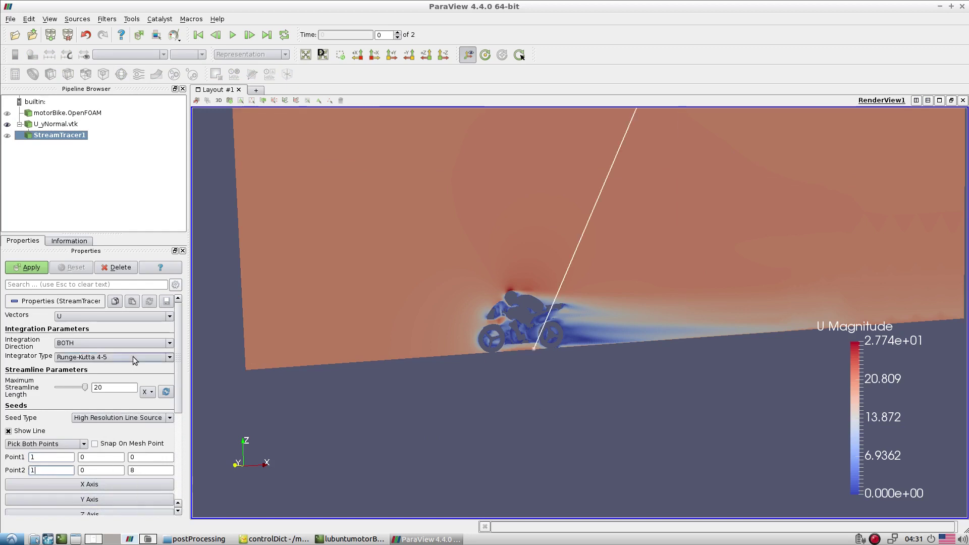
pyautogui.click(28, 267)
# Set the X coordinate of both seed line points to -1 and recompute the streamlines
pyautogui.doubleClick(35, 459)
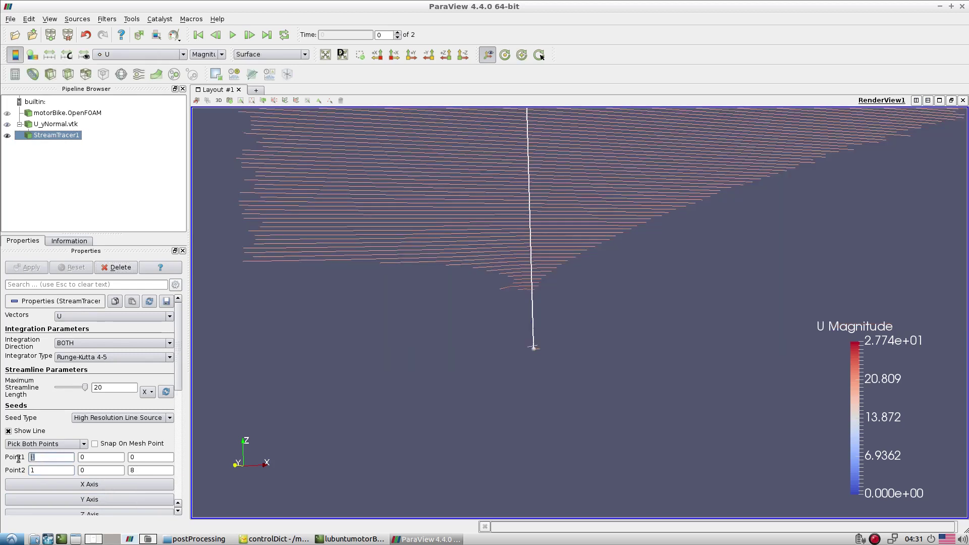
pyautogui.write('-1')
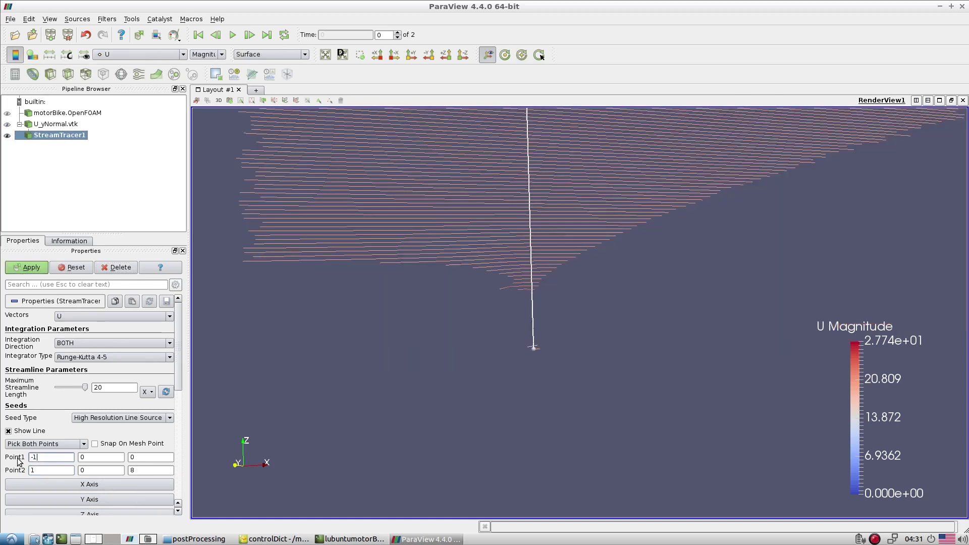
pyautogui.click(43, 472)
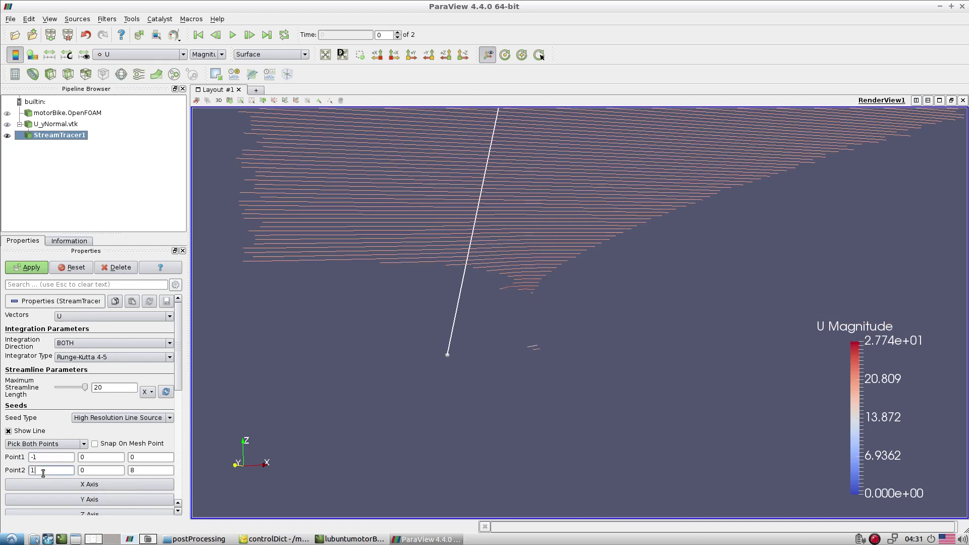
pyautogui.click(29, 267)
pyautogui.moveTo(493, 395); pyautogui.dragTo(536, 344)
# Set X to 2 for both seed line points, stretch the line to about Z -36.6 and 44.6, and recompute the streamlines
pyautogui.tripleClick(56, 457)
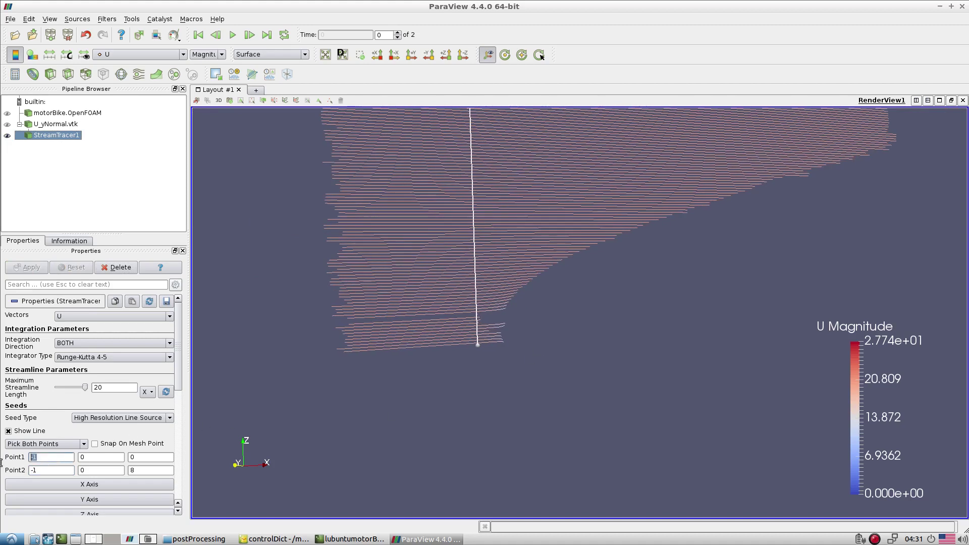
pyautogui.write('2')
pyautogui.tripleClick(29, 473)
pyautogui.write('2')
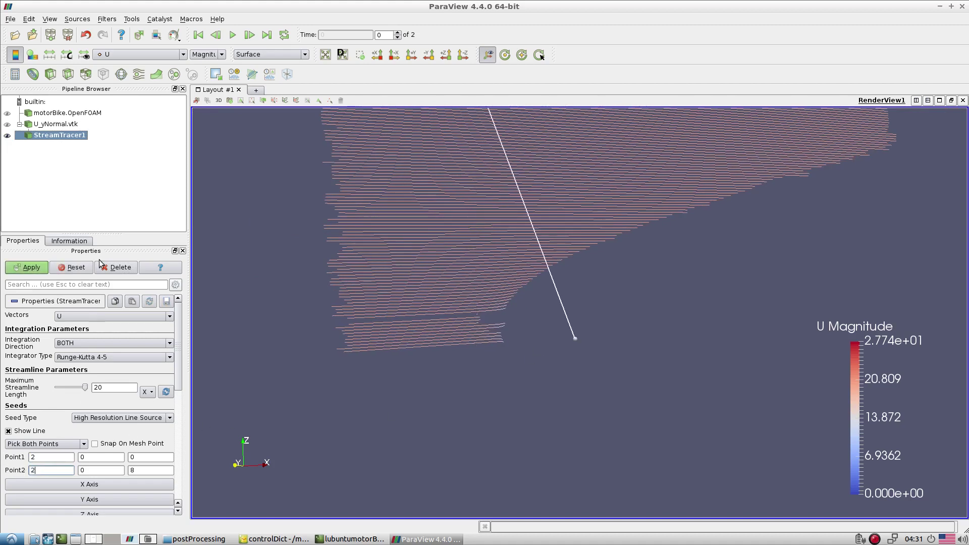
pyautogui.click(30, 267)
pyautogui.moveTo(556, 334); pyautogui.dragTo(609, 353)
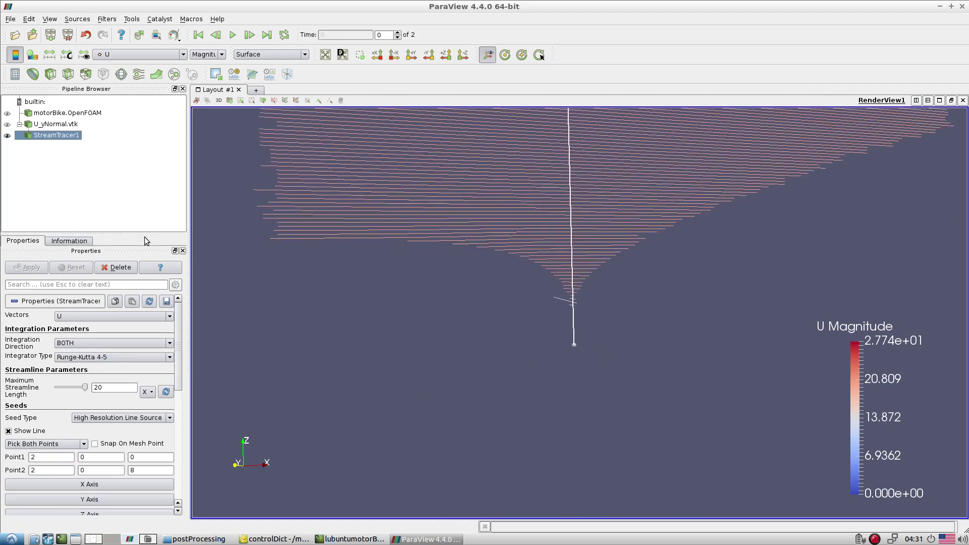
pyautogui.moveTo(573, 313); pyautogui.dragTo(584, 259)
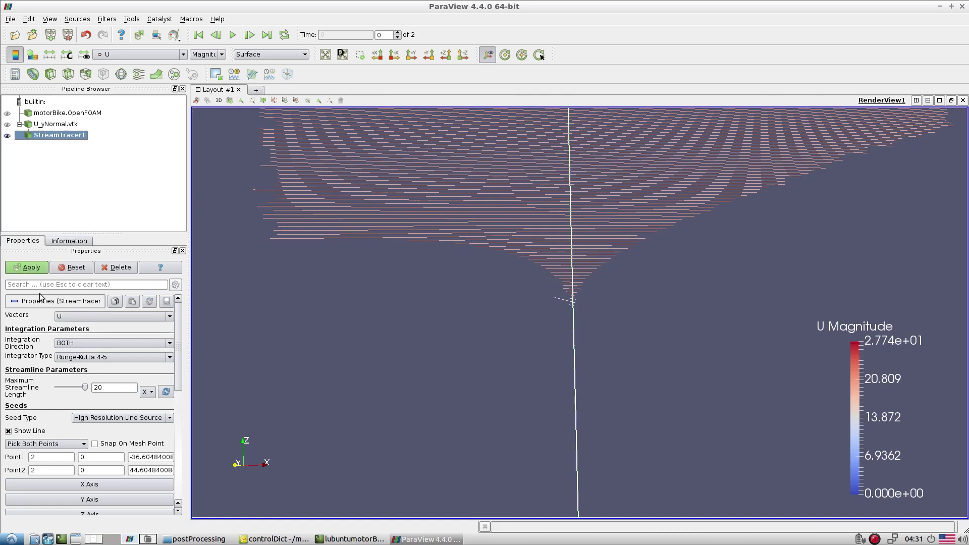
pyautogui.click(32, 267)
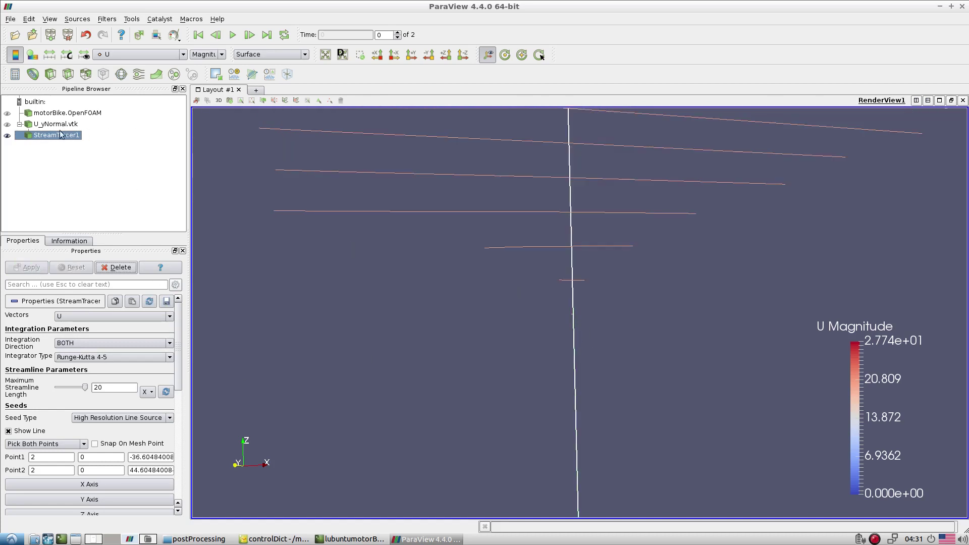
# Hide the streamlines and show the U_yNormal.vtk slice again, with the motorbike in close-up
pyautogui.click(7, 135)
pyautogui.click(7, 125)
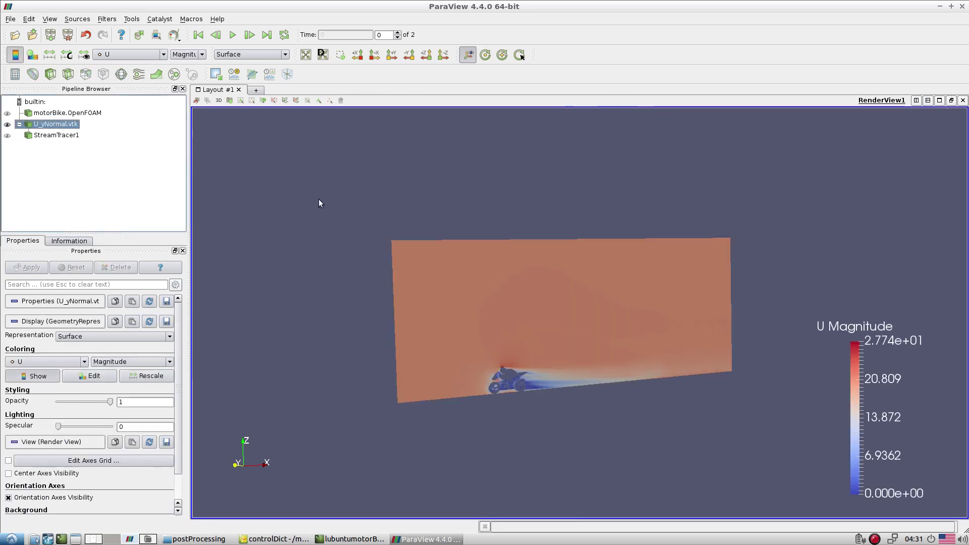
pyautogui.scroll(10, 525, 266)
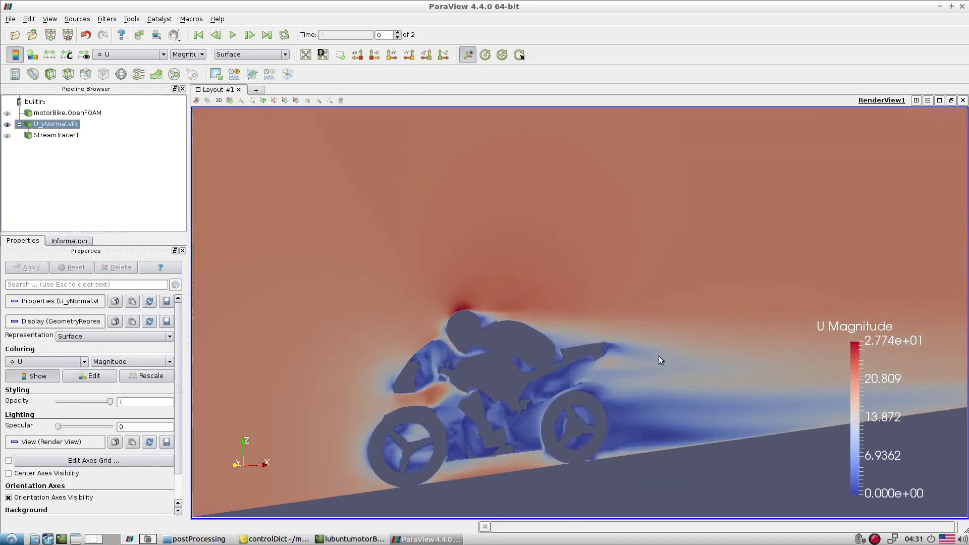
pyautogui.moveTo(575, 344); pyautogui.dragTo(567, 282)
# Add arrow glyphs oriented by U to the U_yNormal.vtk slice and set their scale mode to vector
pyautogui.click(121, 74)
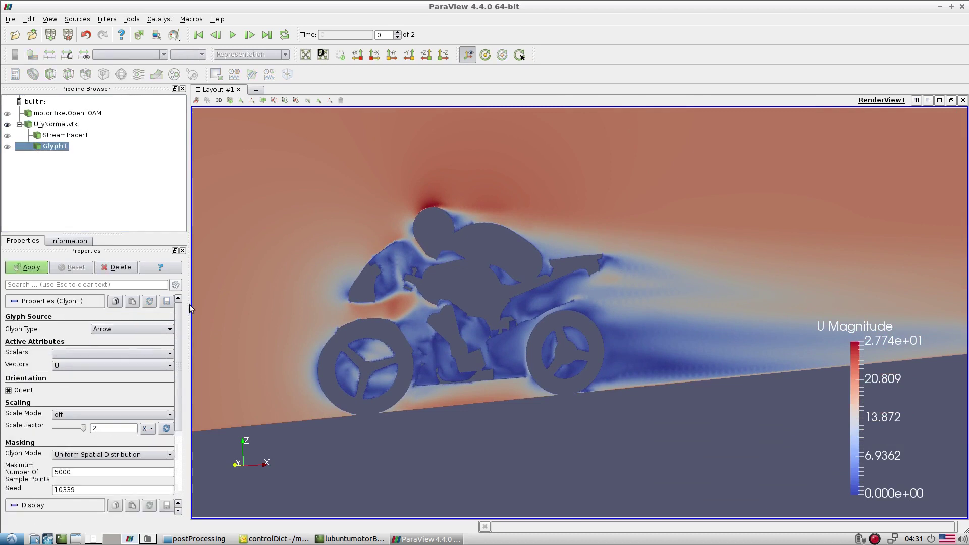
pyautogui.click(29, 269)
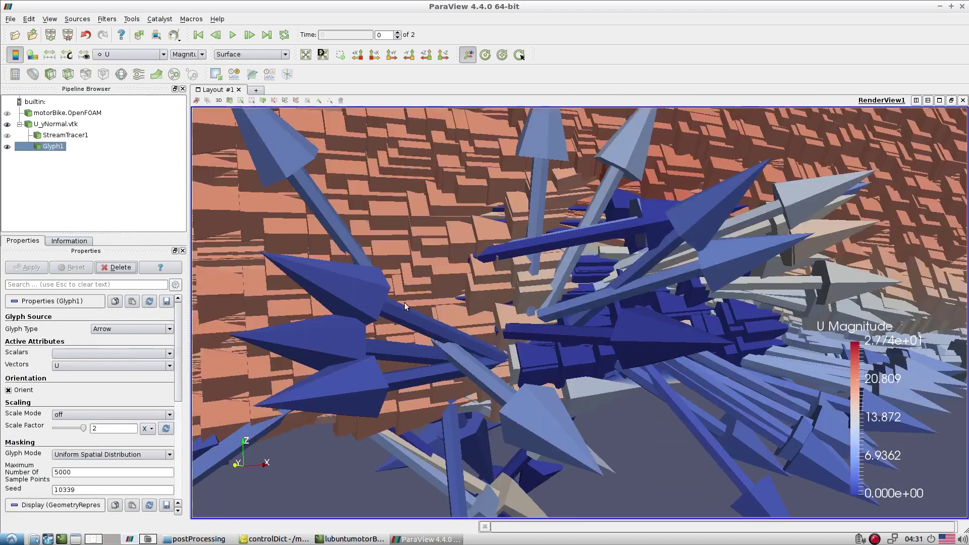
pyautogui.scroll(-5, 96, 371)
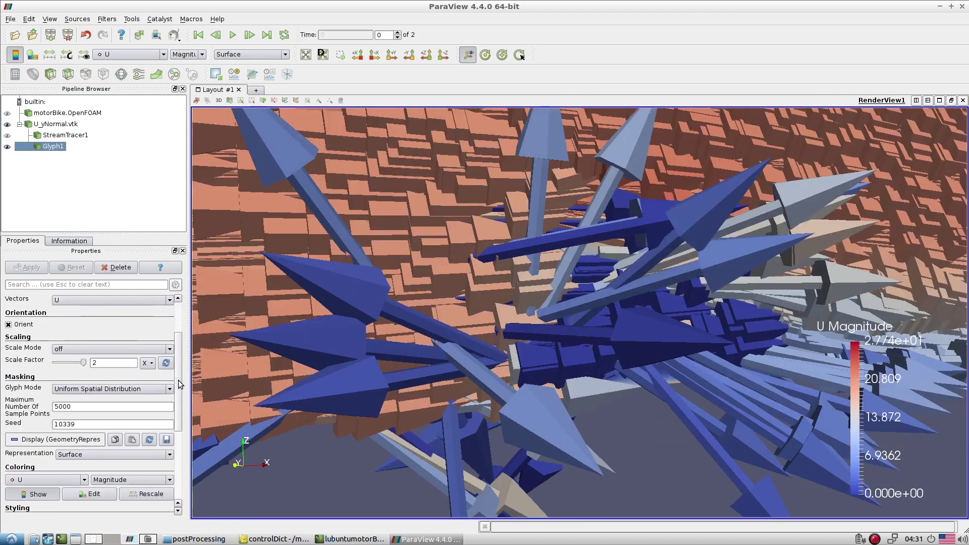
pyautogui.scroll(2, 96, 371)
pyautogui.click(94, 371)
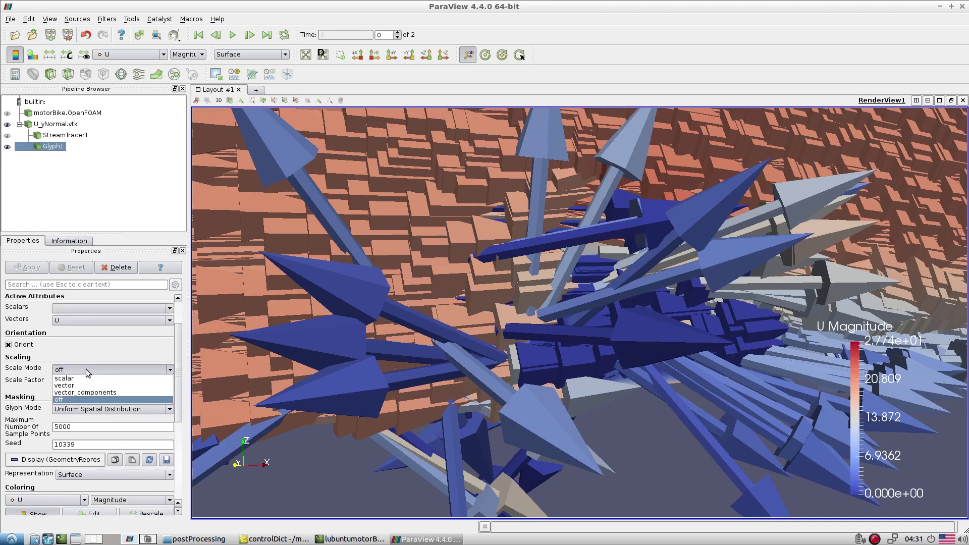
pyautogui.click(94, 393)
pyautogui.click(29, 267)
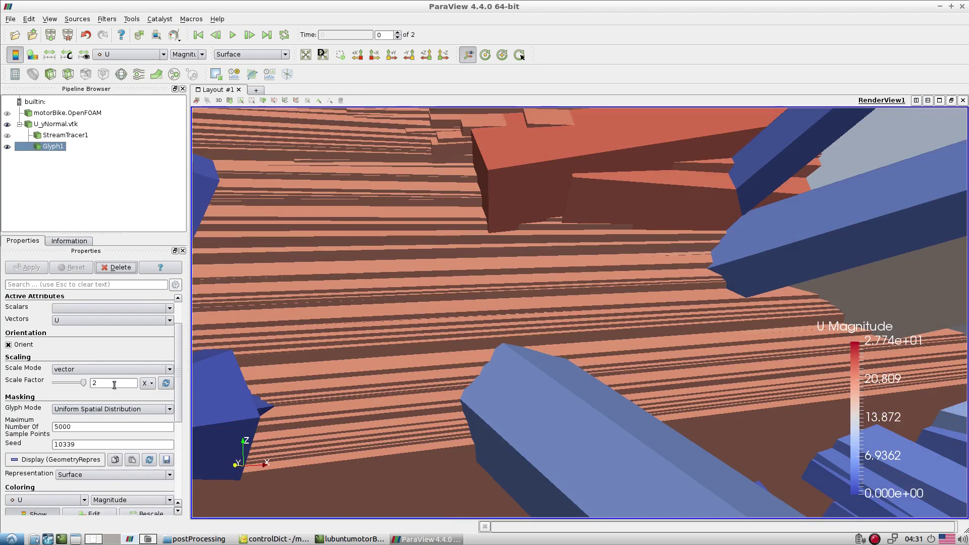
# Reduce the glyph scale factor to 0.6 and further to 0.22, applying each value
pyautogui.moveTo(83, 384); pyautogui.dragTo(63, 385)
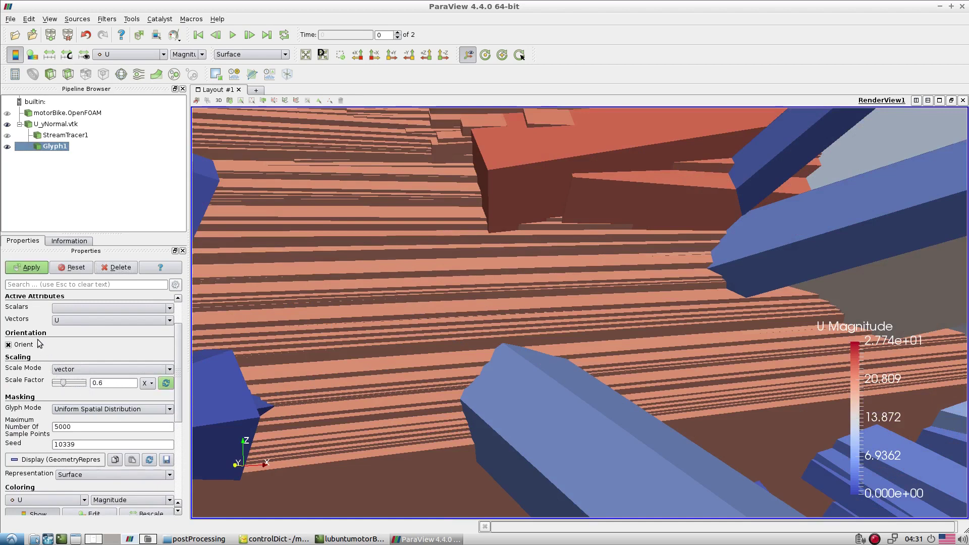
pyautogui.click(28, 268)
pyautogui.scroll(-5, 538, 274)
pyautogui.scroll(5, 538, 274)
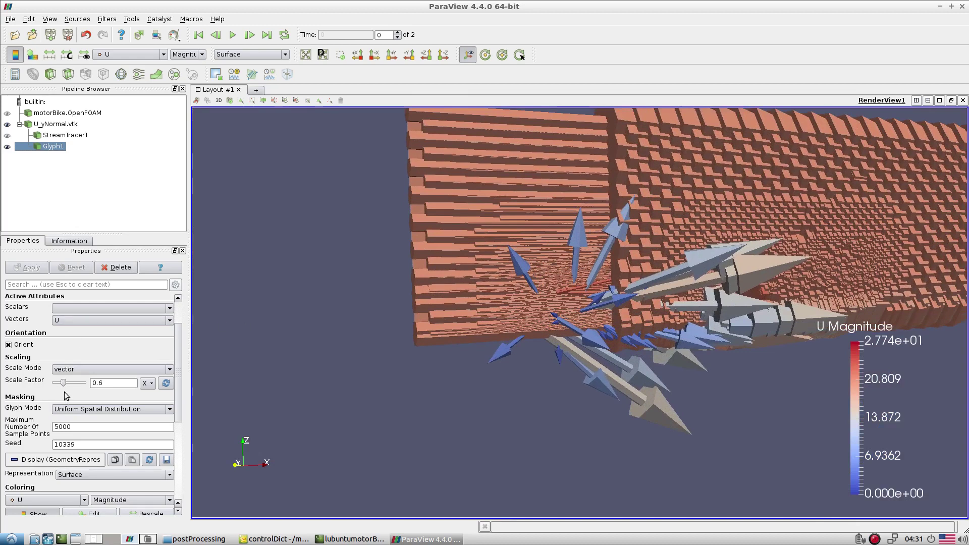
pyautogui.moveTo(64, 387)
pyautogui.mouseDown()
pyautogui.moveTo(43, 387)
pyautogui.moveTo(58, 386)
pyautogui.mouseUp()
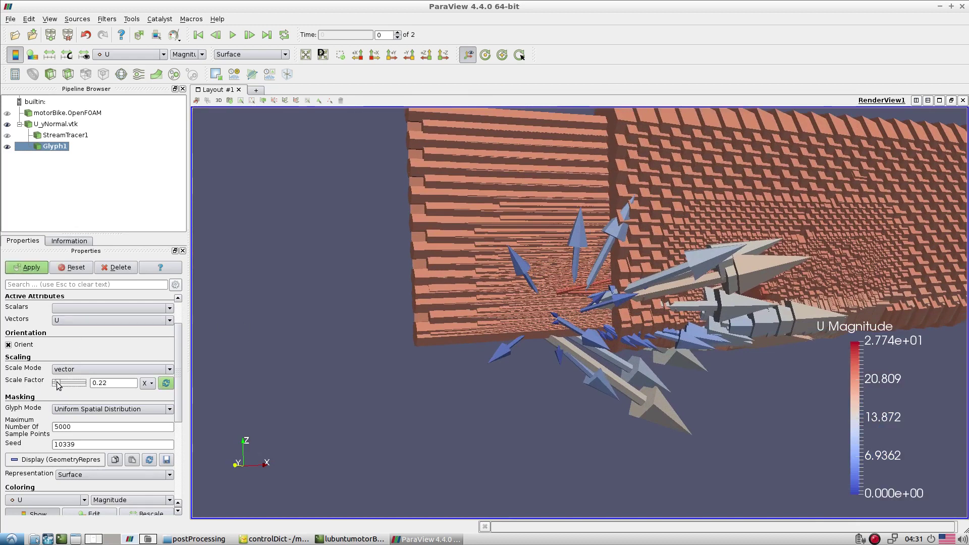
pyautogui.click(30, 268)
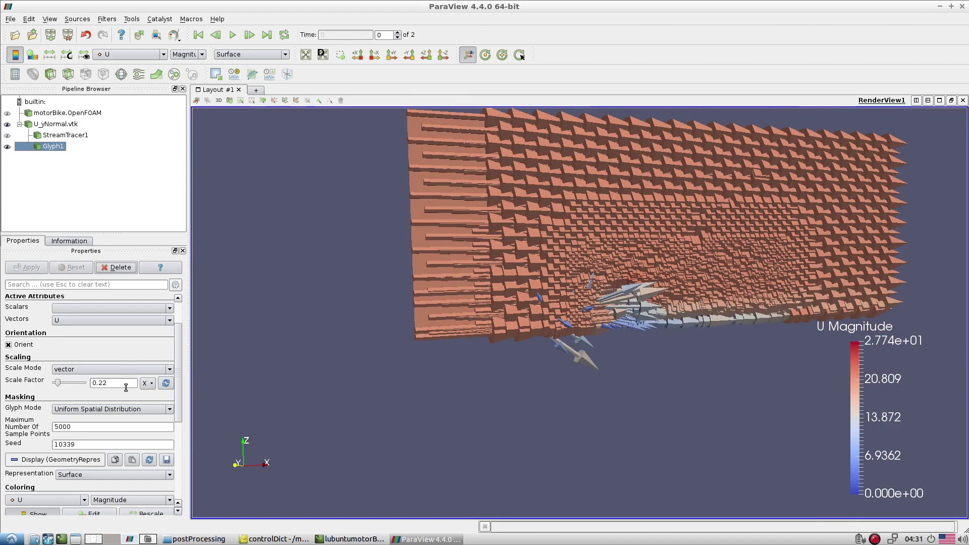
# Change the glyph scale mode to vector_components and inspect the arrows around the motorbike
pyautogui.click(98, 370)
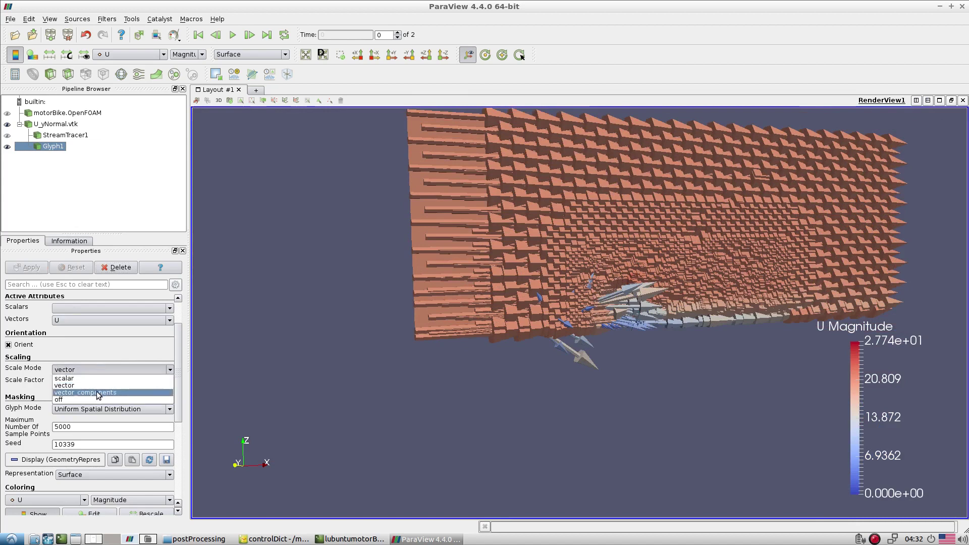
pyautogui.click(96, 392)
pyautogui.click(29, 268)
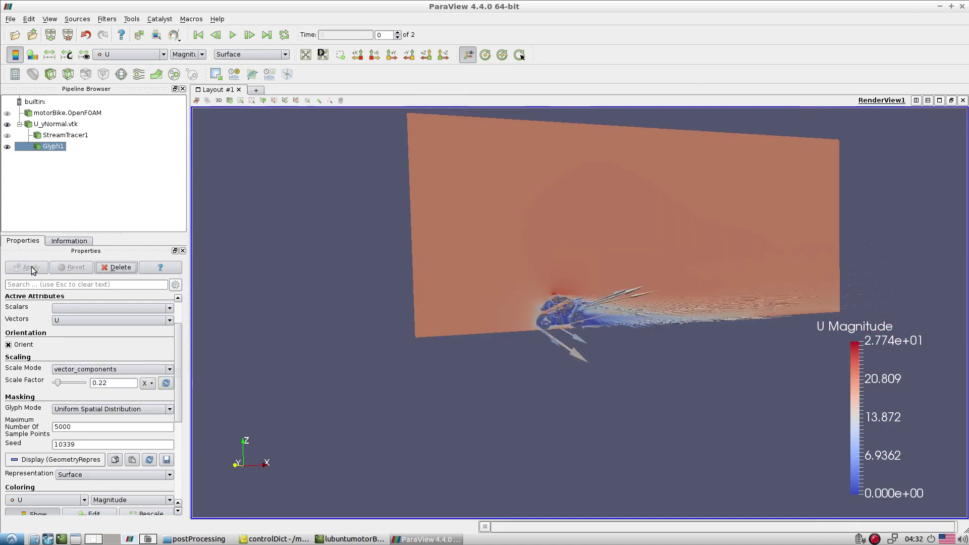
pyautogui.scroll(8, 516, 336)
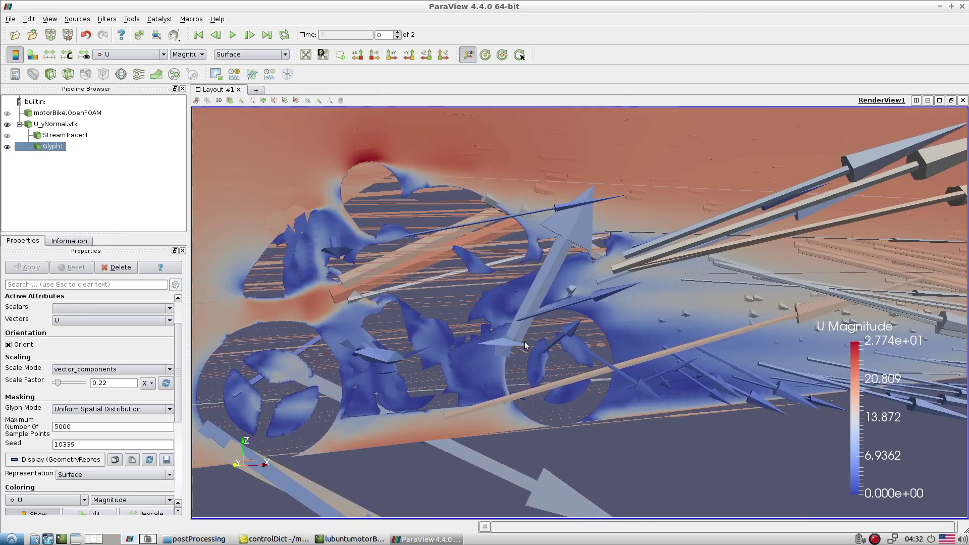
pyautogui.scroll(-8, 520, 320)
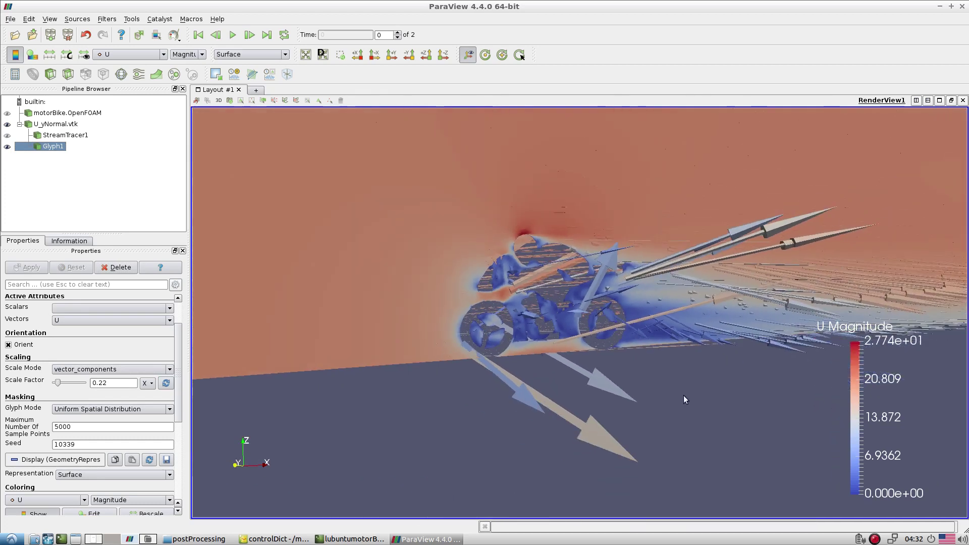
# Halve the glyph scale factor to 0.11 and apply it
pyautogui.moveTo(511, 392); pyautogui.dragTo(541, 399)
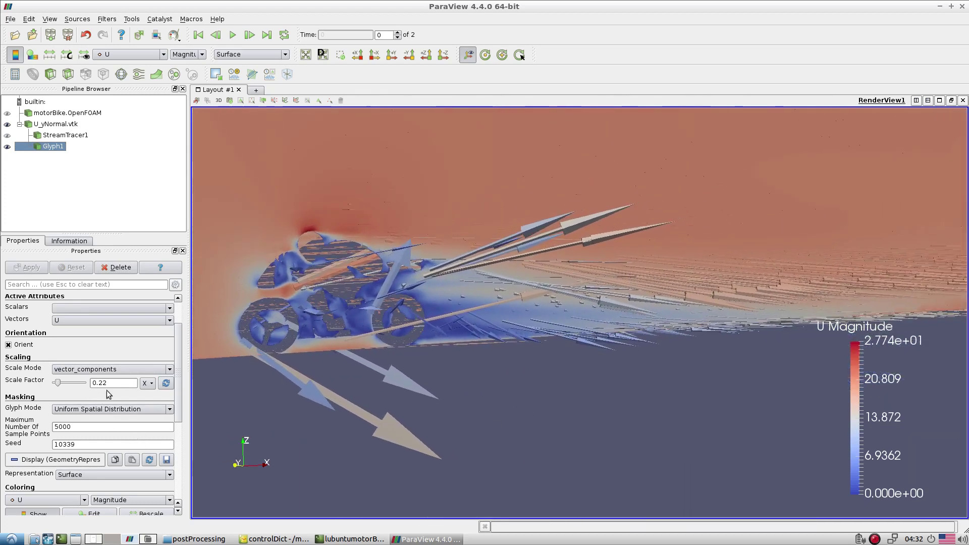
pyautogui.click(147, 383)
pyautogui.click(150, 396)
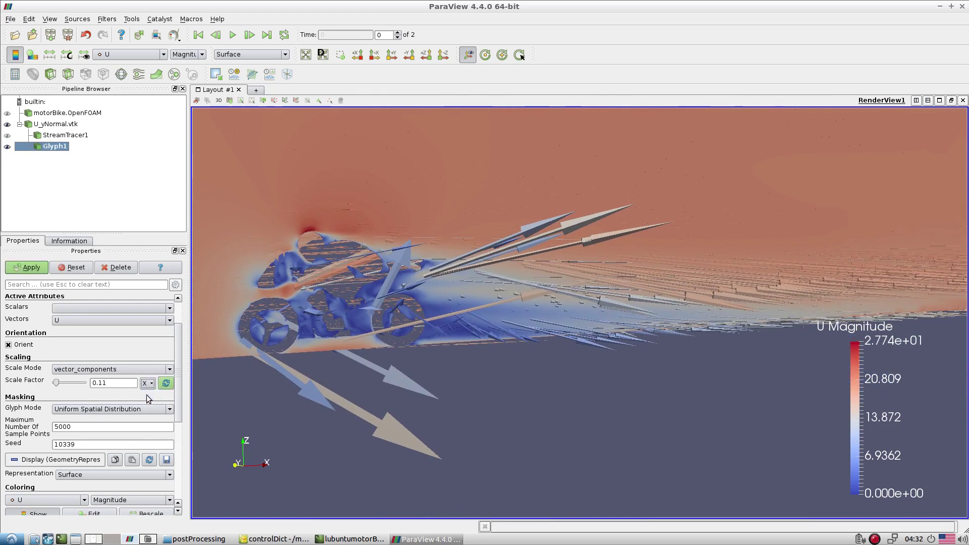
pyautogui.click(17, 274)
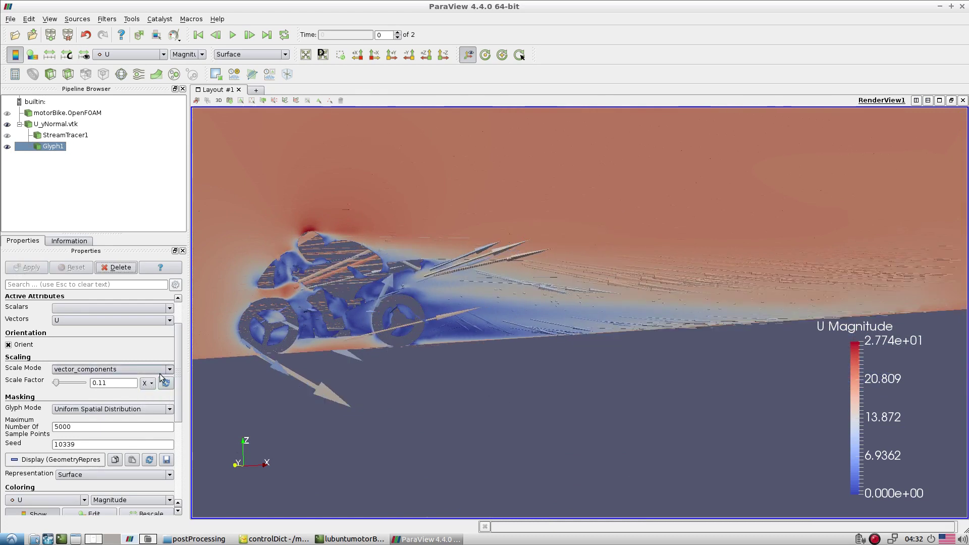
# Set the glyph scale mode to off and apply the change
pyautogui.click(67, 372)
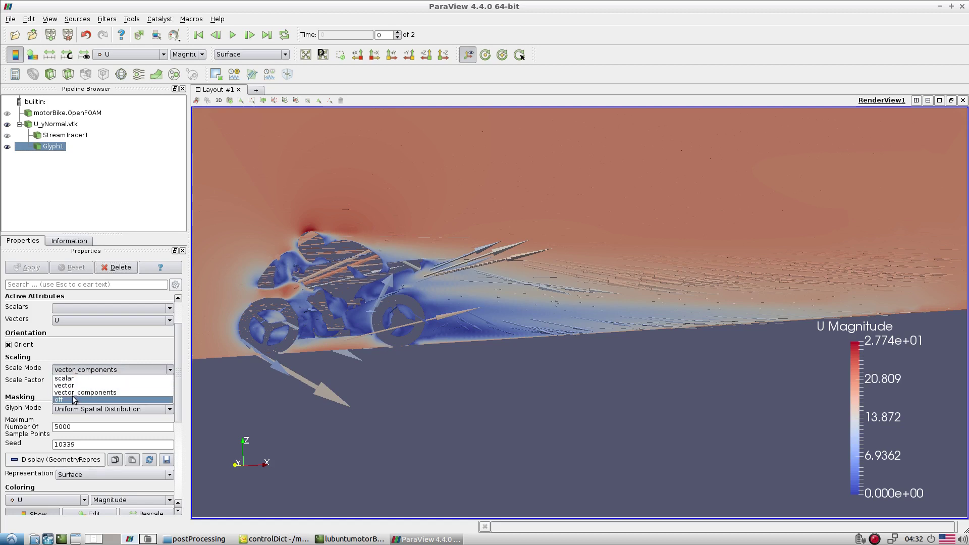
pyautogui.click(75, 400)
pyautogui.click(29, 268)
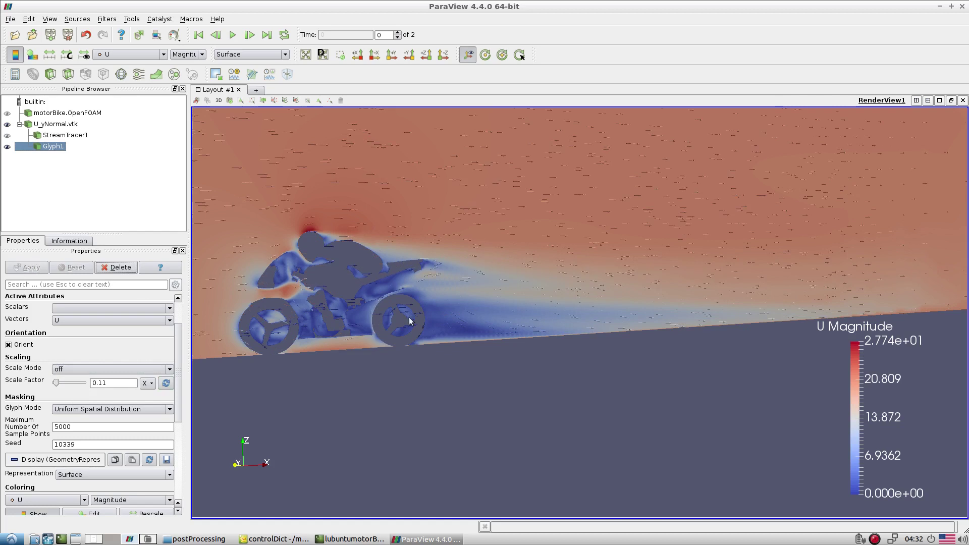
pyautogui.click(7, 124)
pyautogui.click(7, 124)
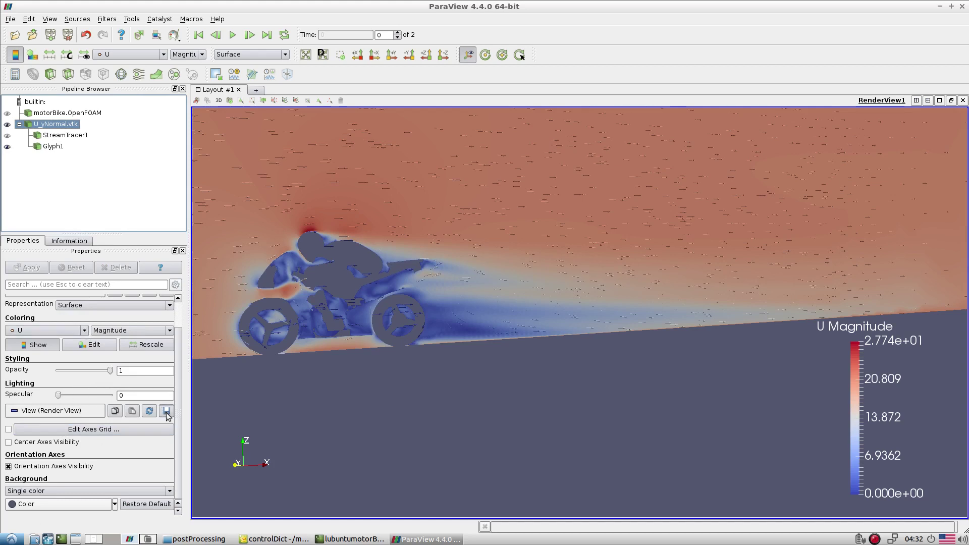
pyautogui.scroll(3, 179, 424)
pyautogui.scroll(-3, 178, 413)
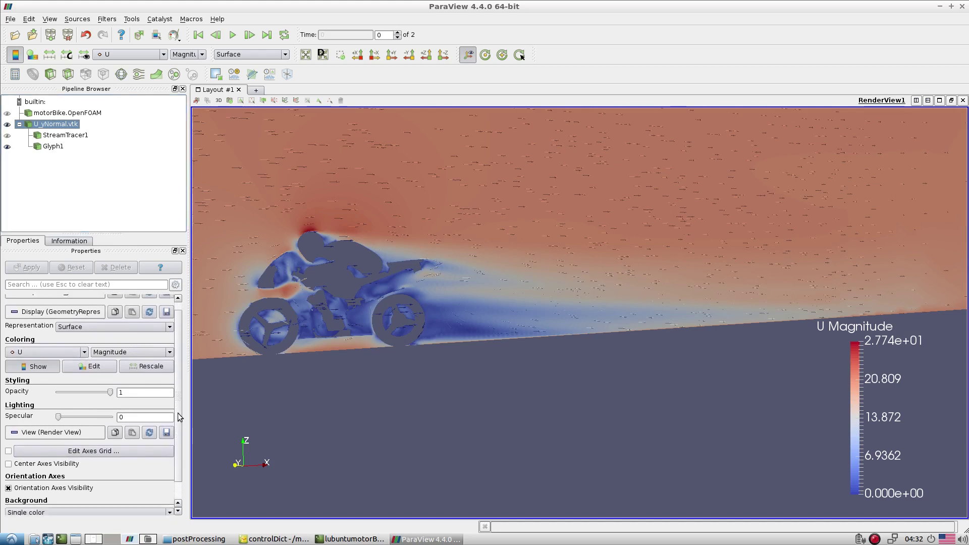
# Double the Glyph1 scale factor to 0.22, apply it, and view the arrows behind the motorbike up close
pyautogui.click(61, 147)
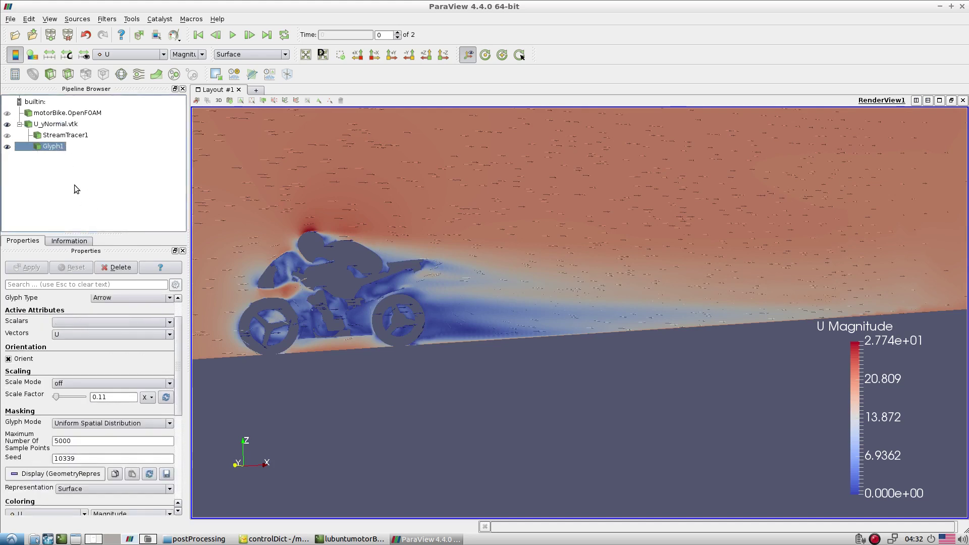
pyautogui.click(147, 397)
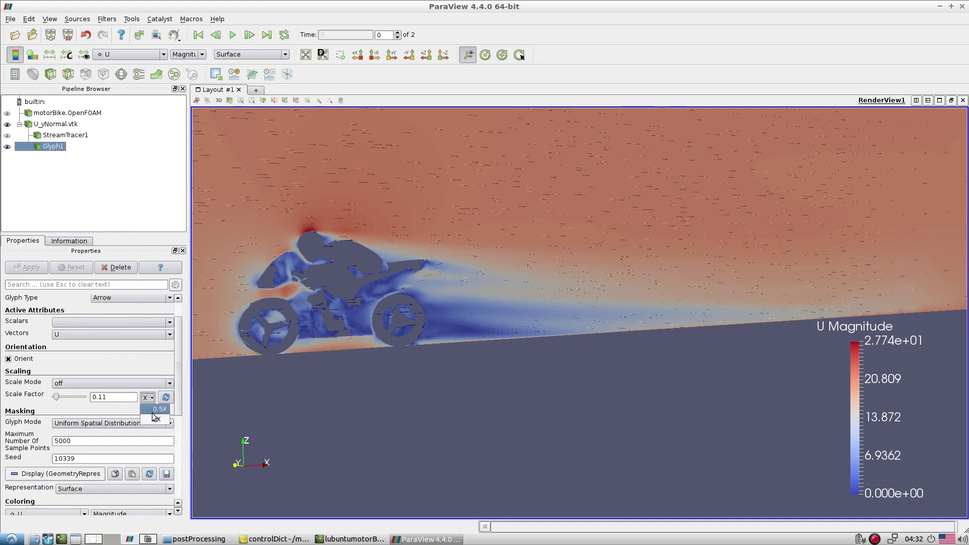
pyautogui.click(156, 419)
pyautogui.click(28, 269)
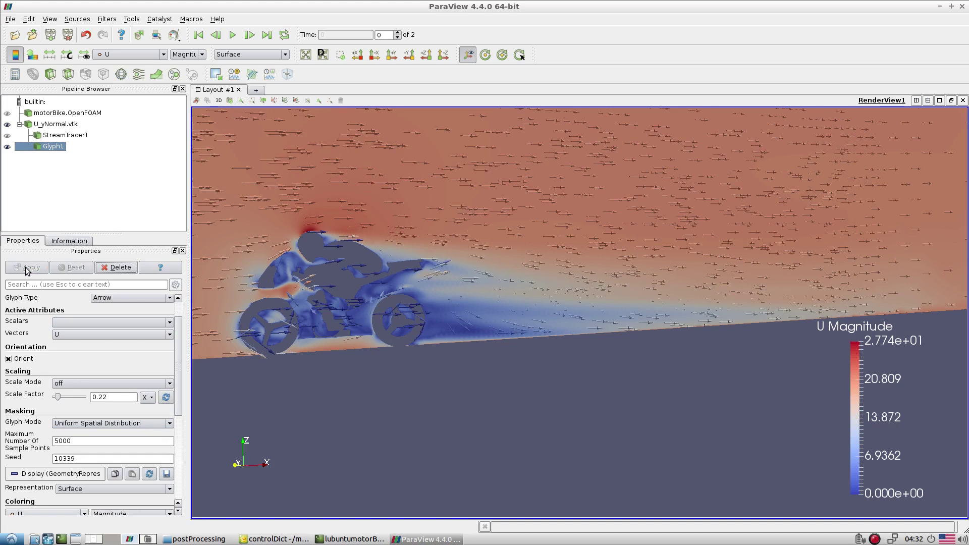
pyautogui.scroll(5, 305, 343)
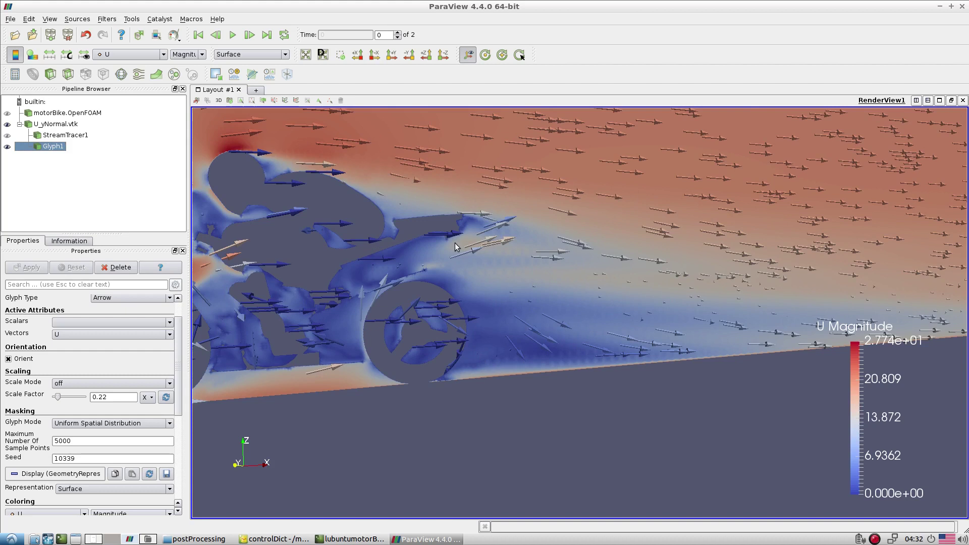
# Load U_yNormal.vtk from the cuttingPlane/150 folder and hide the Glyph1 arrows
pyautogui.click(16, 36)
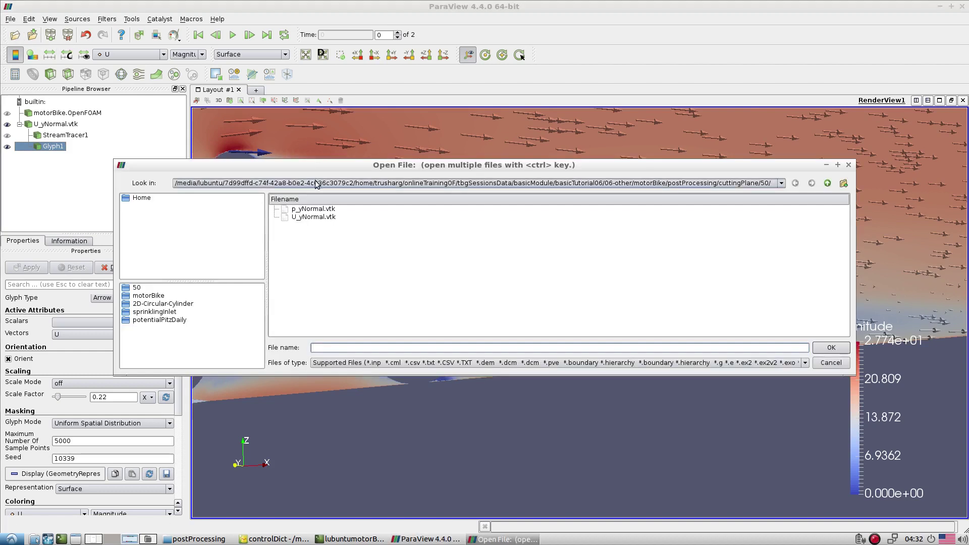
pyautogui.click(828, 184)
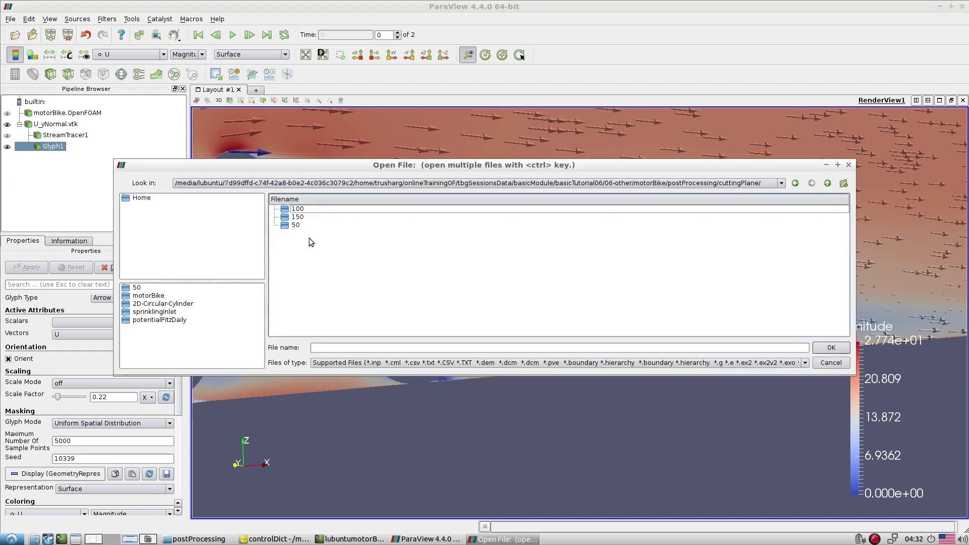
pyautogui.doubleClick(302, 217)
pyautogui.doubleClick(319, 217)
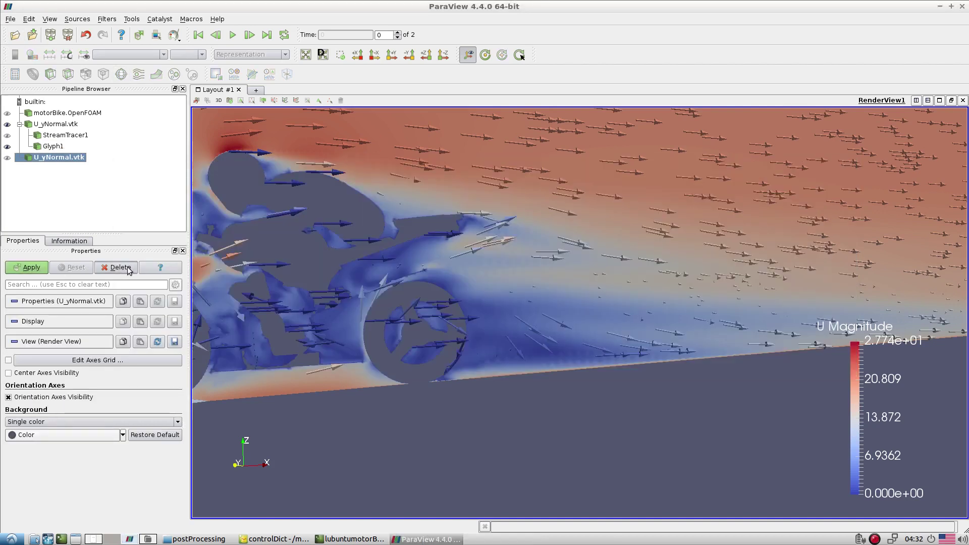
pyautogui.click(27, 268)
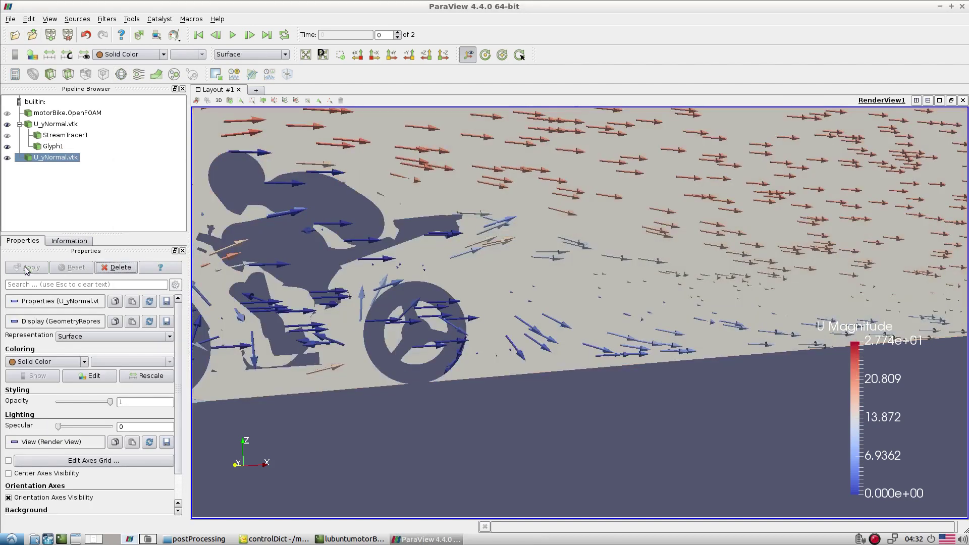
pyautogui.click(7, 146)
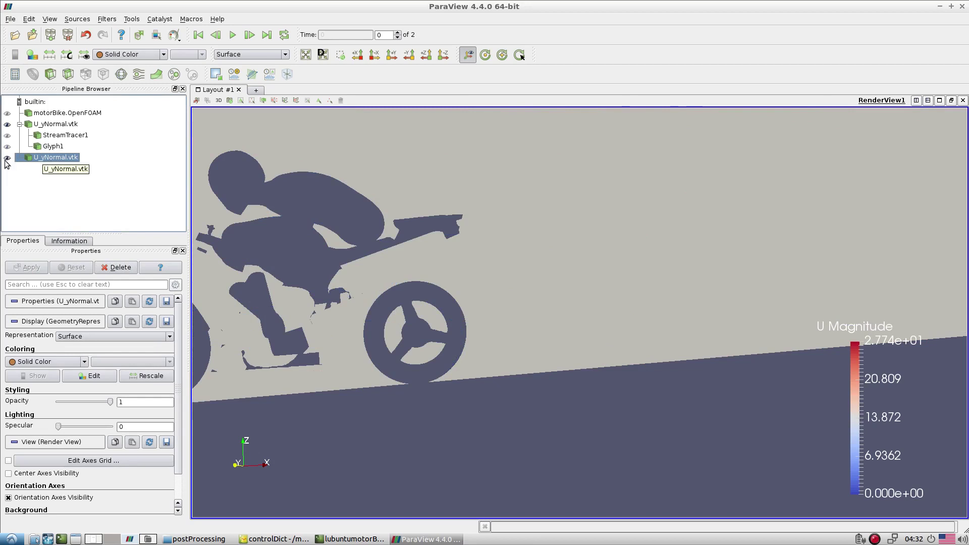
# Add arrow glyphs oriented by U to the newly loaded slice, with scale mode off and scale factor 1
pyautogui.click(121, 75)
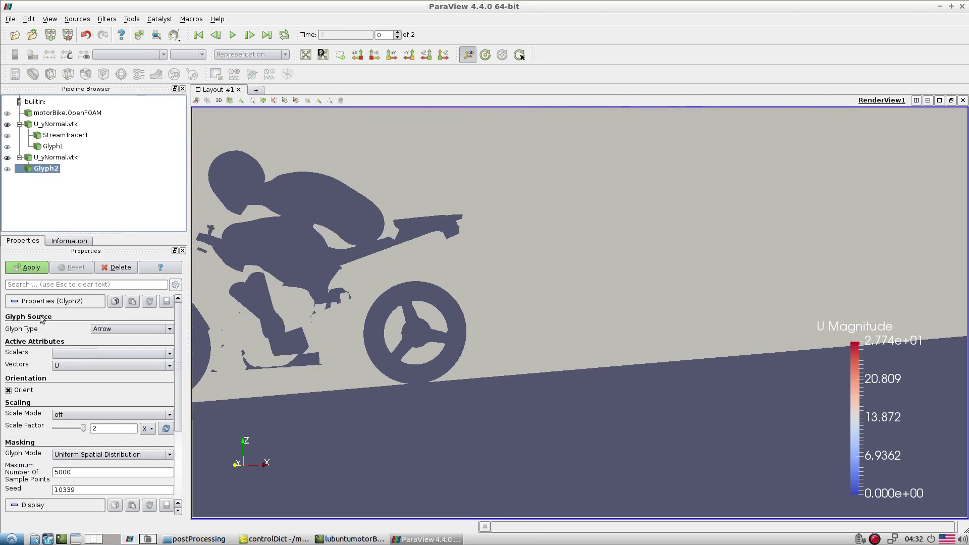
pyautogui.click(66, 415)
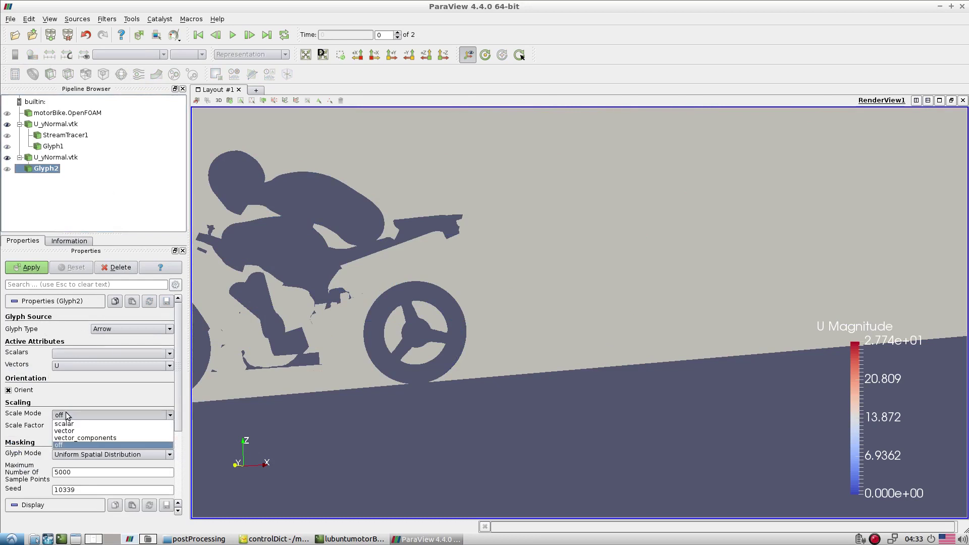
pyautogui.click(67, 415)
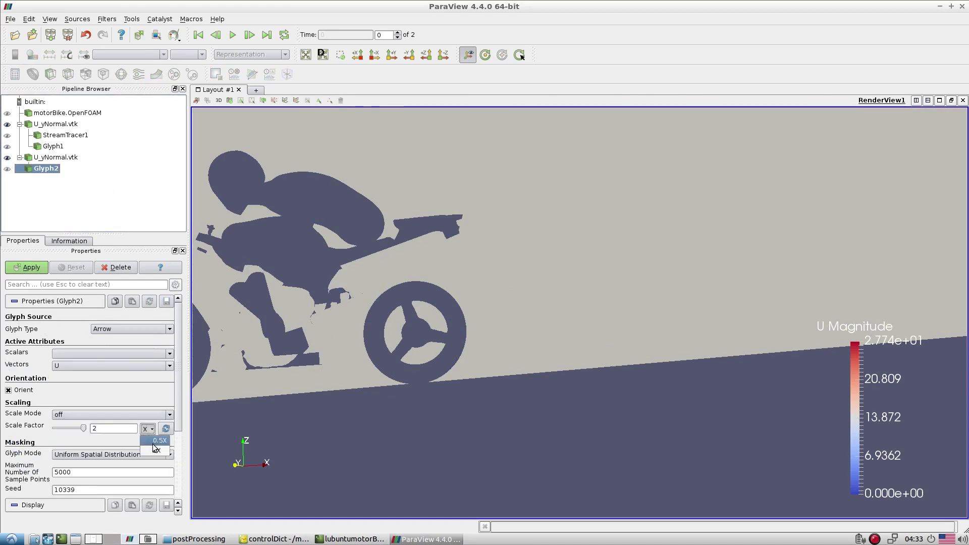
pyautogui.click(28, 268)
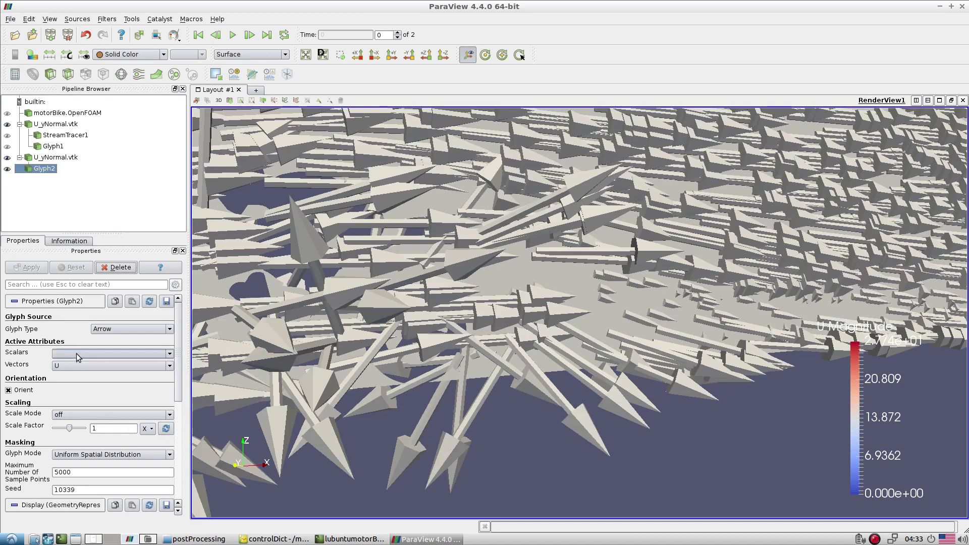
# Try scalar scaling on the new glyphs, then apply vector_components scaling with a scale factor of 0.5
pyautogui.click(81, 369)
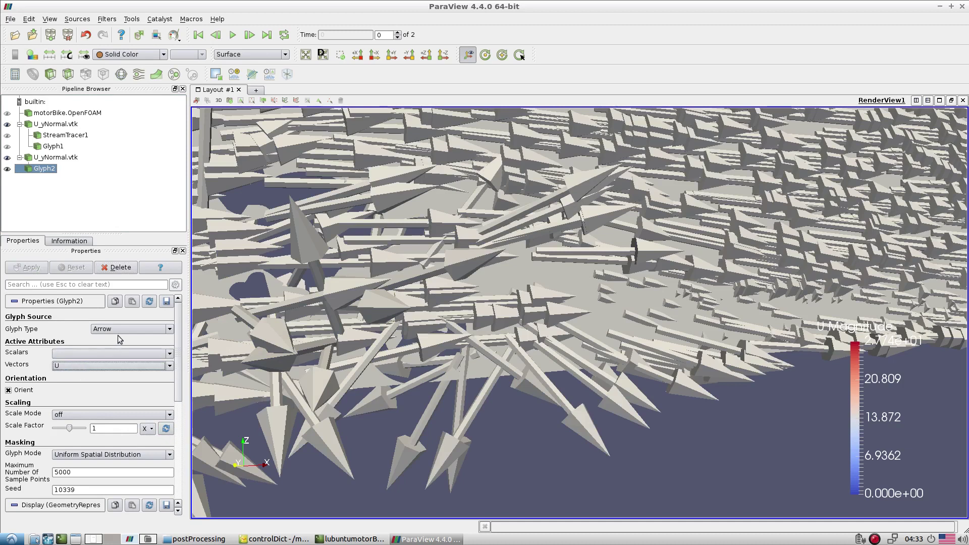
pyautogui.scroll(-2, 178, 386)
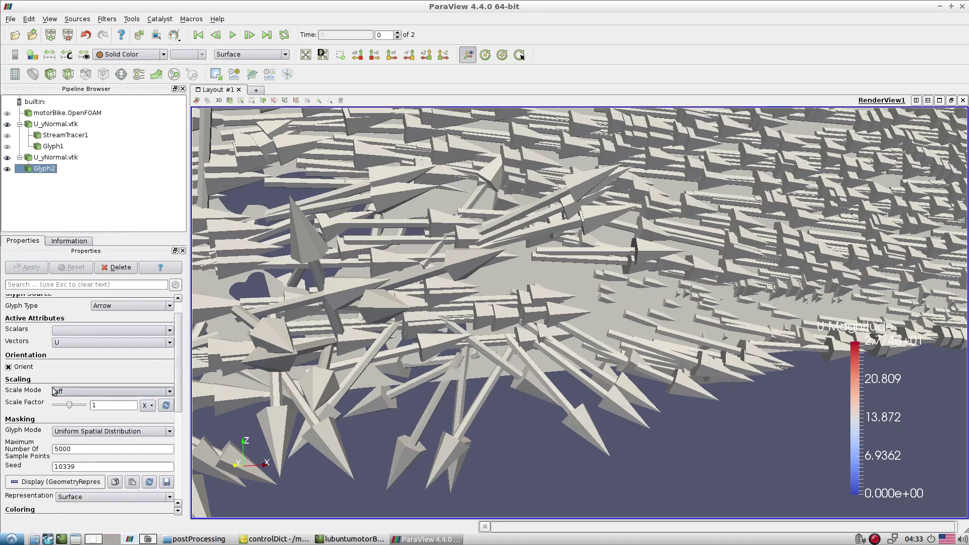
pyautogui.click(69, 394)
pyautogui.click(82, 407)
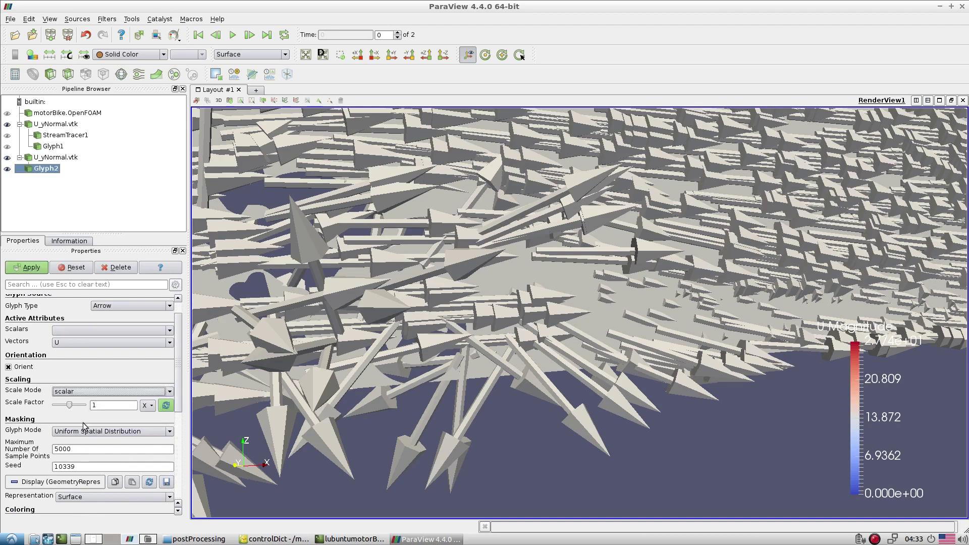
pyautogui.click(31, 268)
pyautogui.click(72, 392)
pyautogui.click(74, 415)
pyautogui.click(149, 407)
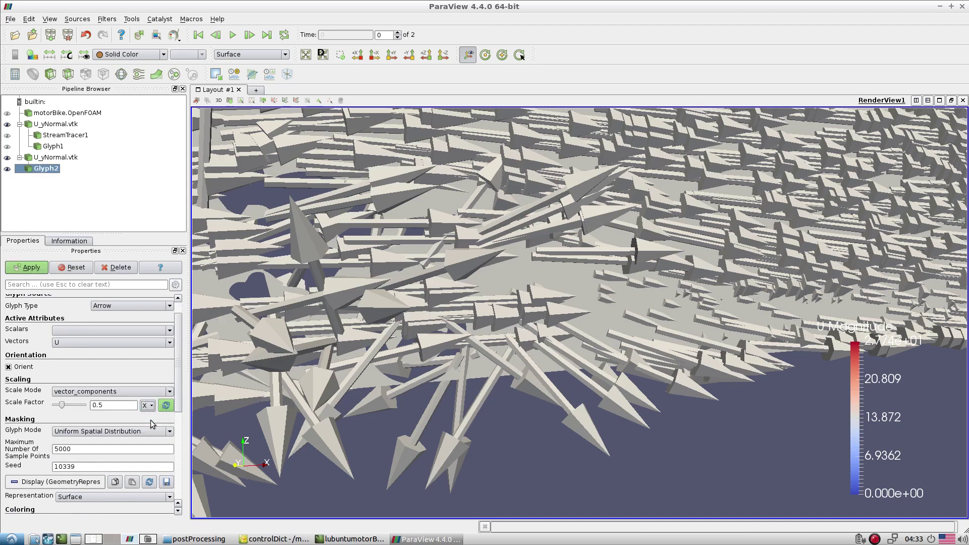
pyautogui.click(29, 273)
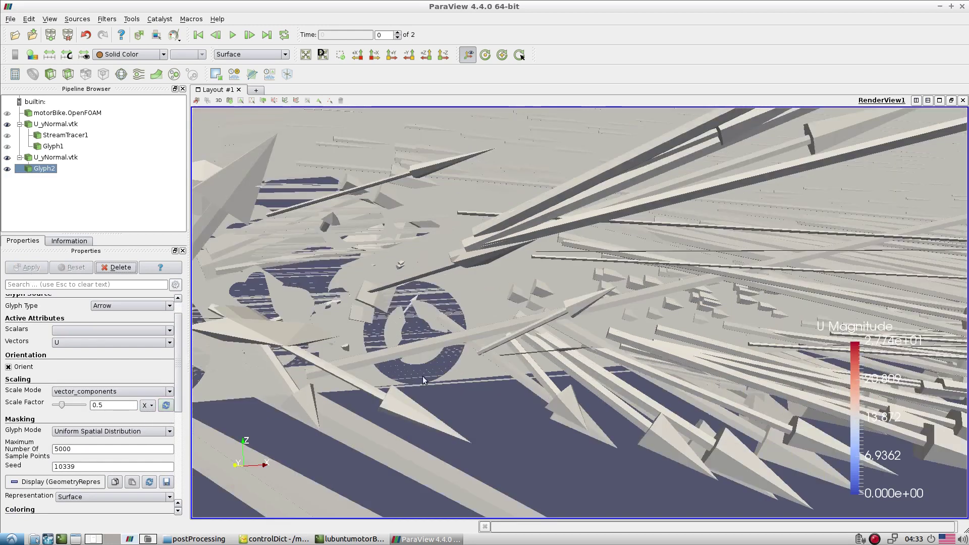
pyautogui.scroll(-5, 470, 260)
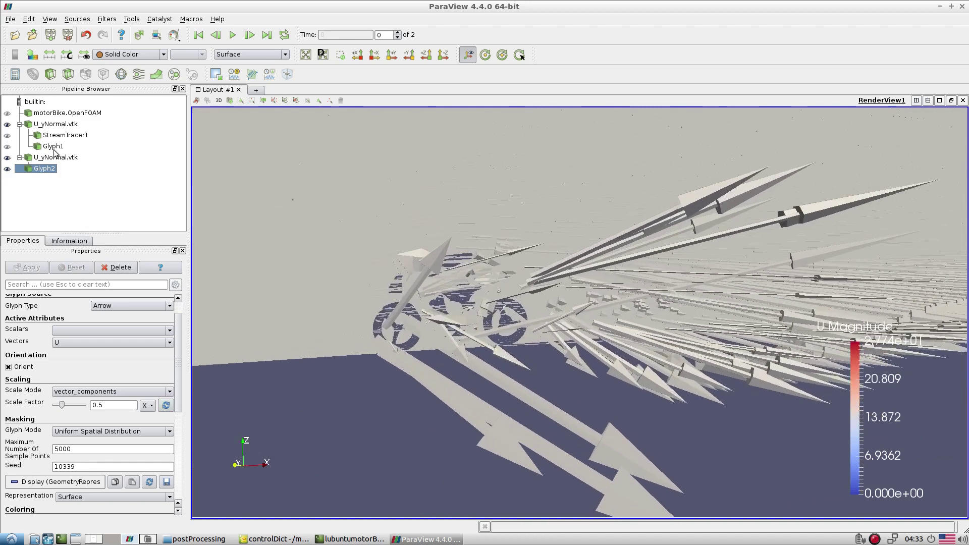
# Color both the new glyphs and the newly loaded U_yNormal.vtk slice by U
pyautogui.click(121, 54)
pyautogui.click(135, 86)
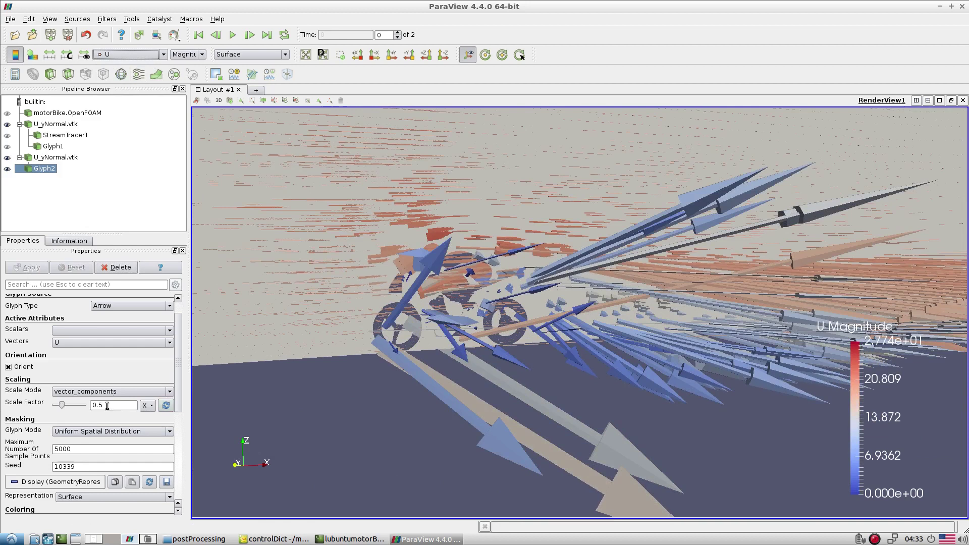
pyautogui.click(43, 158)
pyautogui.click(129, 54)
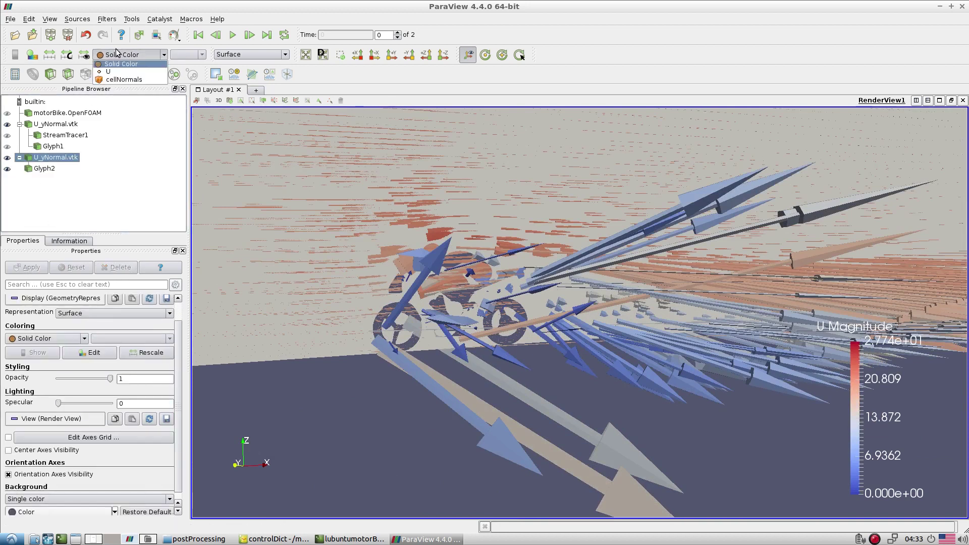
pyautogui.click(126, 80)
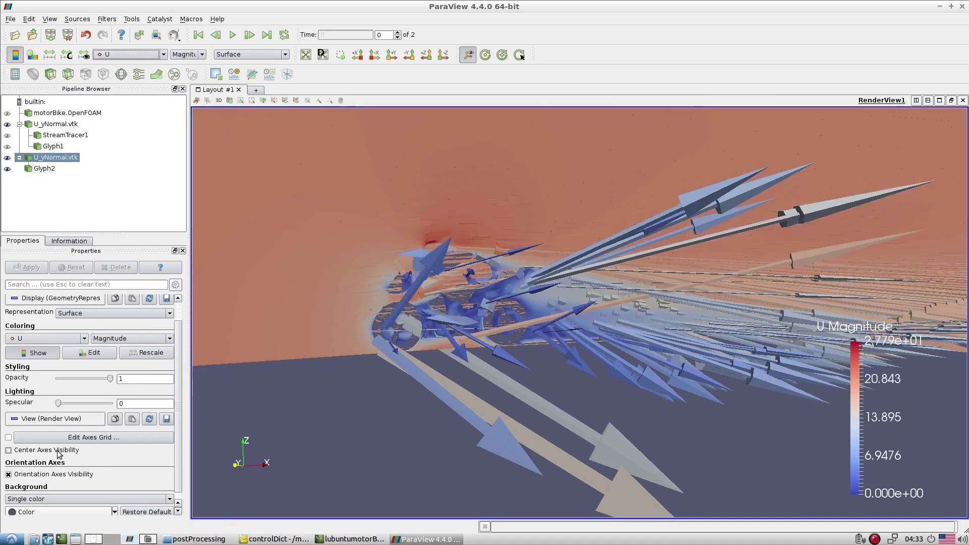
# Reduce the Glyph2 scale factor to 0.2 and further to 0.1, applying each value
pyautogui.click(55, 169)
pyautogui.click(111, 392)
pyautogui.click(108, 414)
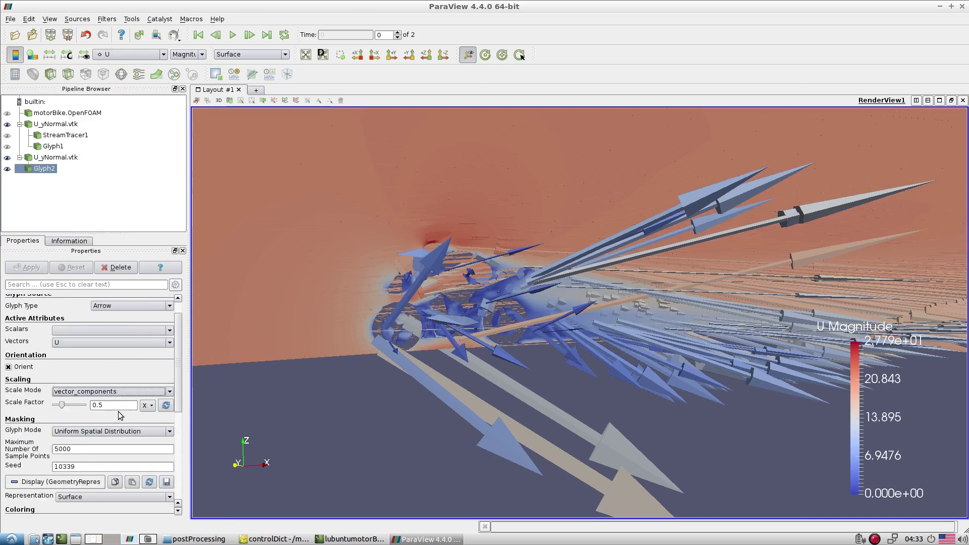
pyautogui.doubleClick(109, 403)
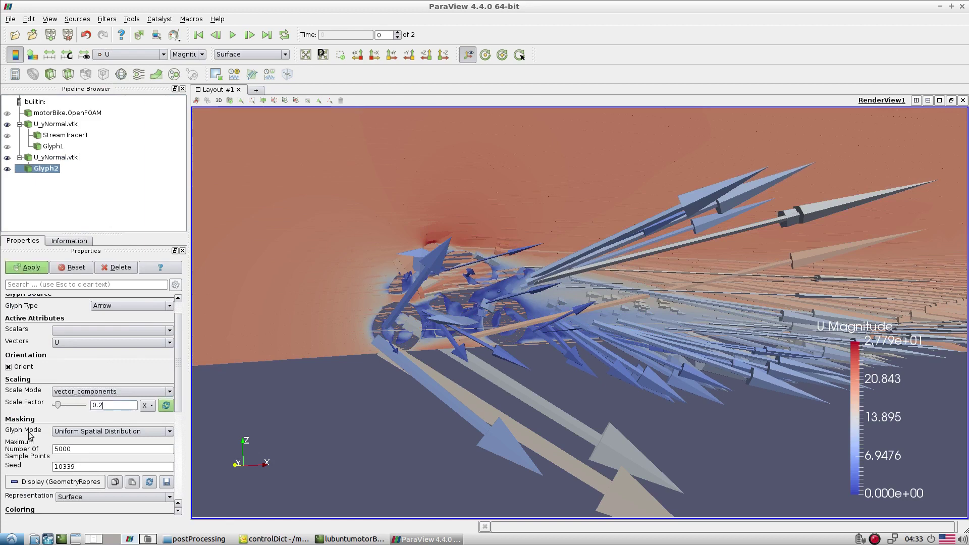
pyautogui.write('2')
pyautogui.scroll(5, 483, 351)
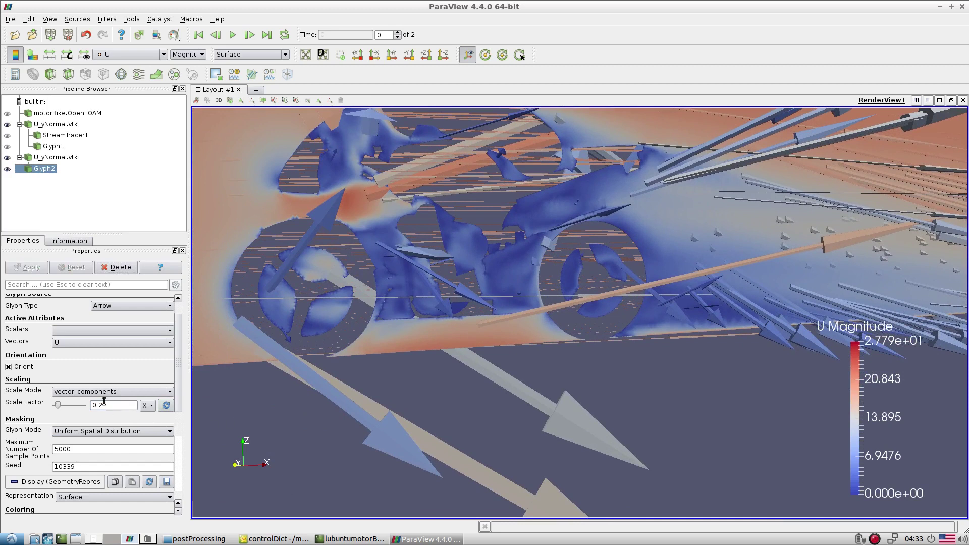
pyautogui.write('1')
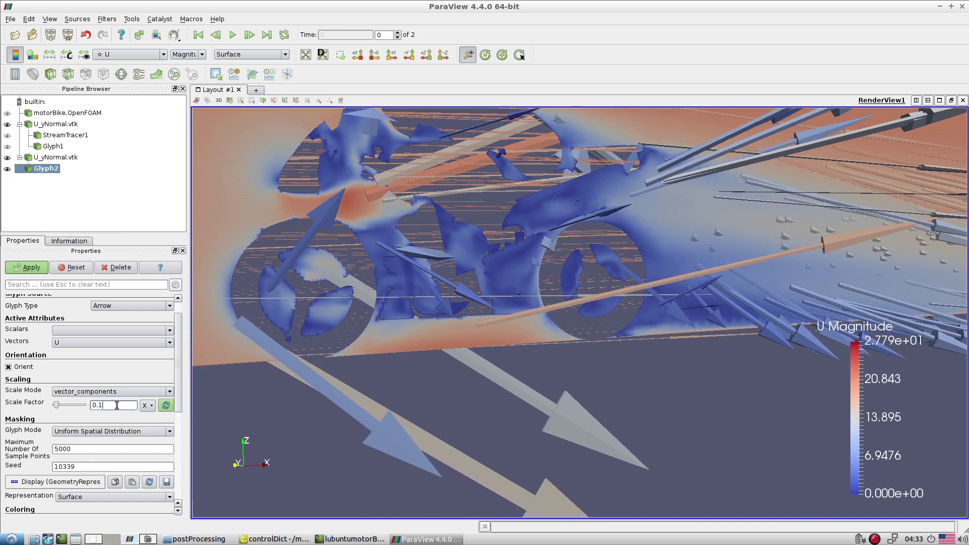
pyautogui.click(43, 269)
# Turn off the scale mode for the Glyph2 arrows and apply the change
pyautogui.click(111, 391)
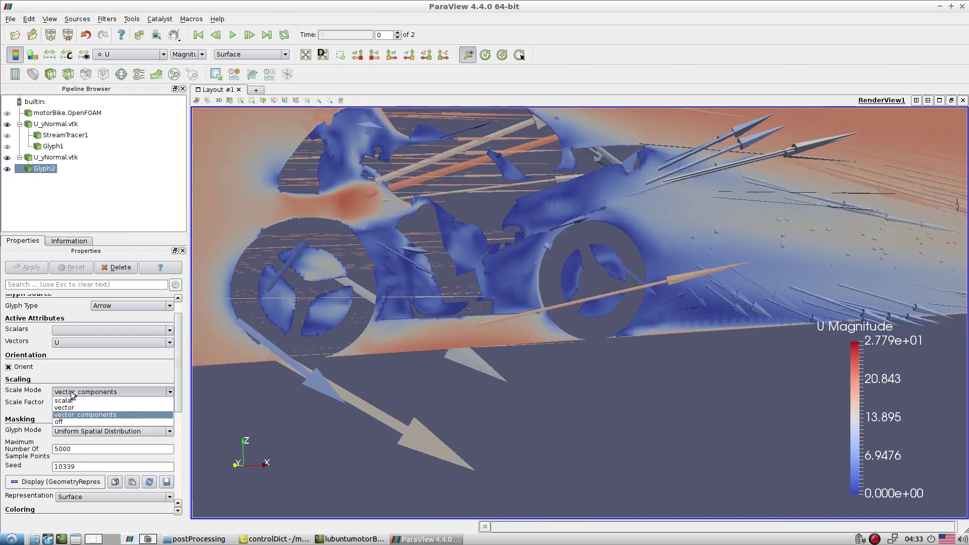
pyautogui.click(101, 392)
pyautogui.click(8, 271)
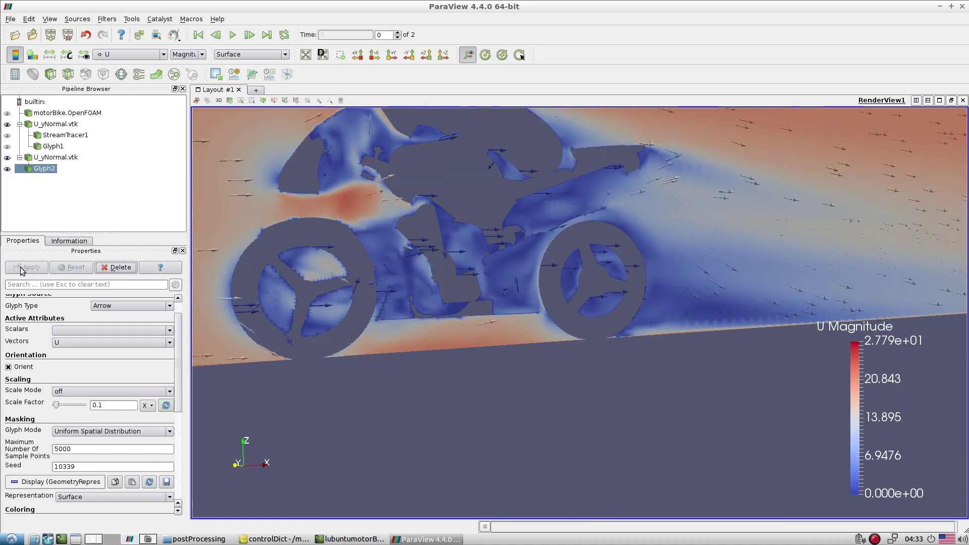
# Try a scale factor of 0.5 for the Glyph2 arrows, then apply a scale factor of 0.2
pyautogui.moveTo(99, 402); pyautogui.dragTo(105, 402)
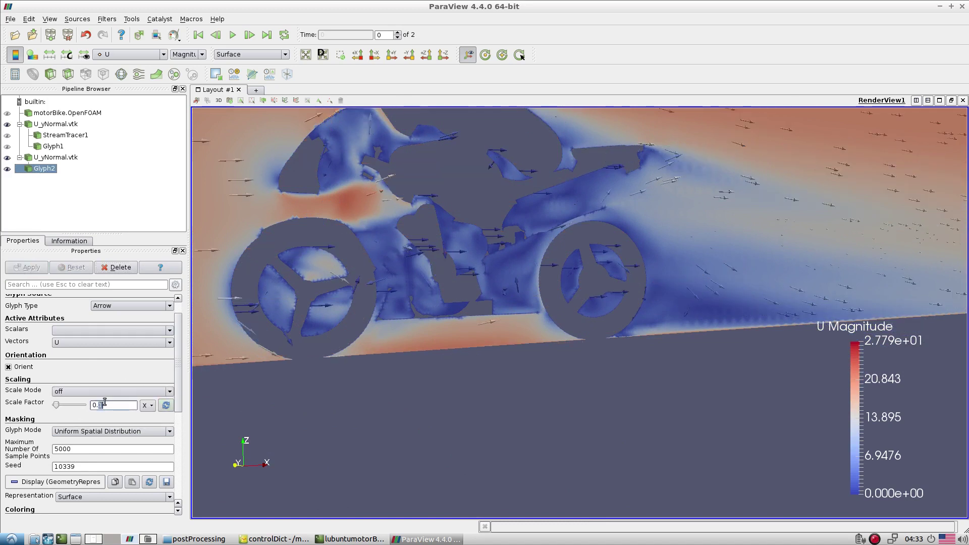
pyautogui.write('5')
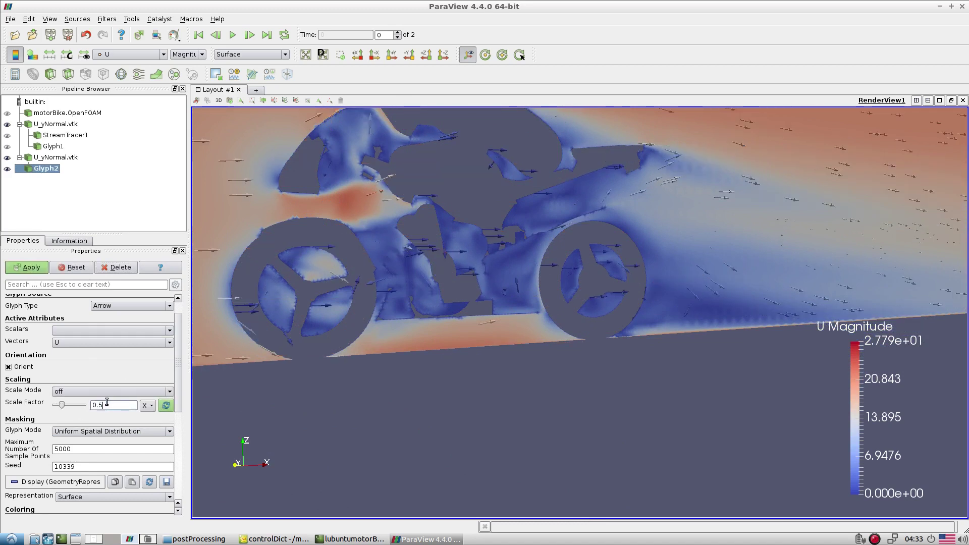
pyautogui.click(28, 267)
pyautogui.moveTo(101, 404); pyautogui.dragTo(105, 405)
pyautogui.write('2')
pyautogui.click(28, 267)
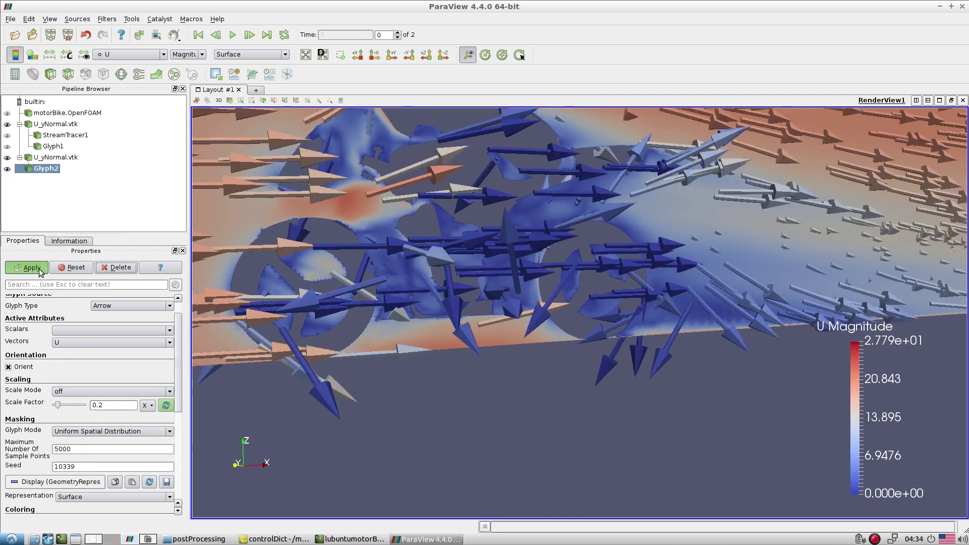
# Examine the velocity arrows around the motorbike and in its wake, from close up and across the whole slice
pyautogui.scroll(-5, 610, 230)
pyautogui.moveTo(609, 231); pyautogui.dragTo(607, 336)
pyautogui.moveTo(702, 336); pyautogui.dragTo(686, 373)
pyautogui.scroll(5, 628, 316)
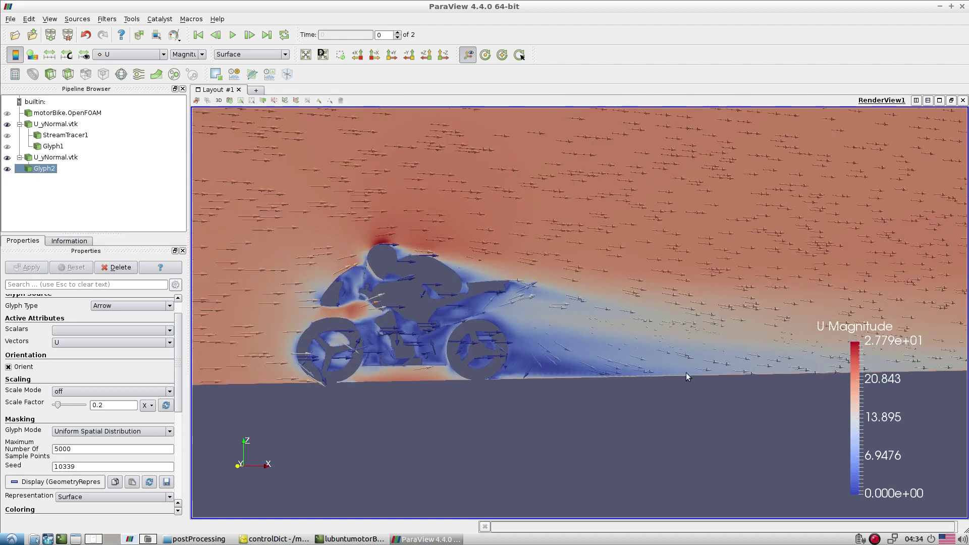
pyautogui.scroll(5, 687, 373)
pyautogui.moveTo(551, 317); pyautogui.dragTo(633, 303)
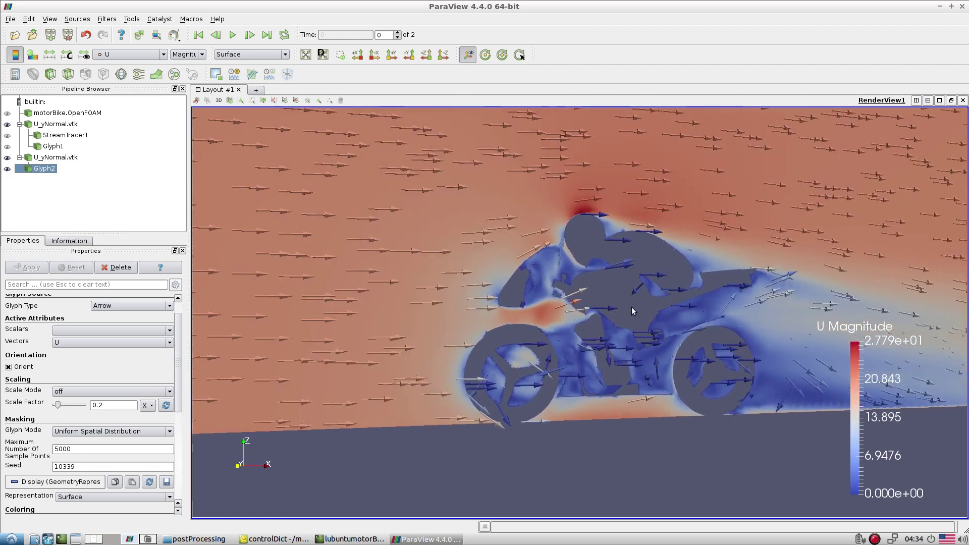
pyautogui.scroll(3, 633, 303)
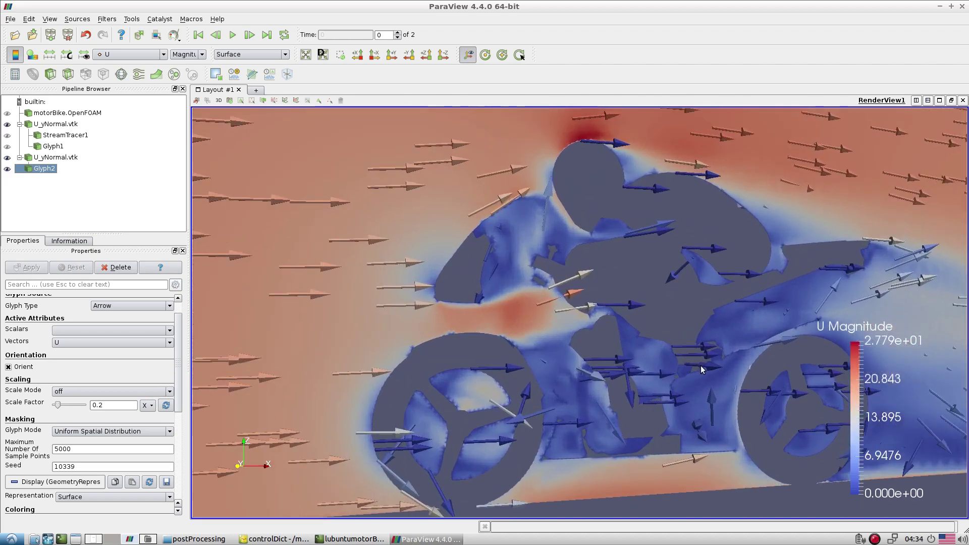
pyautogui.moveTo(701, 365); pyautogui.dragTo(586, 386)
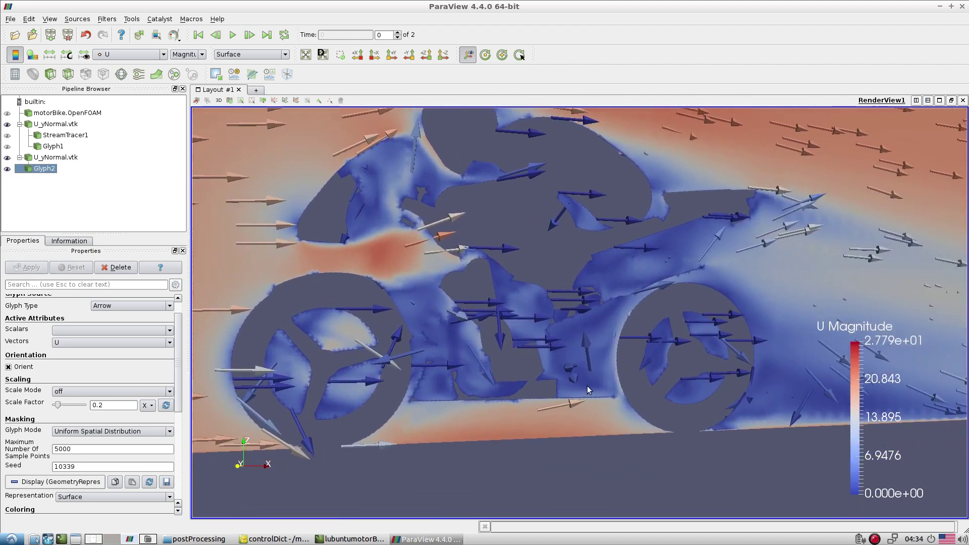
pyautogui.scroll(-5, 566, 313)
pyautogui.moveTo(563, 303); pyautogui.dragTo(642, 340)
pyautogui.scroll(-5, 642, 339)
pyautogui.moveTo(604, 225); pyautogui.dragTo(661, 347)
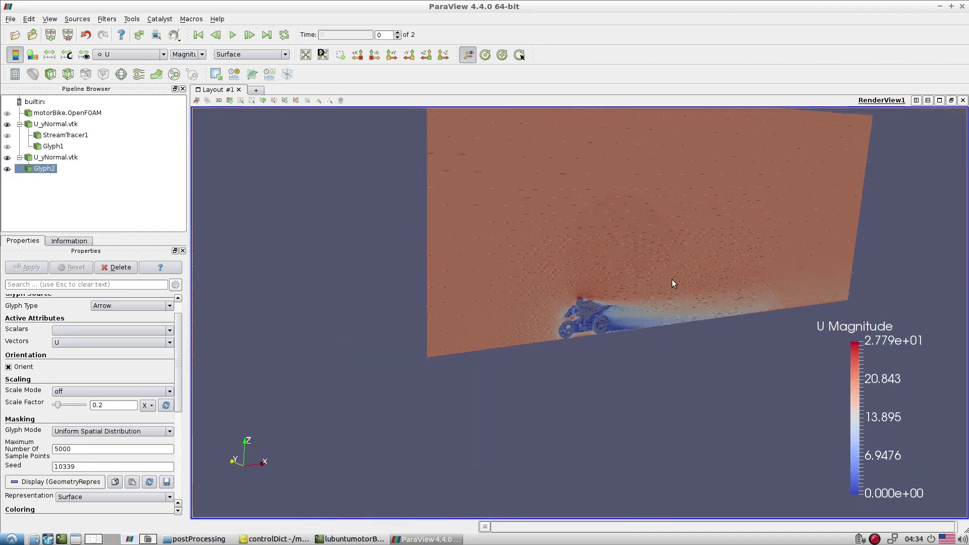
pyautogui.scroll(6, 671, 280)
pyautogui.moveTo(699, 414); pyautogui.dragTo(665, 389)
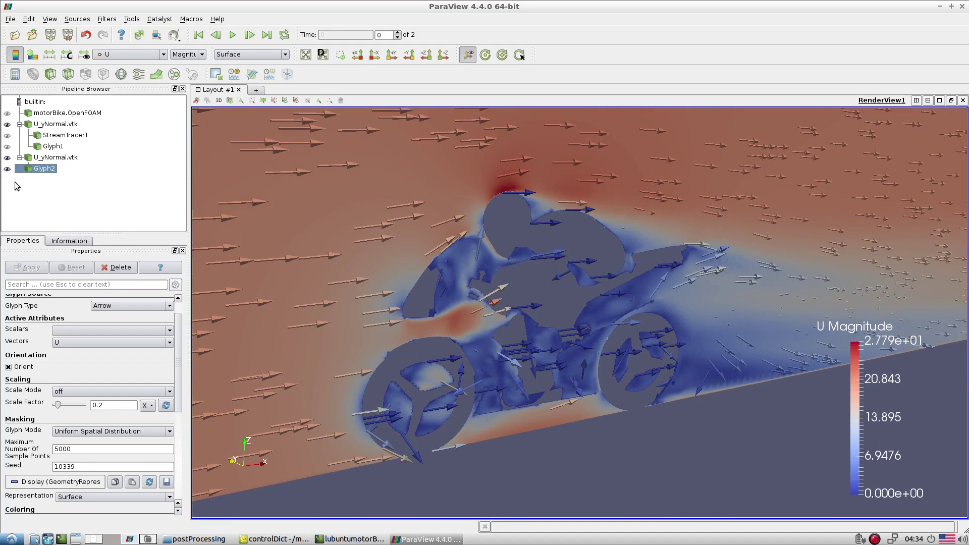
# Hide the Glyph2 arrows and both U_yNormal.vtk slices
pyautogui.click(8, 168)
pyautogui.click(7, 158)
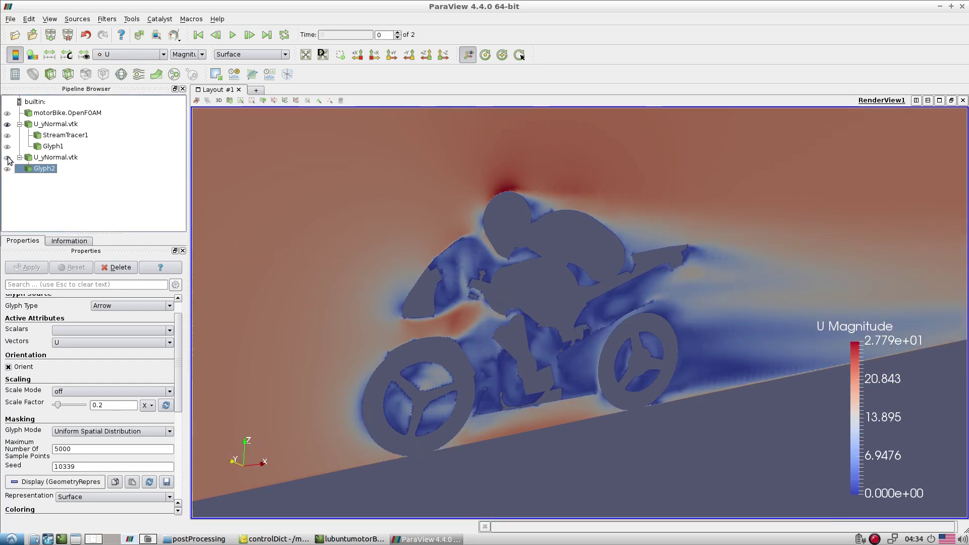
pyautogui.click(7, 124)
# Load track0_U.vtk from the time 200 folder of postProcessing/sets/streamLines and apply it
pyautogui.click(14, 35)
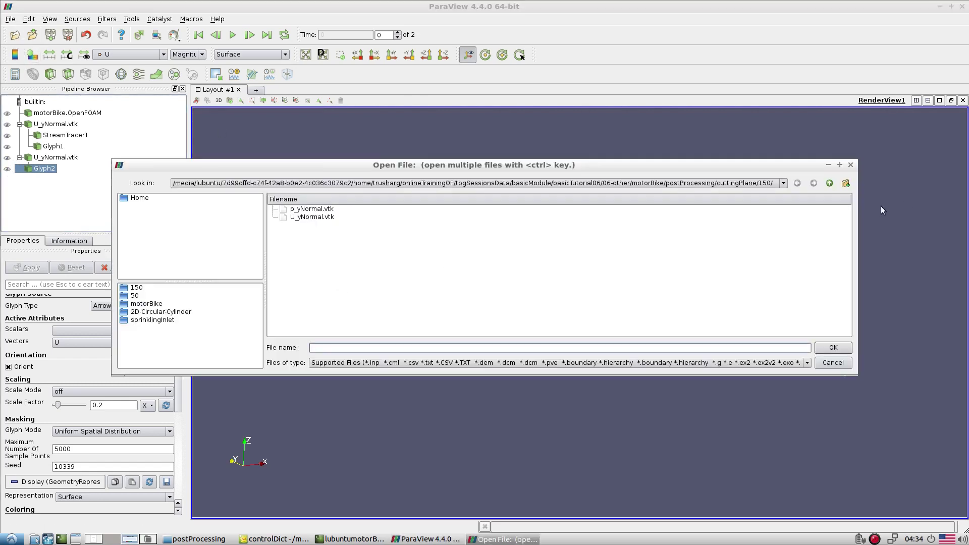
pyautogui.click(828, 184)
pyautogui.click(829, 185)
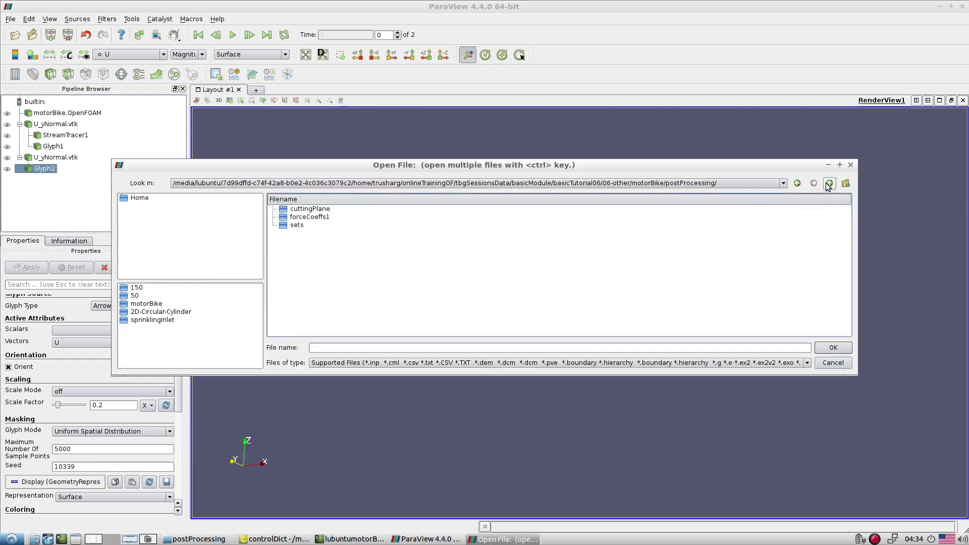
pyautogui.doubleClick(309, 225)
pyautogui.doubleClick(313, 208)
pyautogui.doubleClick(300, 225)
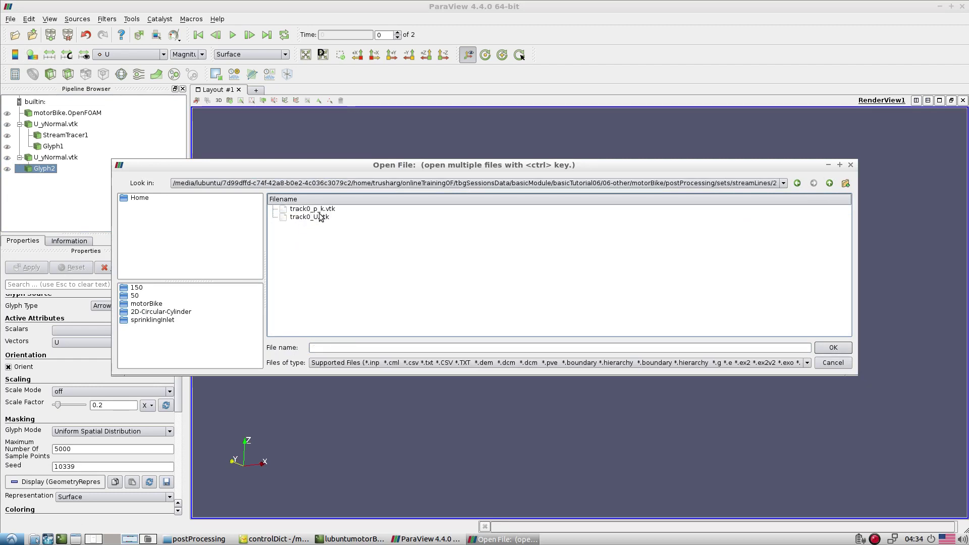
pyautogui.doubleClick(320, 217)
pyautogui.click(26, 267)
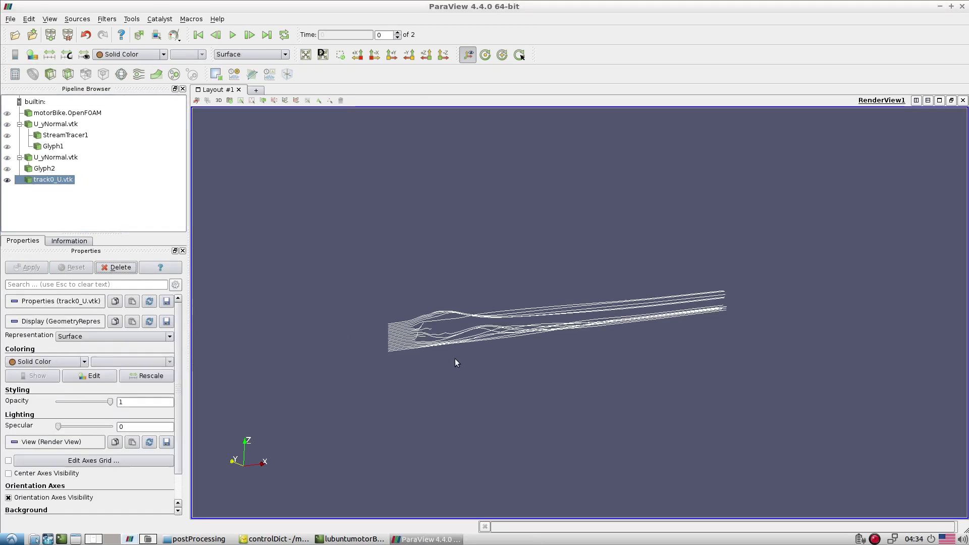
# Show the second U_yNormal.vtk slice together with the track0_U.vtk streamlines
pyautogui.scroll(2, 484, 302)
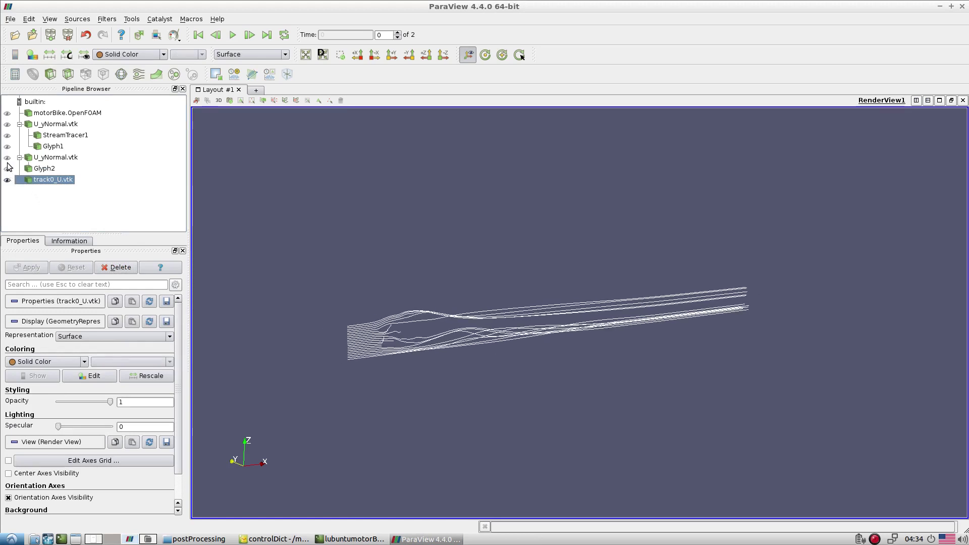
pyautogui.click(8, 158)
pyautogui.scroll(4, 434, 273)
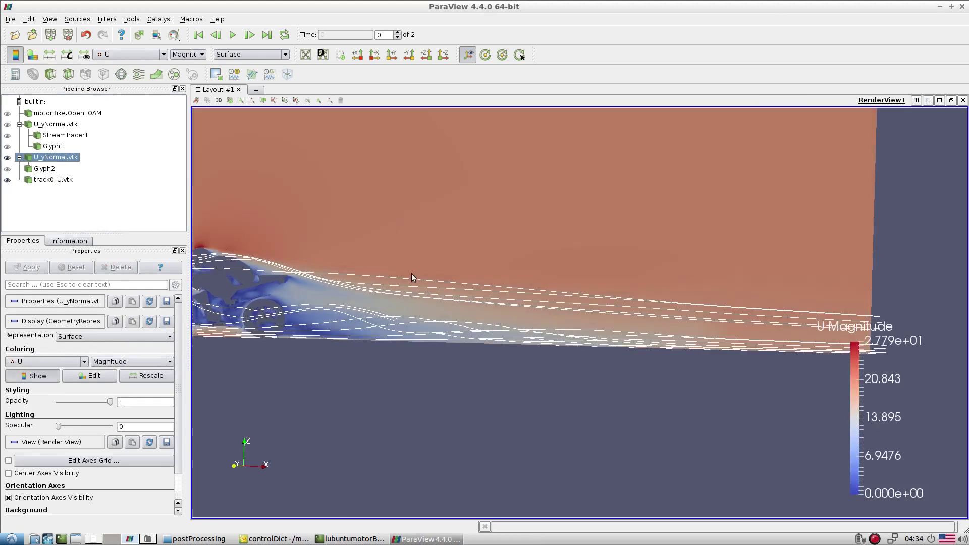
pyautogui.scroll(-4, 414, 277)
pyautogui.moveTo(737, 285); pyautogui.dragTo(722, 295)
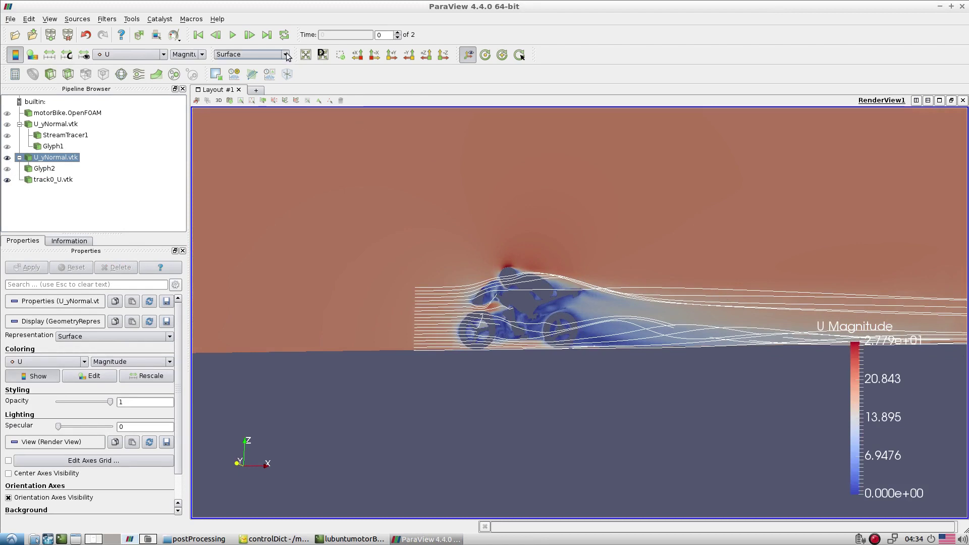
# Examine the streamlines around the rider, wheels and wake in the +Y side view and at an angle
pyautogui.click(391, 54)
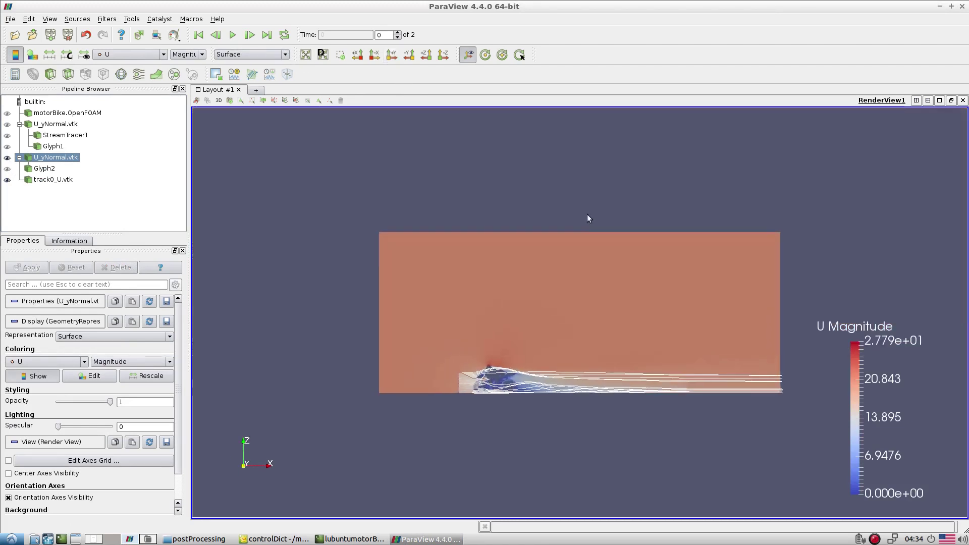
pyautogui.scroll(10, 586, 214)
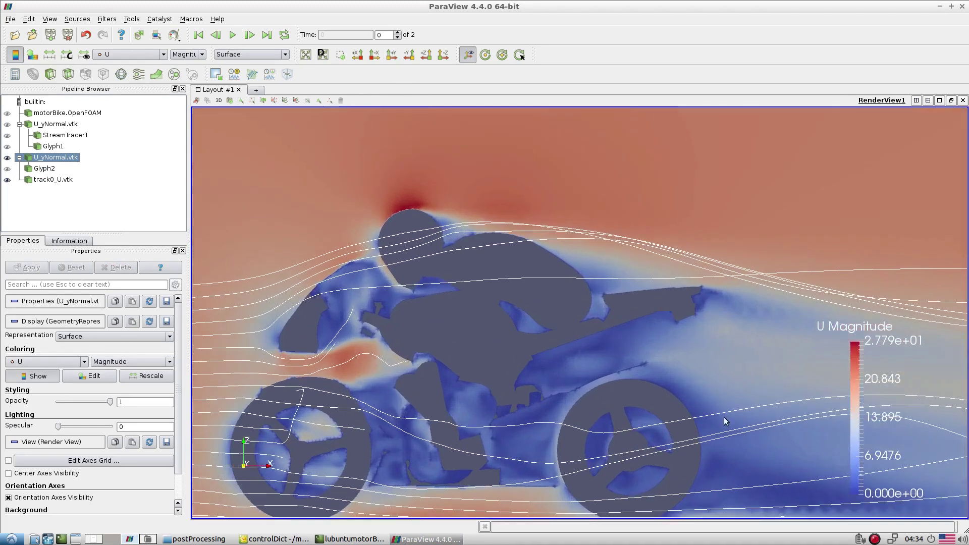
pyautogui.moveTo(724, 418); pyautogui.dragTo(688, 319)
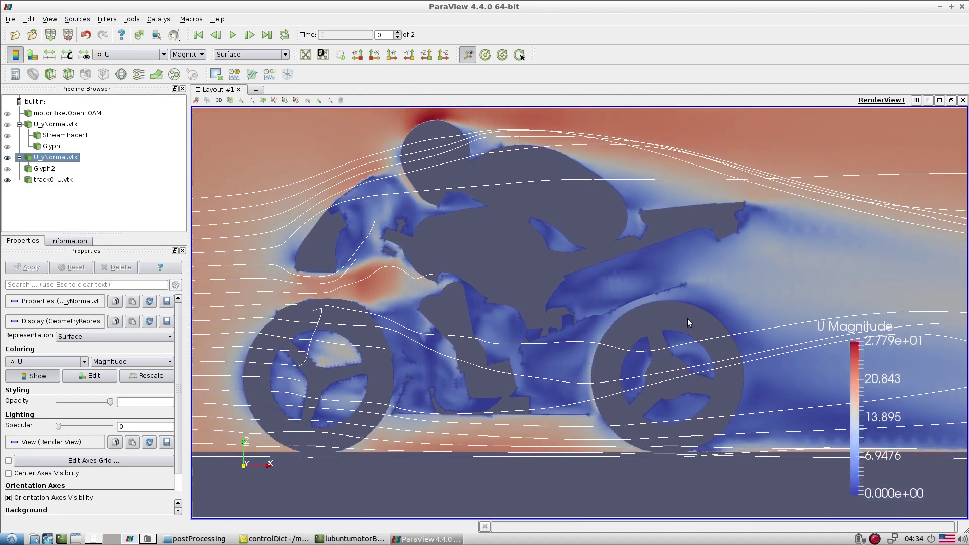
pyautogui.scroll(-3, 507, 325)
pyautogui.moveTo(334, 312); pyautogui.dragTo(637, 341)
pyautogui.moveTo(770, 278); pyautogui.dragTo(544, 269)
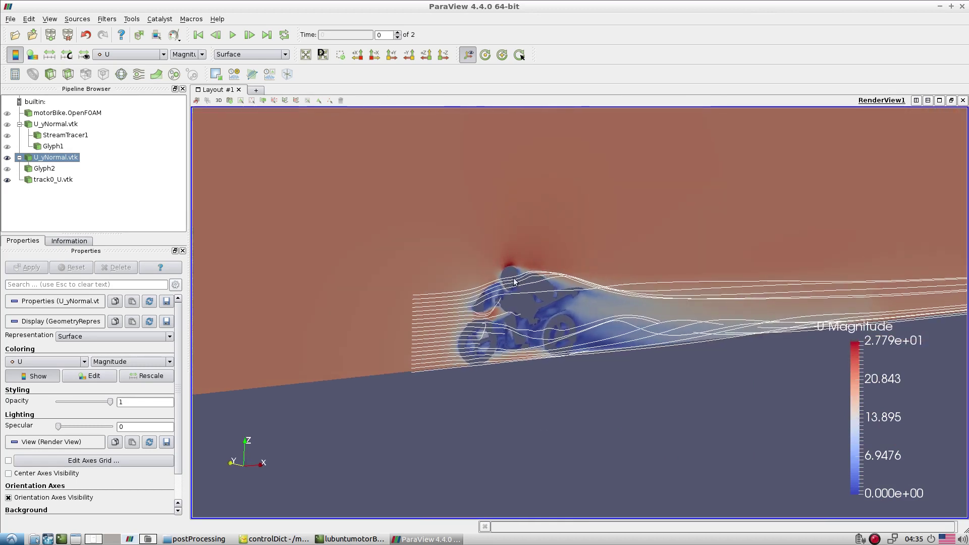
pyautogui.scroll(5, 580, 350)
pyautogui.moveTo(580, 317); pyautogui.dragTo(638, 309)
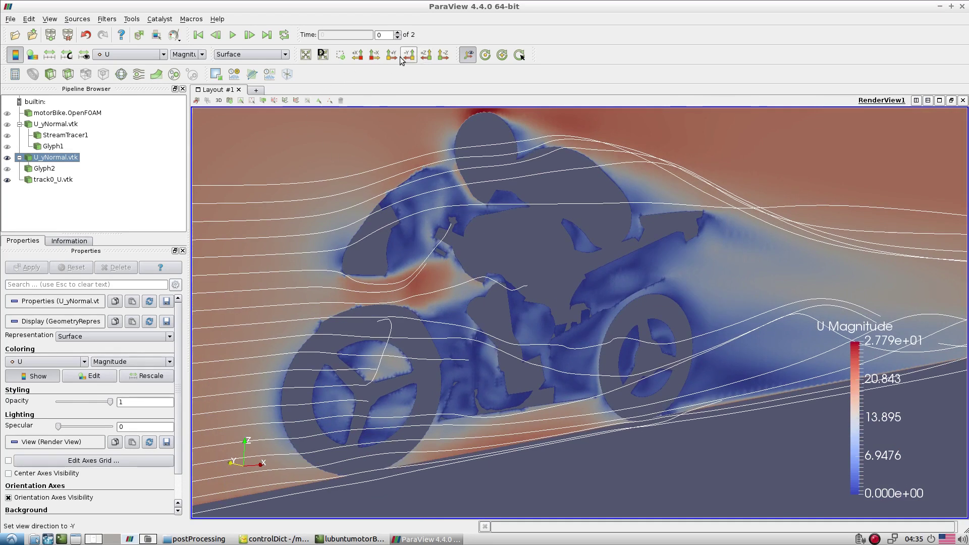
# Inspect the streamlines against the slice along the X, Z and Y axes, ending with a close side view
pyautogui.click(374, 55)
pyautogui.moveTo(569, 261); pyautogui.dragTo(619, 389)
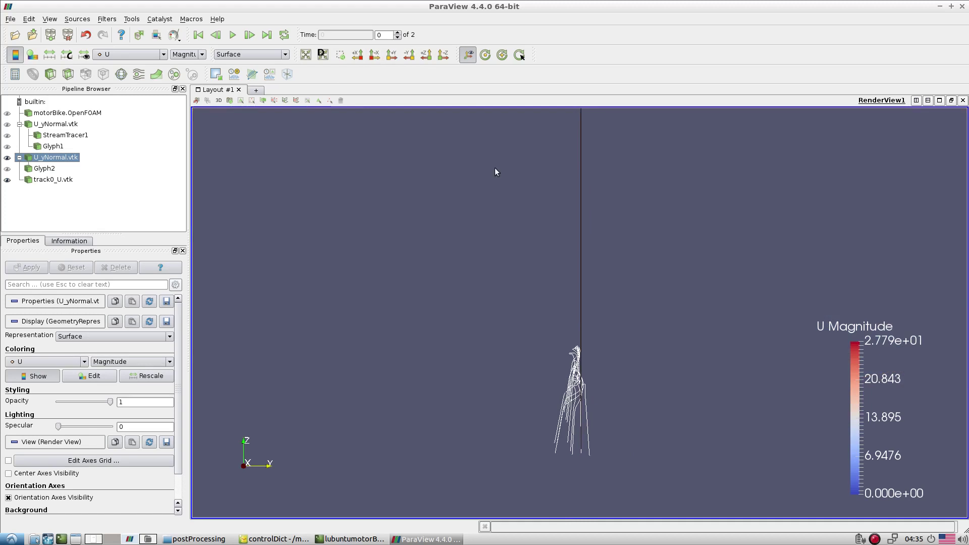
pyautogui.click(443, 59)
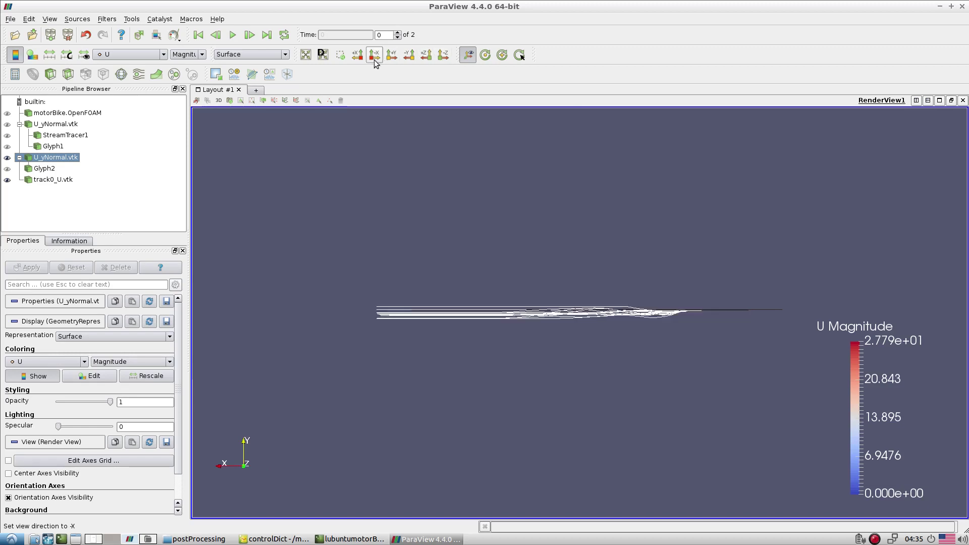
pyautogui.click(359, 58)
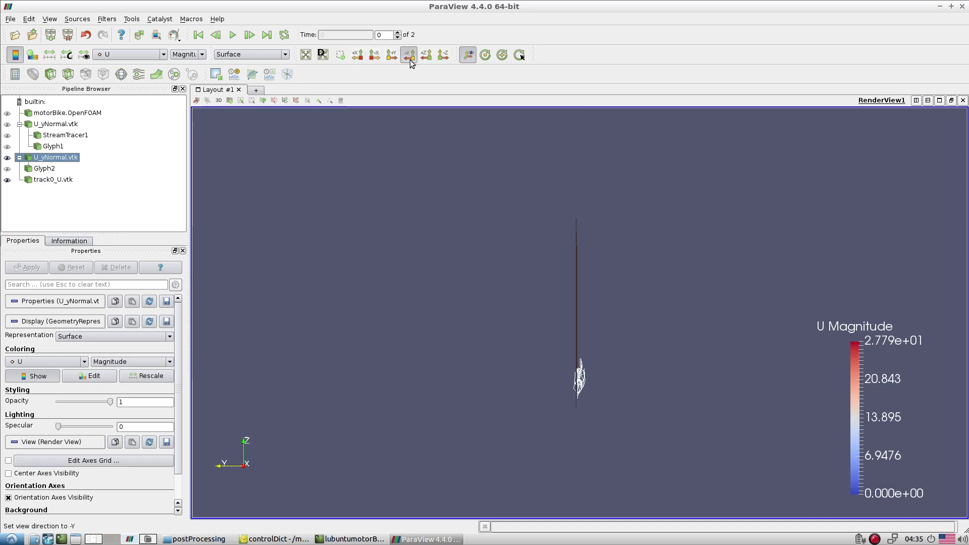
pyautogui.click(409, 54)
pyautogui.click(392, 54)
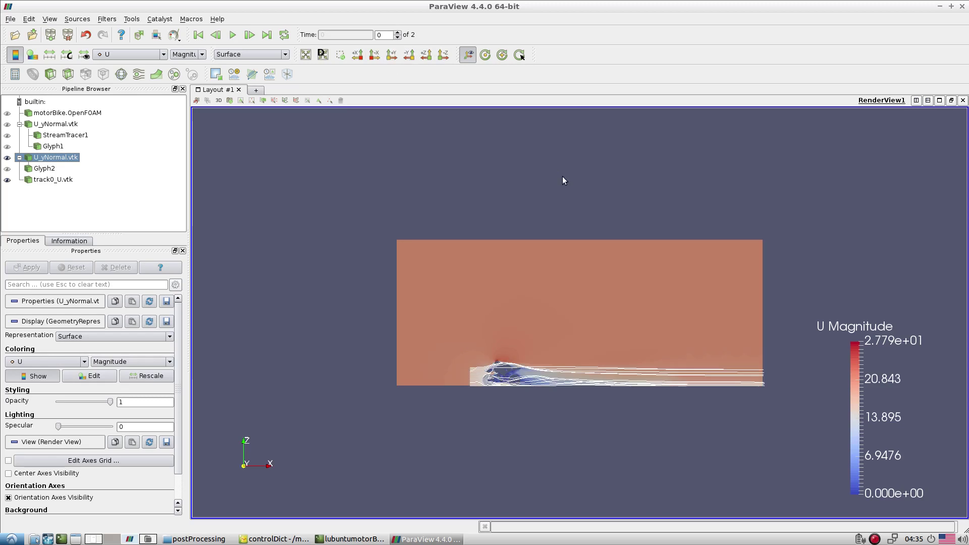
pyautogui.scroll(5, 562, 177)
pyautogui.scroll(5, 620, 225)
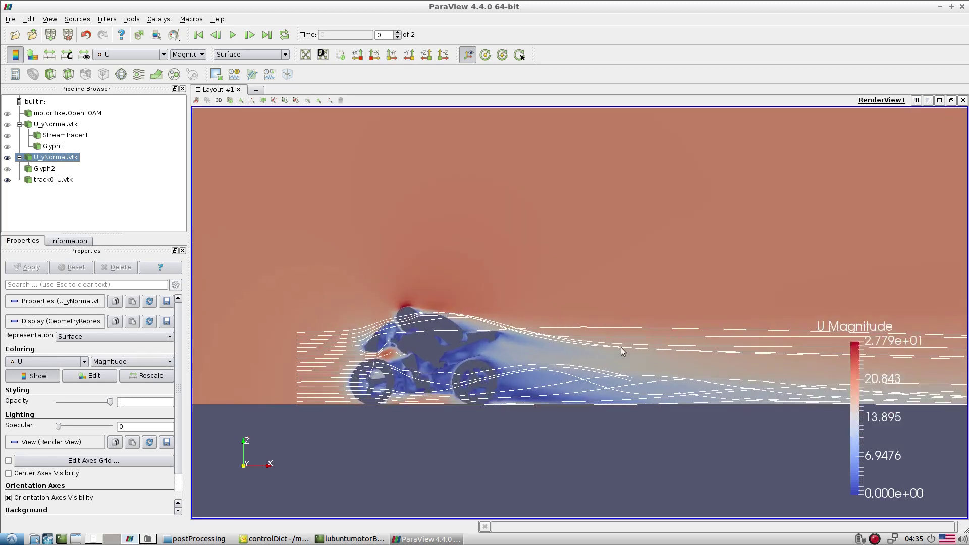
# Hide the track0_U.vtk streamlines, then load and apply track0_U_UNear.vtk from the postProcessing sets results
pyautogui.click(7, 180)
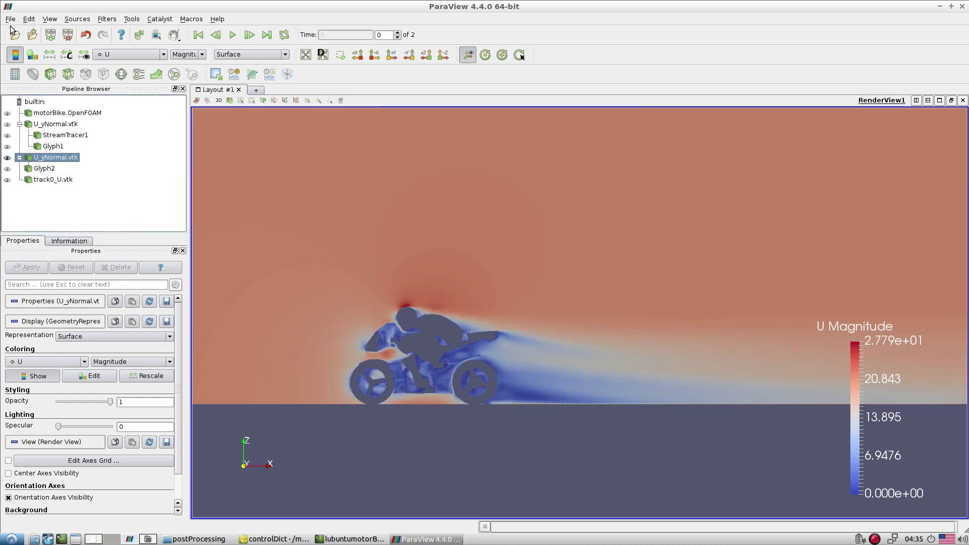
pyautogui.click(15, 34)
pyautogui.click(836, 184)
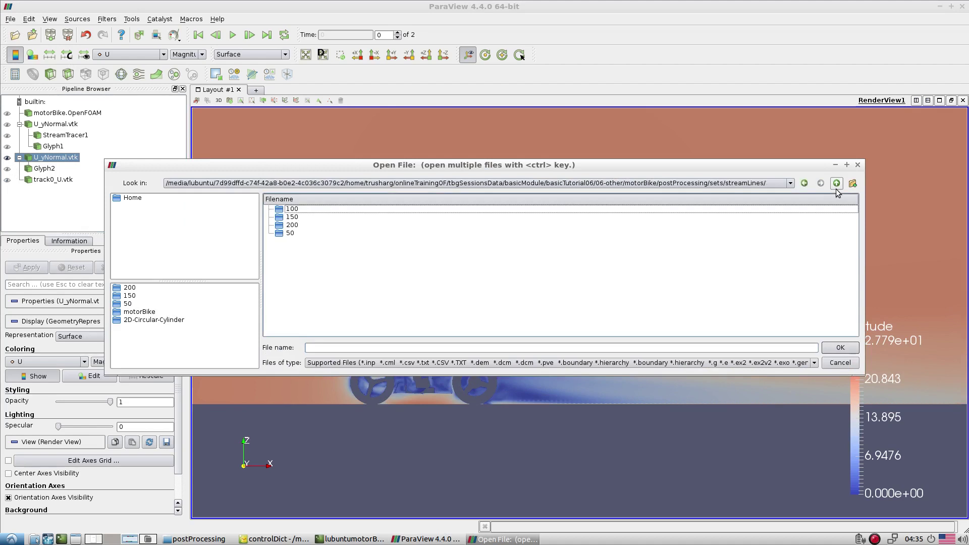
pyautogui.click(836, 184)
pyautogui.doubleClick(338, 218)
pyautogui.doubleClick(292, 230)
pyautogui.doubleClick(314, 215)
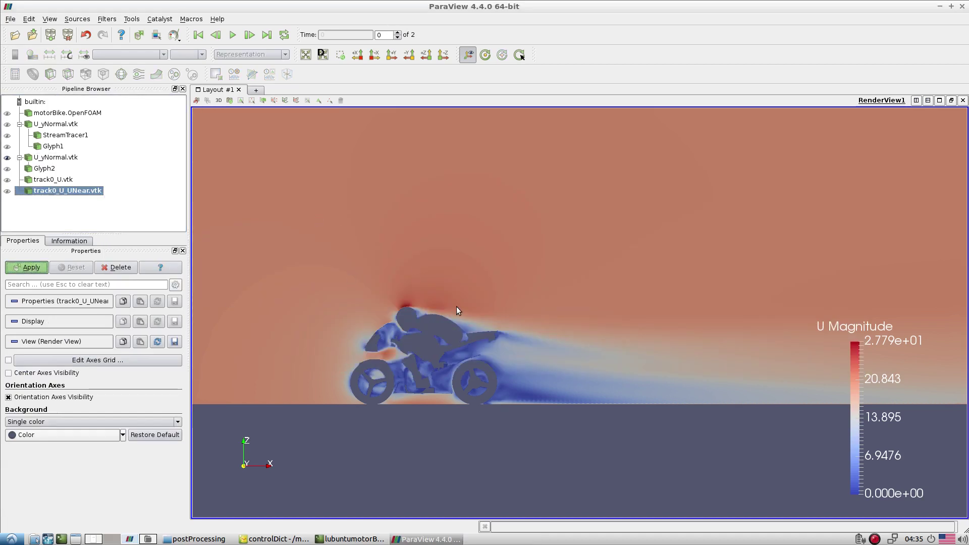
pyautogui.moveTo(470, 359); pyautogui.dragTo(446, 304)
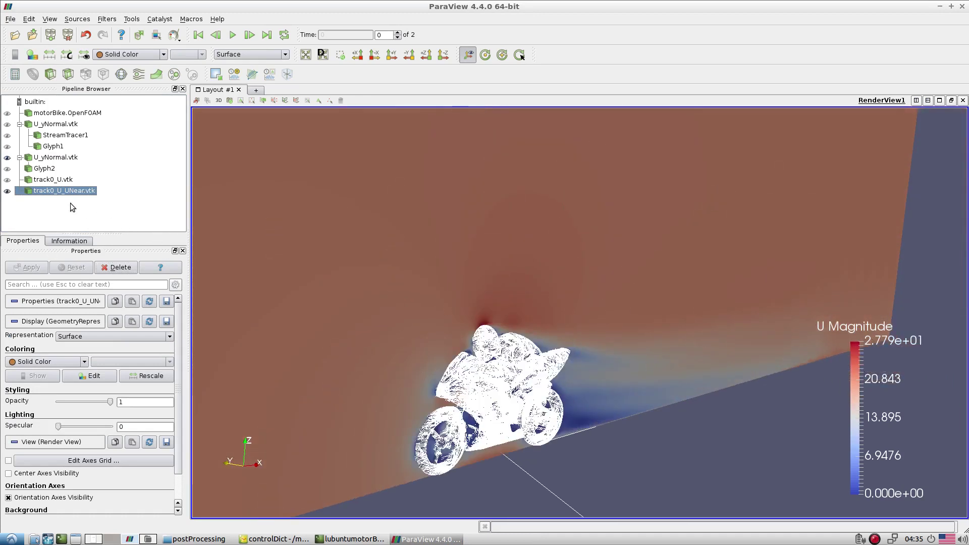
# Hide the second U_yNormal.vtk slice and color the track0_U_UNear.vtk streamlines by U
pyautogui.click(6, 157)
pyautogui.click(129, 54)
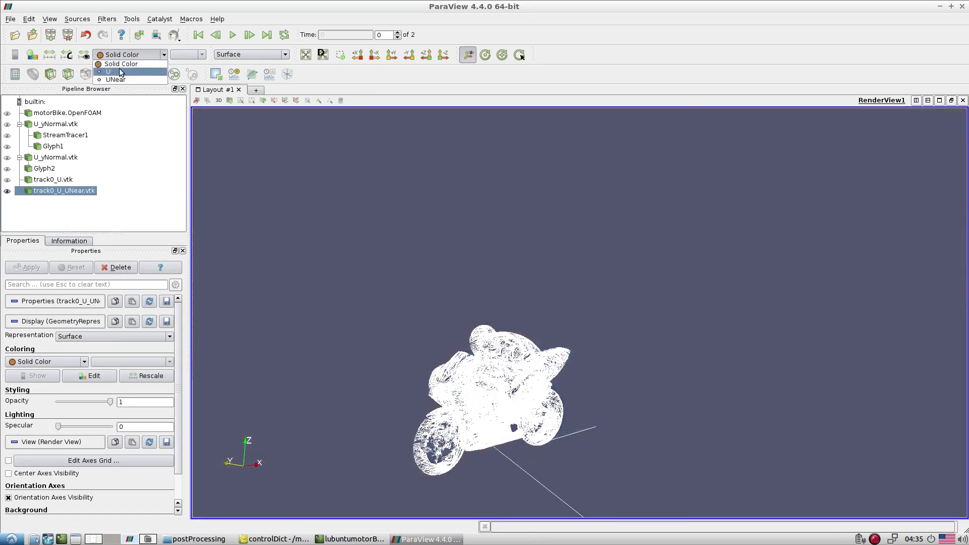
pyautogui.click(116, 70)
pyautogui.scroll(5, 519, 291)
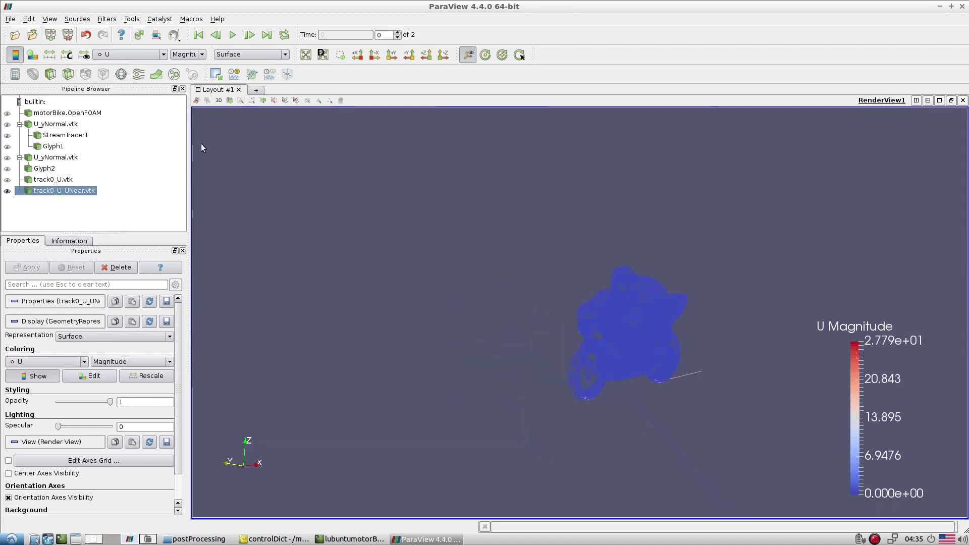
# Rescale the U color range to the track0_U_UNear.vtk data and inspect the streamlines on the bike surface
pyautogui.click(50, 54)
pyautogui.scroll(5, 676, 298)
pyautogui.moveTo(645, 333); pyautogui.dragTo(632, 333)
pyautogui.scroll(-5, 599, 353)
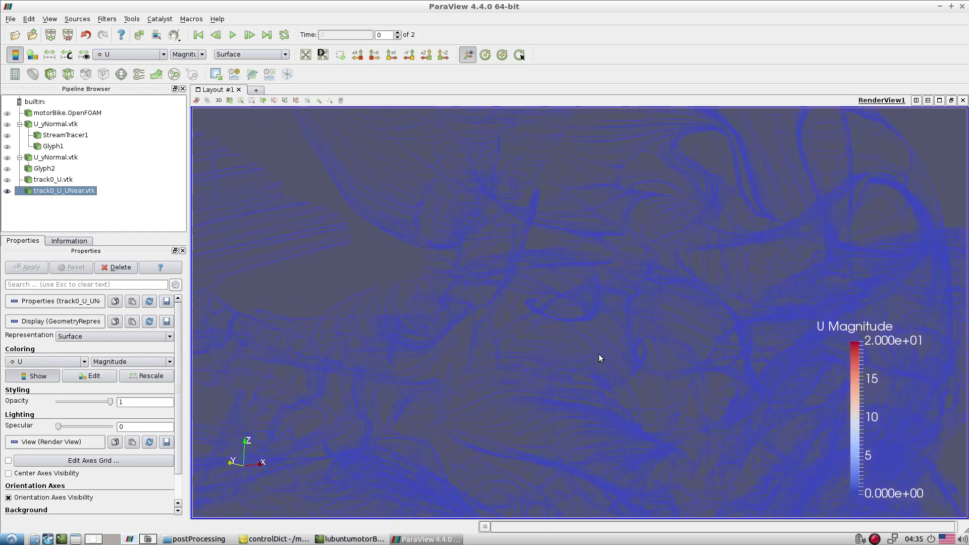
pyautogui.scroll(5, 582, 386)
pyautogui.scroll(-3, 583, 384)
# Try coloring the track0_U_UNear.vtk streamlines by UNear and hide the UNear color legend
pyautogui.click(129, 54)
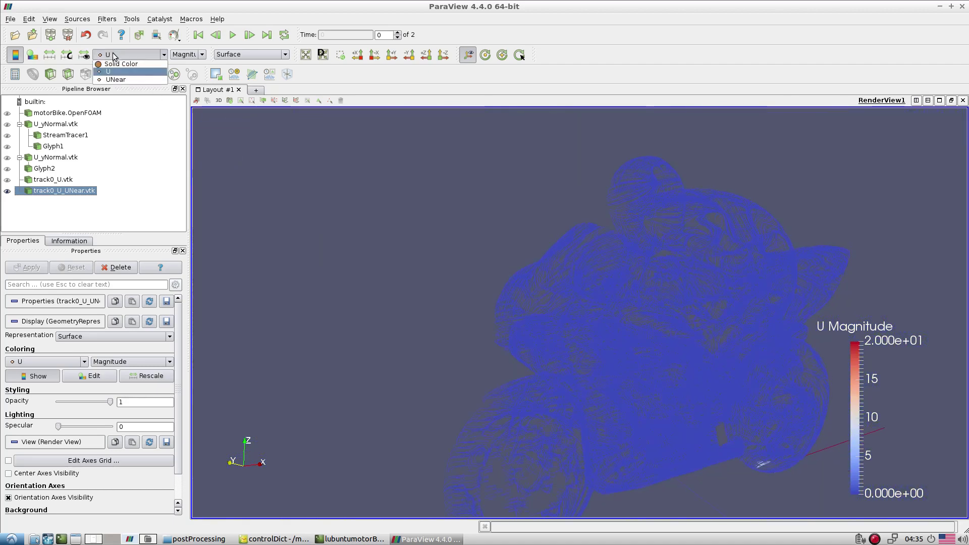
pyautogui.click(121, 80)
pyautogui.click(33, 55)
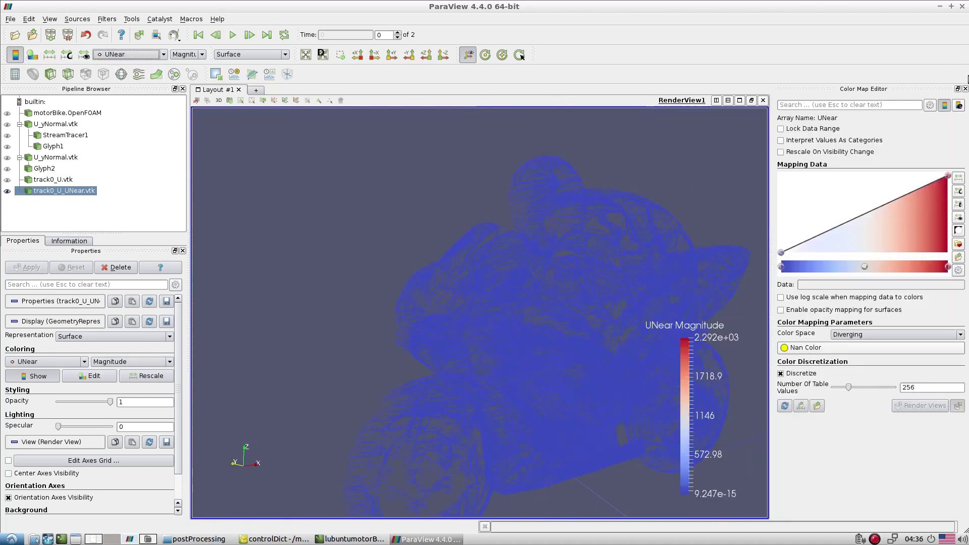
pyautogui.click(965, 89)
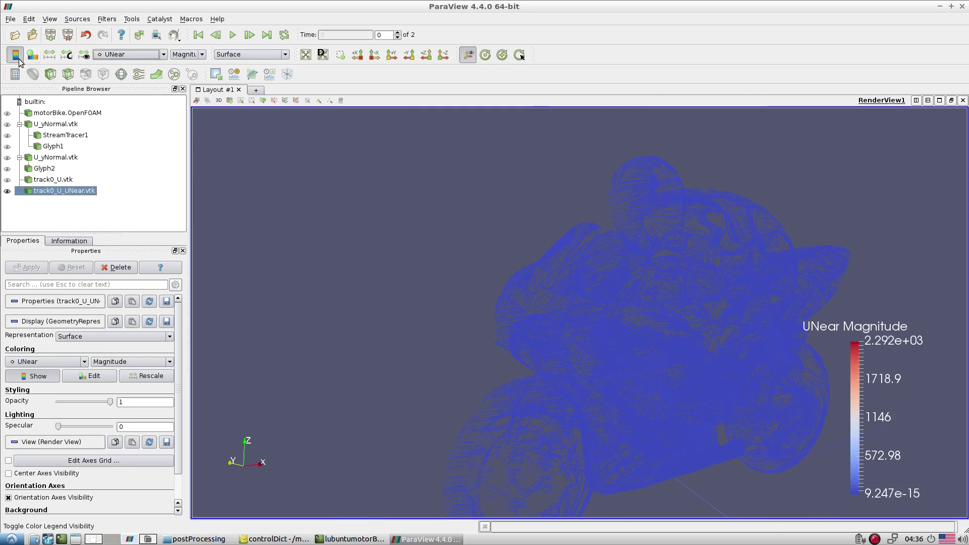
pyautogui.click(18, 59)
# Set the coloring of the track0_U_UNear.vtk streamlines to Solid Color
pyautogui.scroll(8, 534, 251)
pyautogui.click(146, 55)
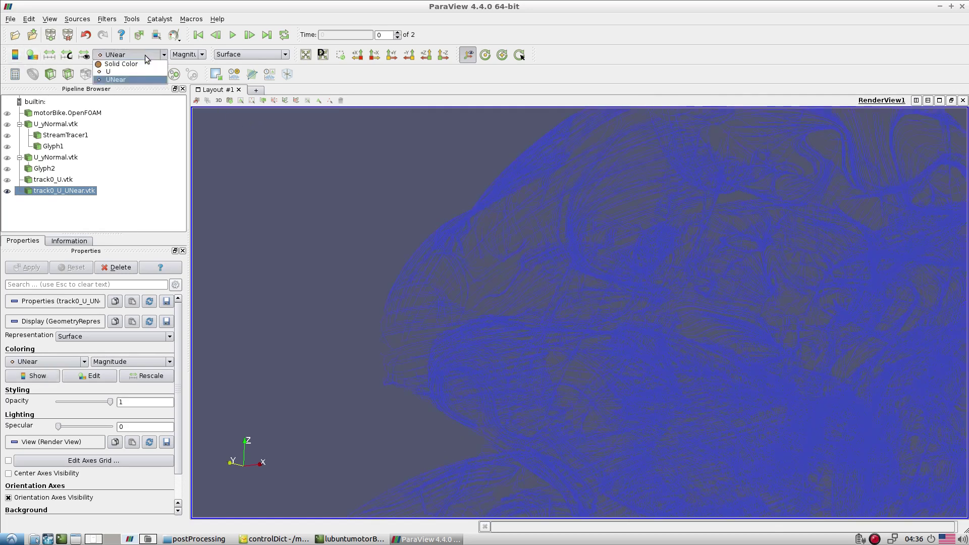
pyautogui.click(121, 63)
pyautogui.scroll(-8, 702, 372)
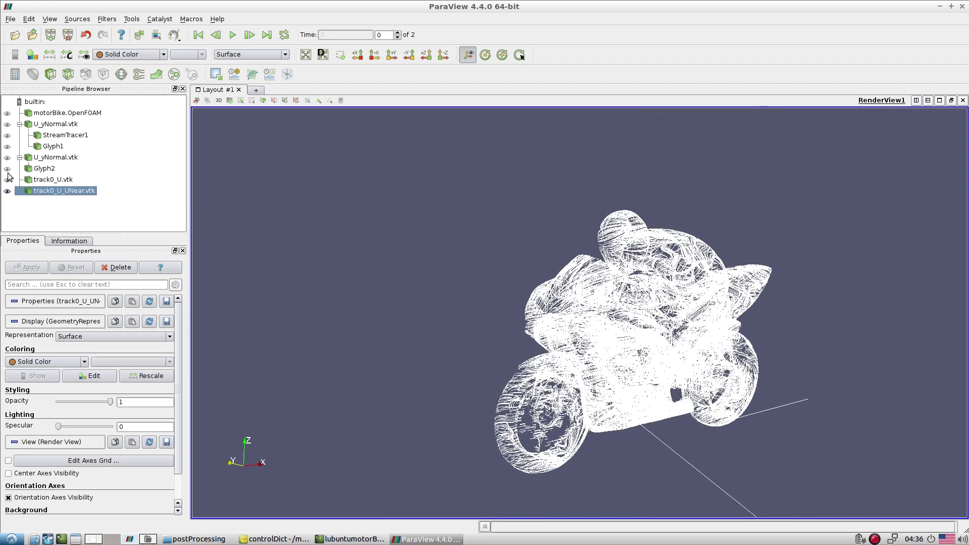
# Show Glyph2, the track0_U.vtk streamlines and the second U_yNormal.vtk slice together with the near-wall streamlines
pyautogui.click(8, 172)
pyautogui.moveTo(533, 295); pyautogui.dragTo(520, 290)
pyautogui.click(8, 179)
pyautogui.moveTo(458, 287); pyautogui.dragTo(564, 361)
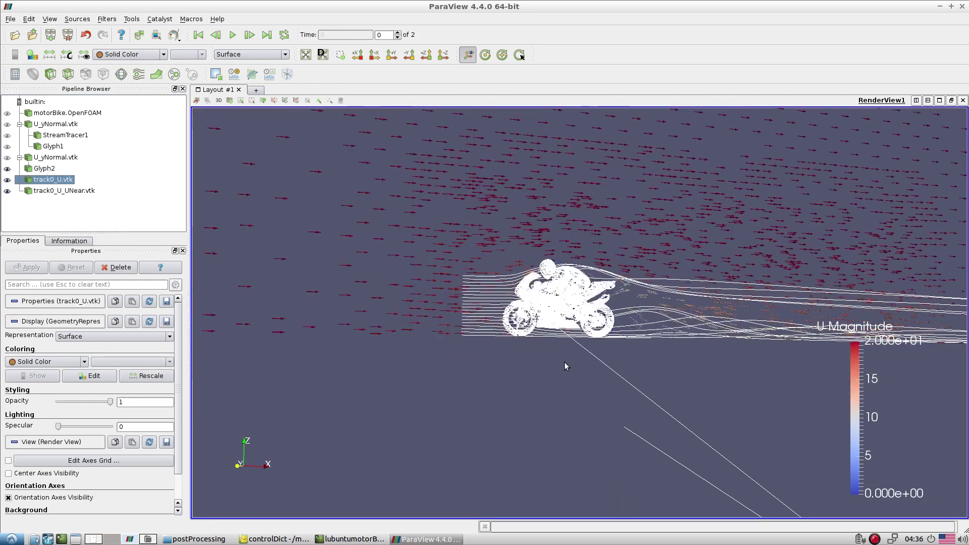
pyautogui.click(7, 158)
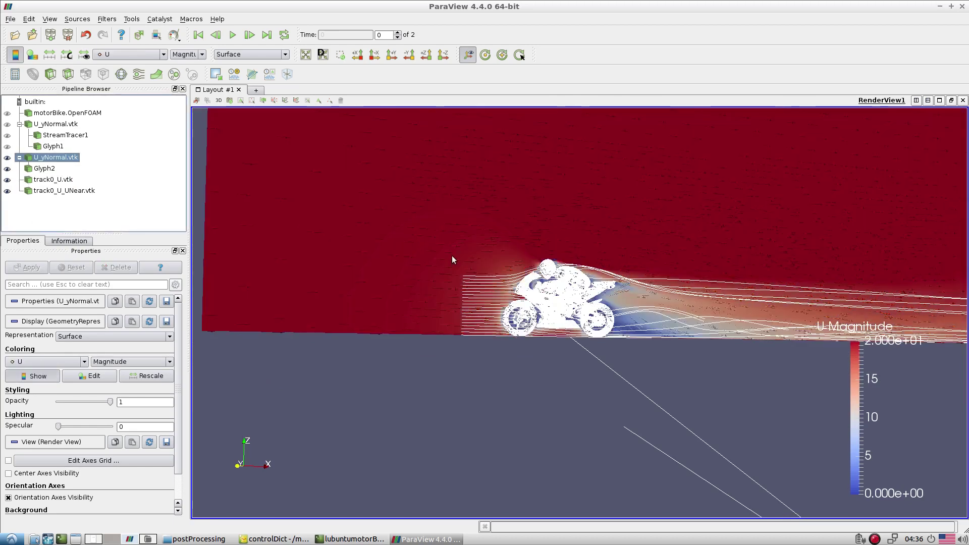
# Examine the near-wall streamlines, glyphs and velocity slice together, from the whole bike down to close-ups of the bodywork and front wheel
pyautogui.scroll(5, 452, 257)
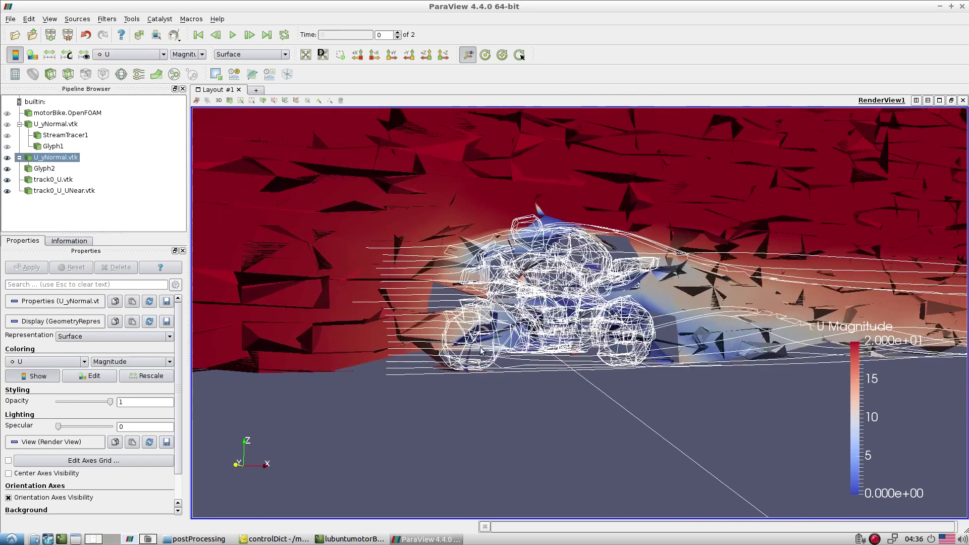
pyautogui.moveTo(481, 351); pyautogui.dragTo(514, 359)
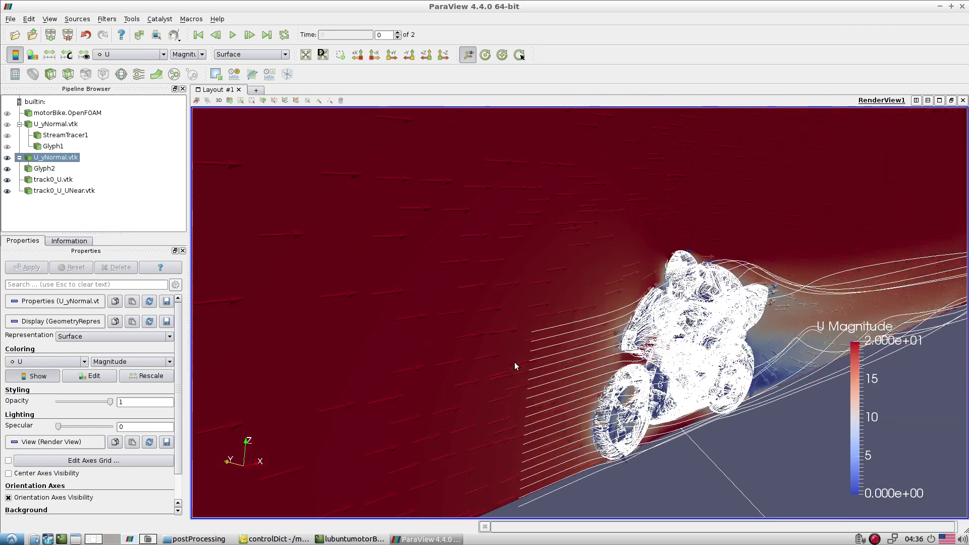
pyautogui.moveTo(648, 363); pyautogui.dragTo(539, 380)
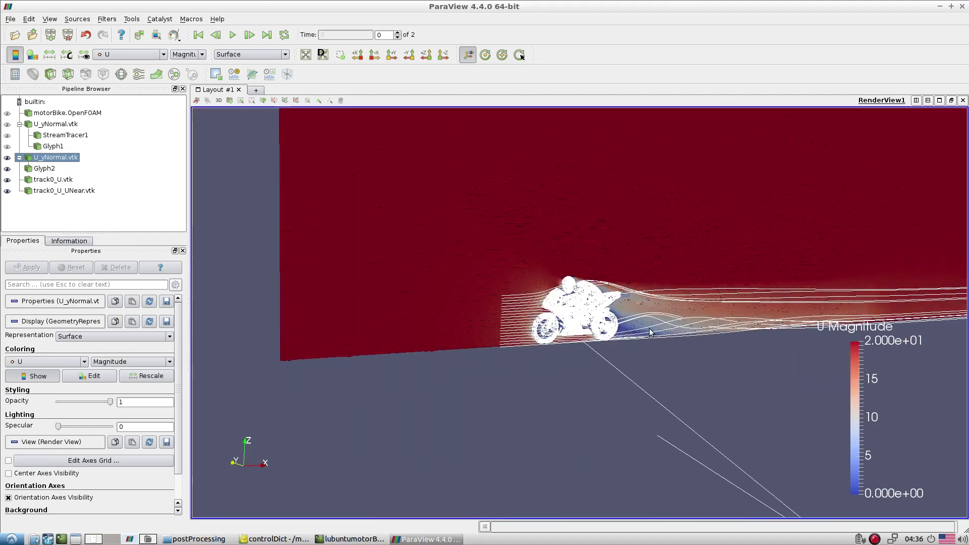
pyautogui.scroll(5, 649, 331)
pyautogui.scroll(2, 560, 362)
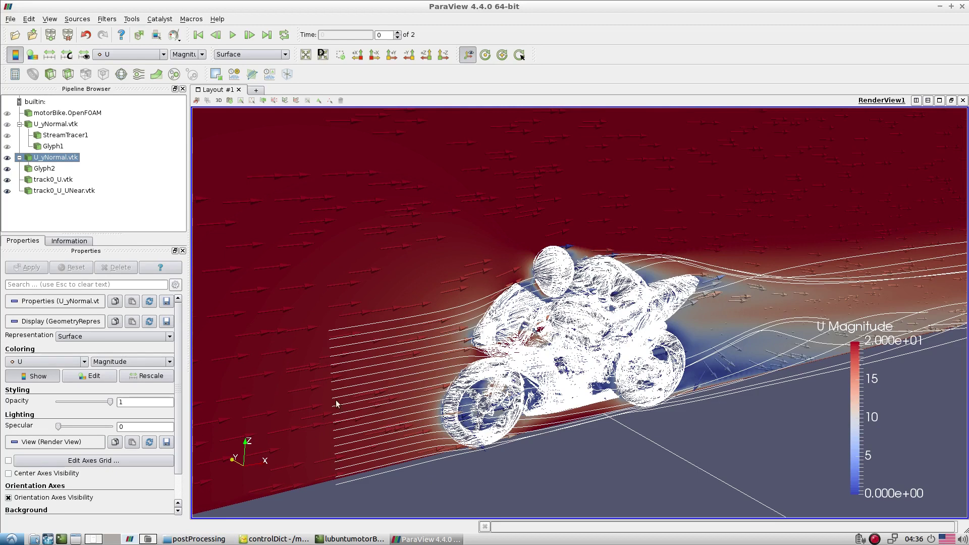
pyautogui.moveTo(484, 394); pyautogui.dragTo(557, 350)
pyautogui.scroll(5, 566, 374)
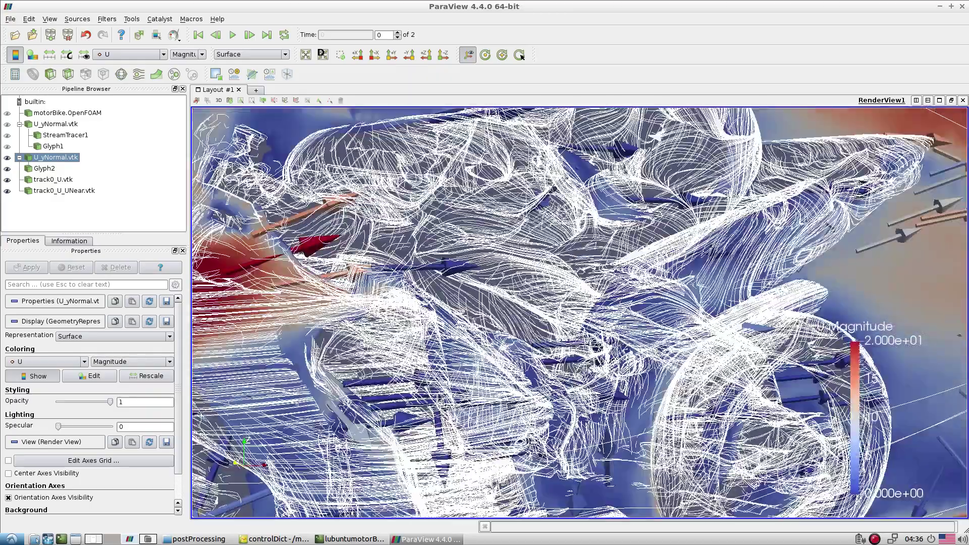
pyautogui.scroll(5, 595, 395)
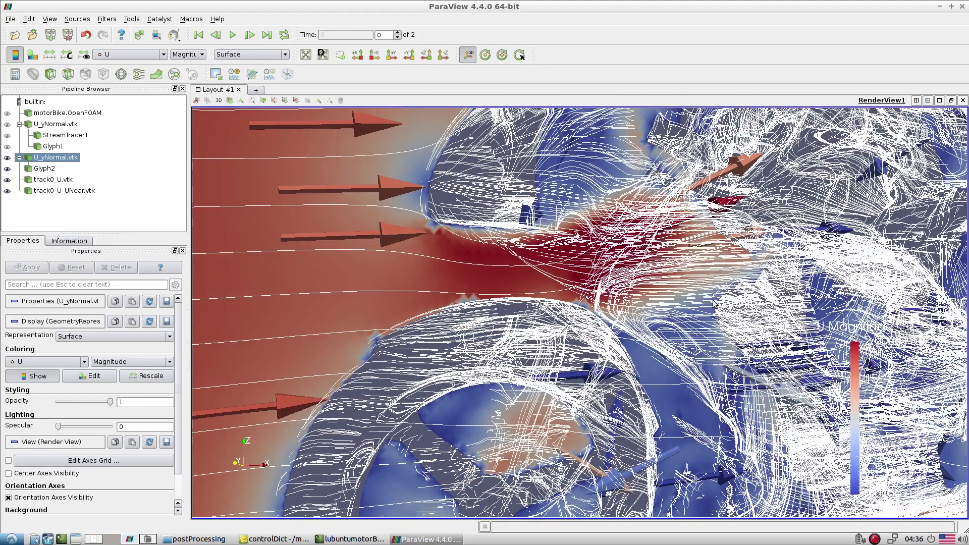
pyautogui.scroll(5, 588, 352)
# Examine the upstream and wake flow around the whole bike, ending with an overview of the full slice
pyautogui.scroll(-10, 627, 372)
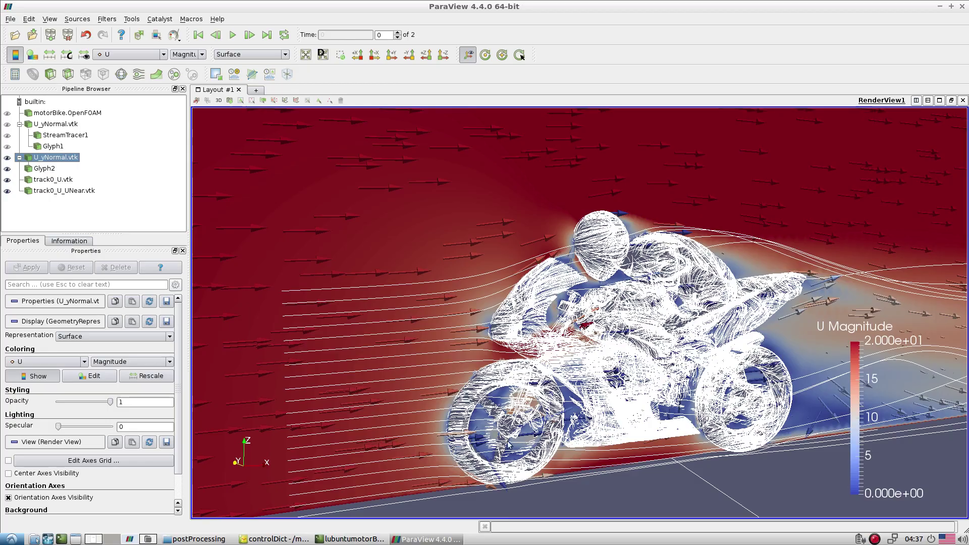
pyautogui.moveTo(566, 457); pyautogui.dragTo(562, 428)
pyautogui.moveTo(336, 448)
pyautogui.mouseDown()
pyautogui.moveTo(318, 447)
pyautogui.moveTo(347, 443)
pyautogui.mouseUp()
pyautogui.scroll(-5, 483, 435)
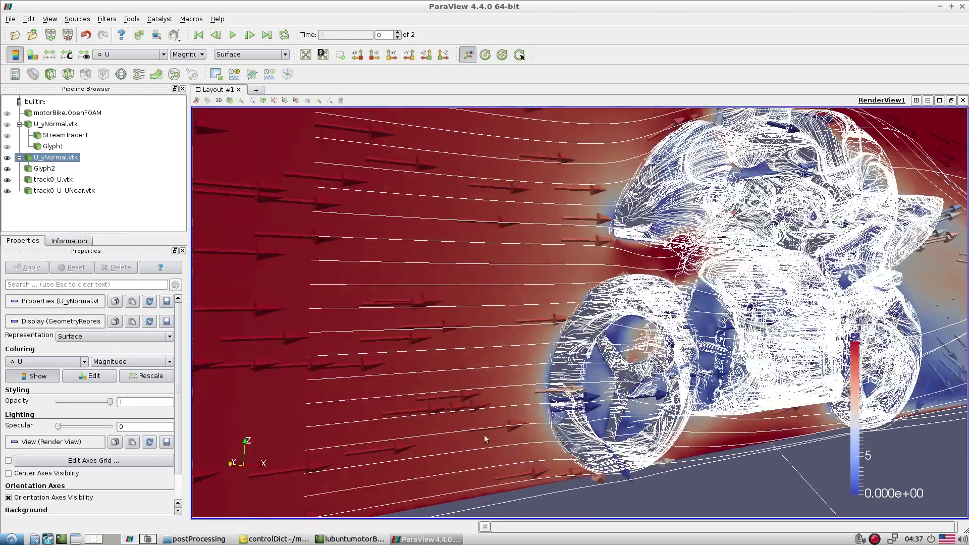
pyautogui.scroll(-5, 431, 279)
pyautogui.moveTo(431, 280); pyautogui.dragTo(511, 317)
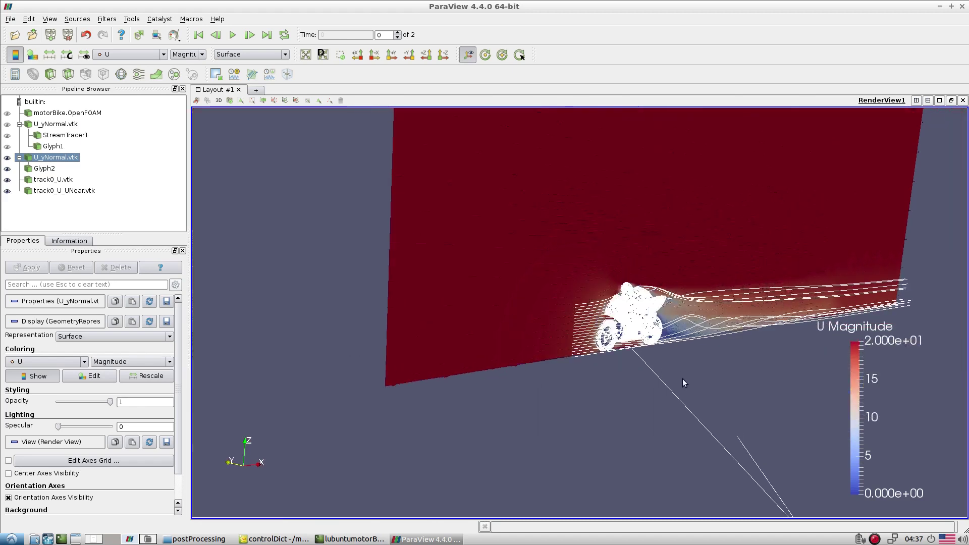
# Switch to the controlDict file in Geany
pyautogui.click(294, 539)
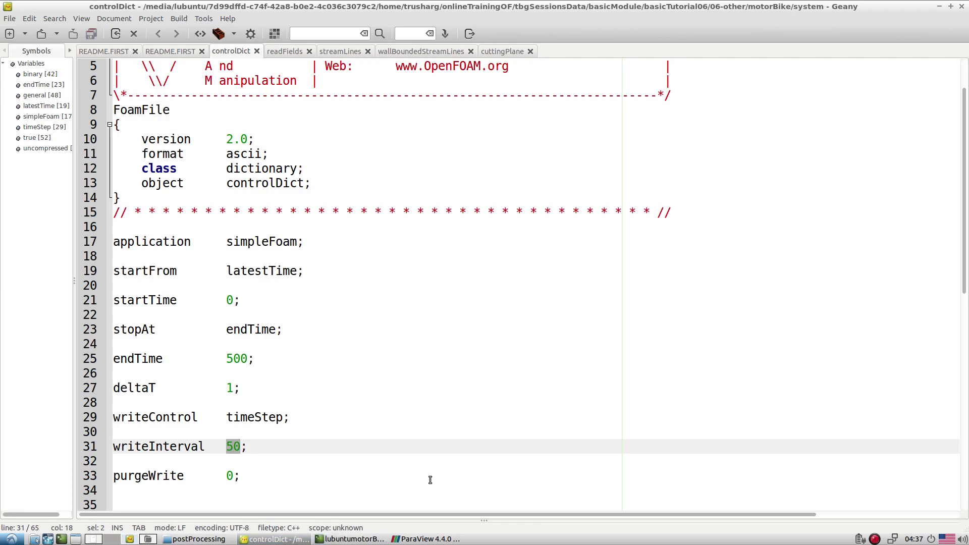